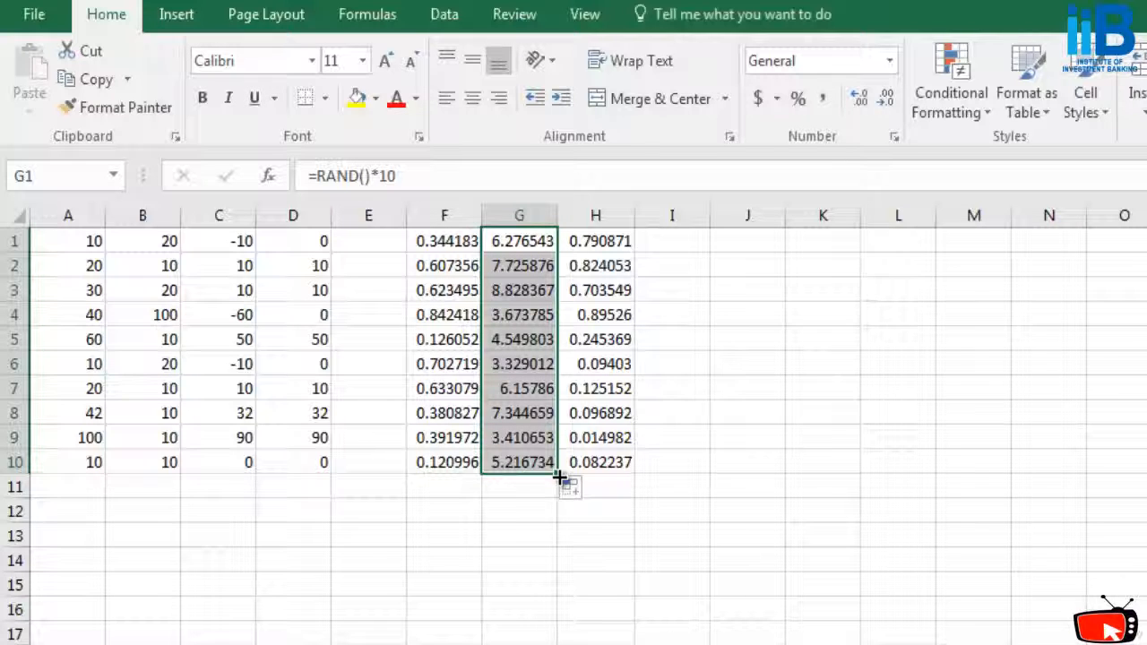
# Wrap the random formula in G1 with ROUND at 0 digits, making it =ROUND(RAND()*10,0).
pyautogui.click(320, 176)
pyautogui.write('round')
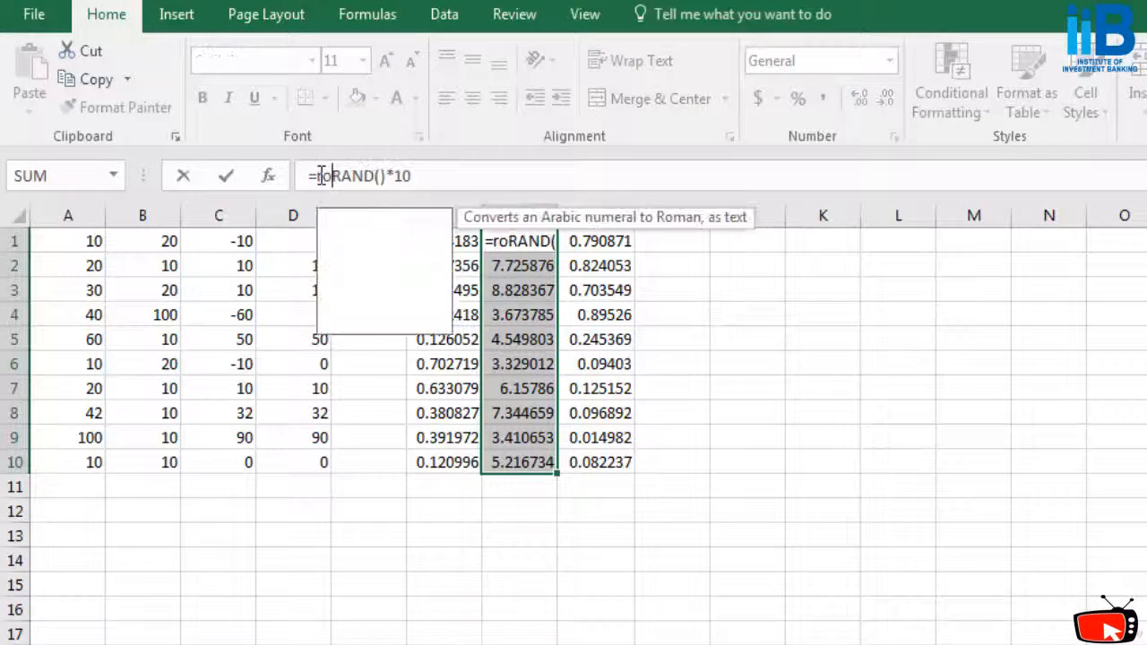
pyautogui.write('(')
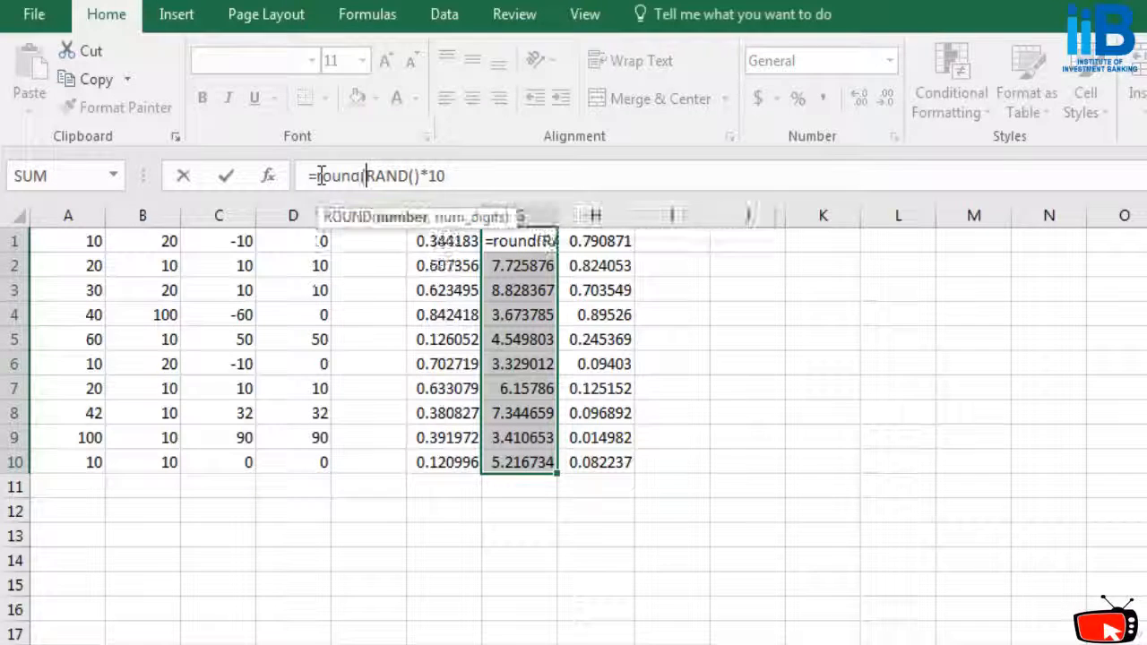
pyautogui.click(460, 176)
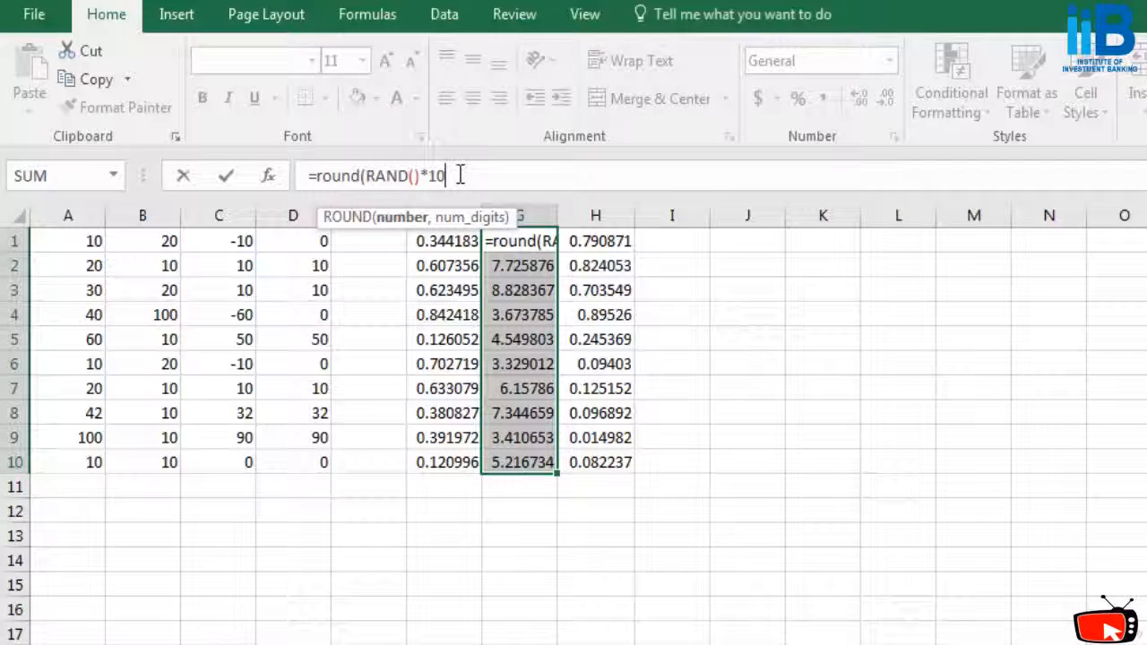
pyautogui.write(',0')
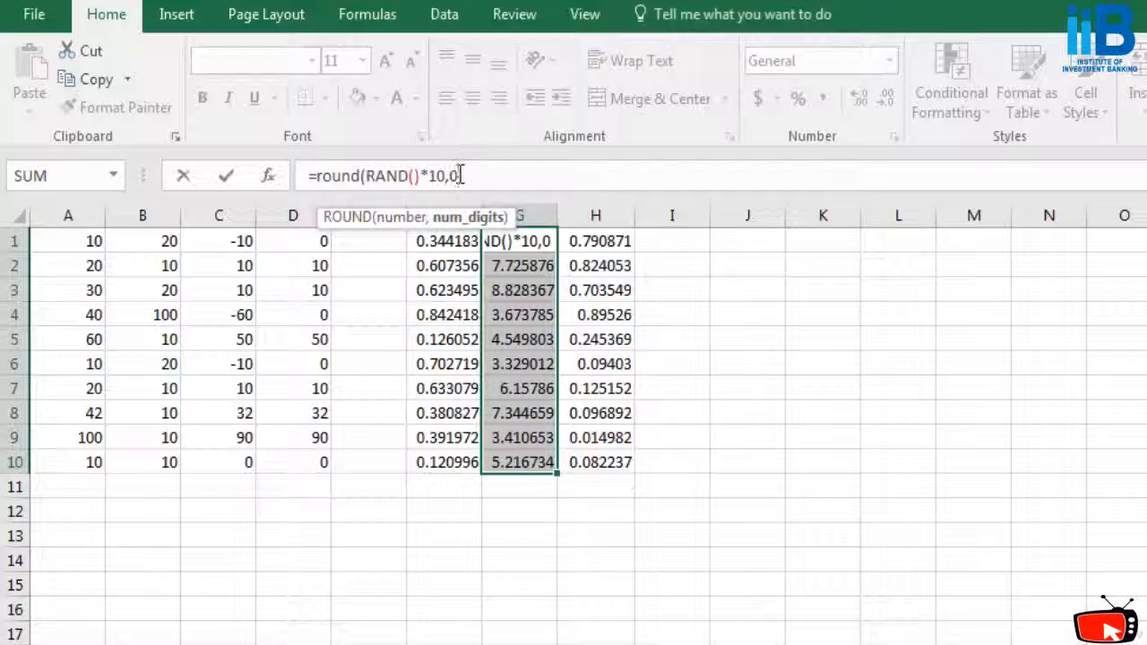
pyautogui.write(')')
pyautogui.press('Return')
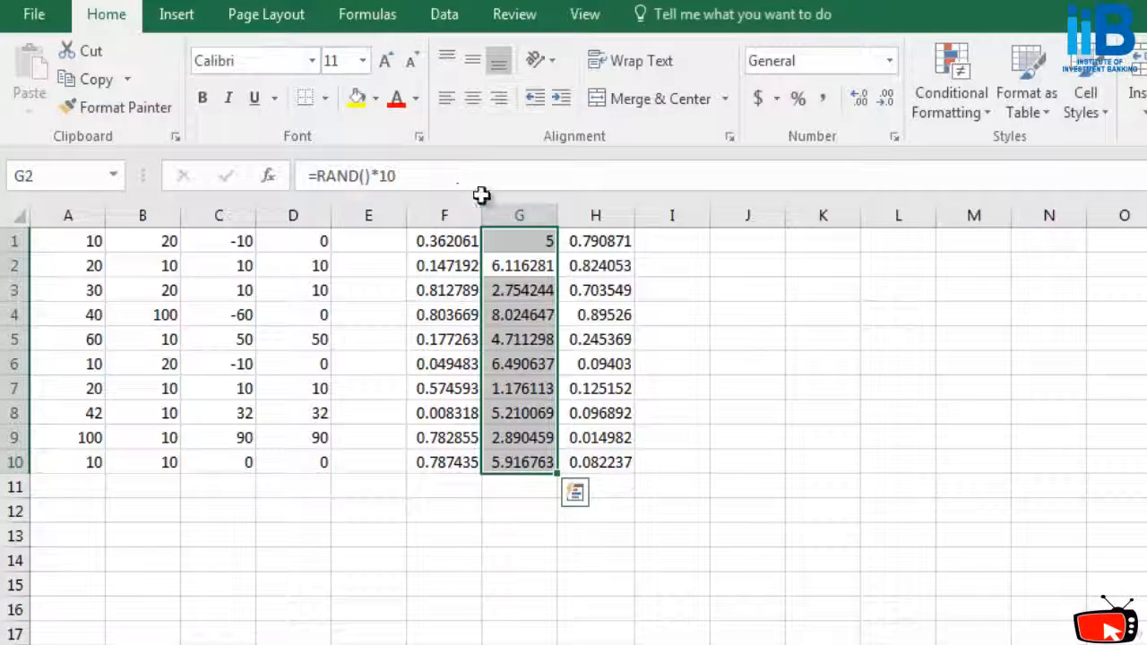
# Fill the rounded random formula from G1 down through G10.
pyautogui.click(515, 240)
pyautogui.moveTo(556, 253); pyautogui.dragTo(557, 472)
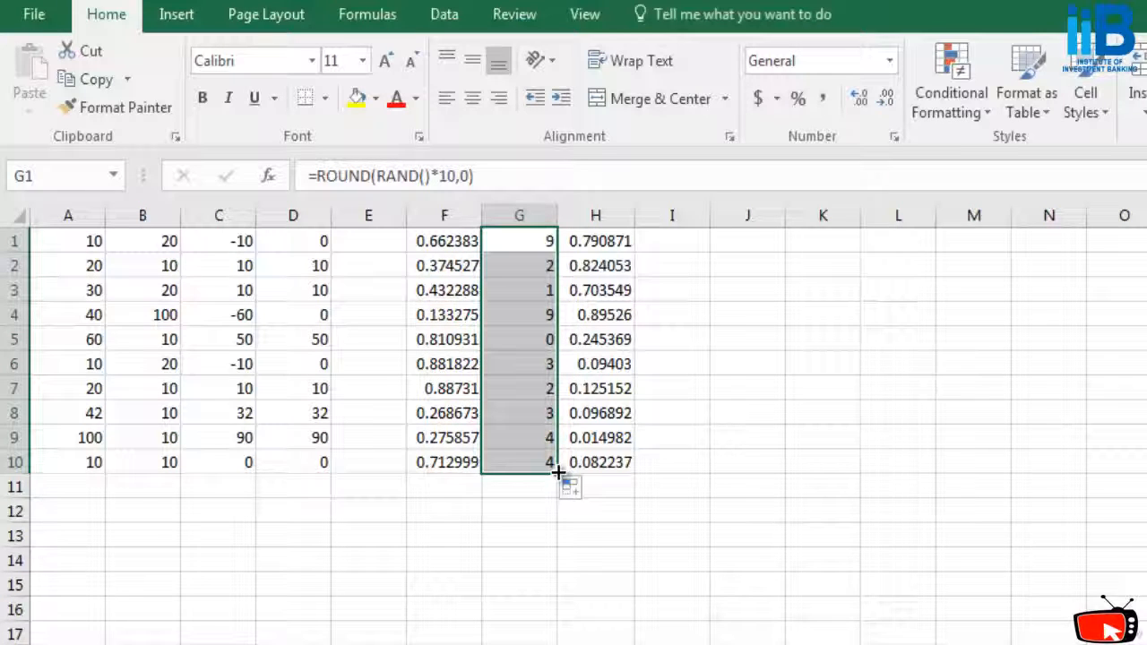
pyautogui.click(638, 437)
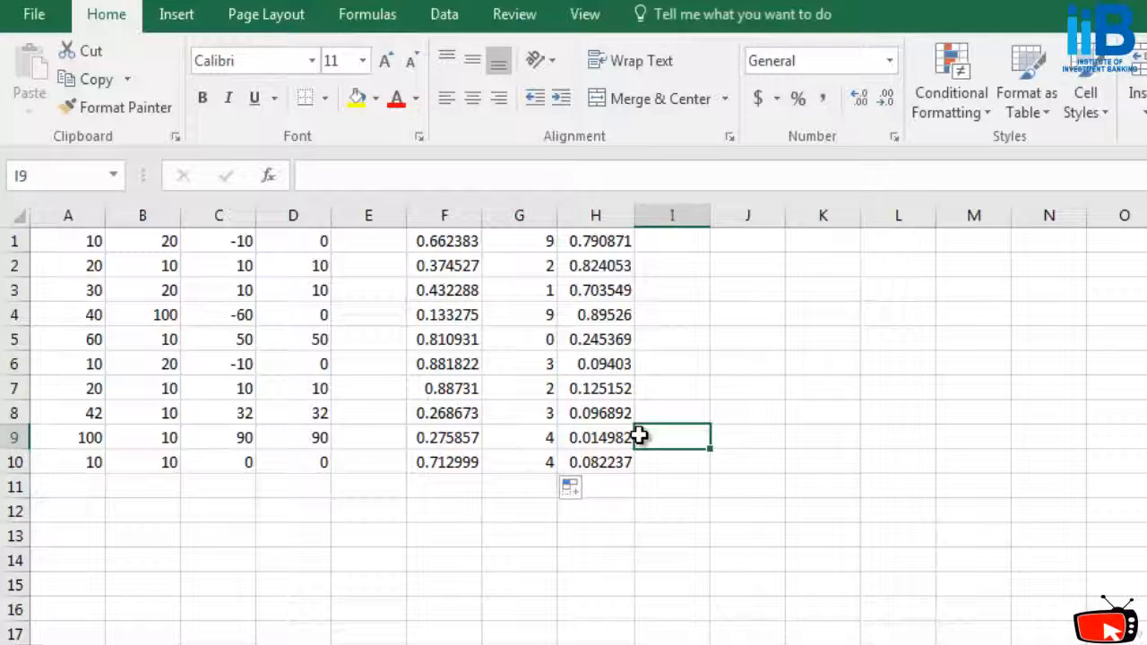
pyautogui.click(609, 485)
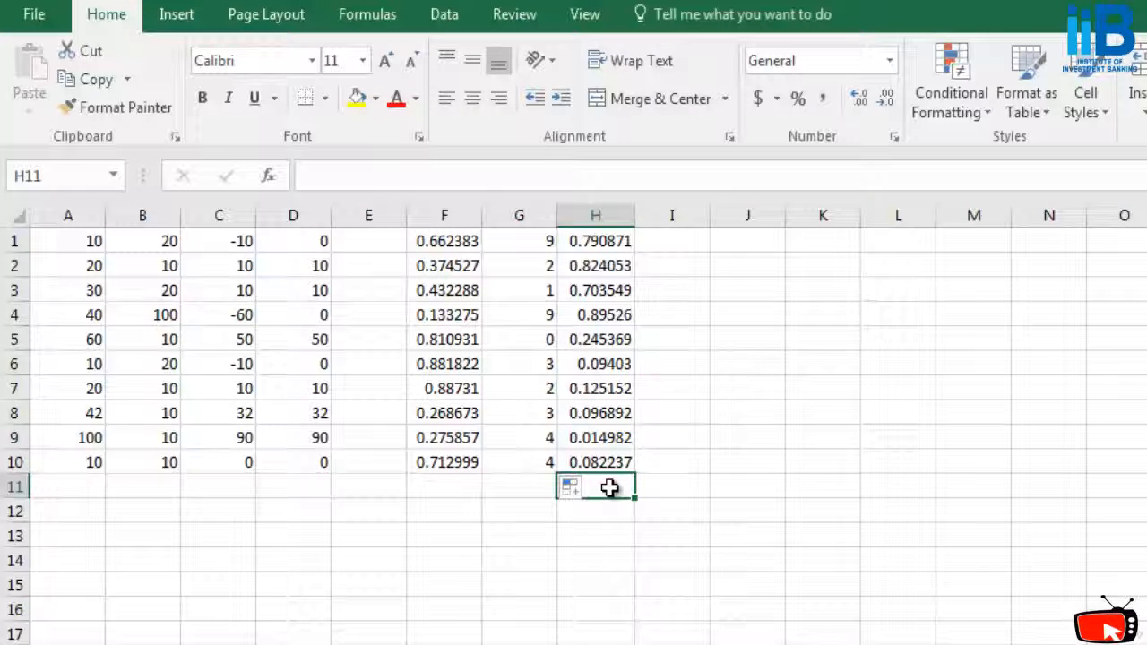
pyautogui.click(621, 362)
pyautogui.click(740, 239)
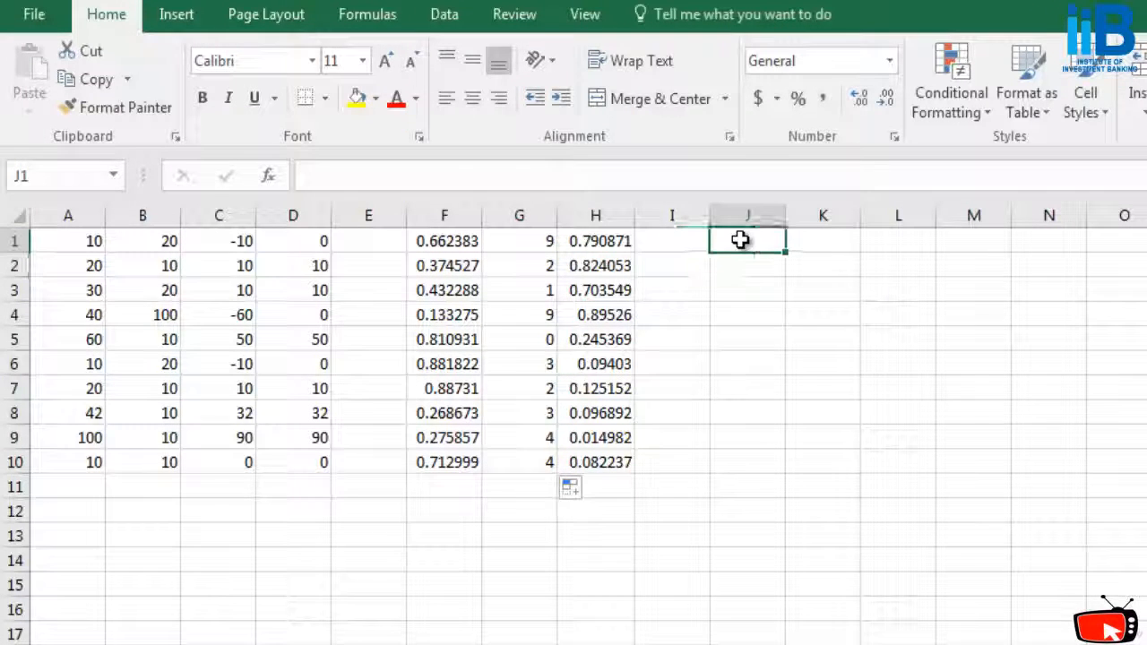
pyautogui.write('=randbe')
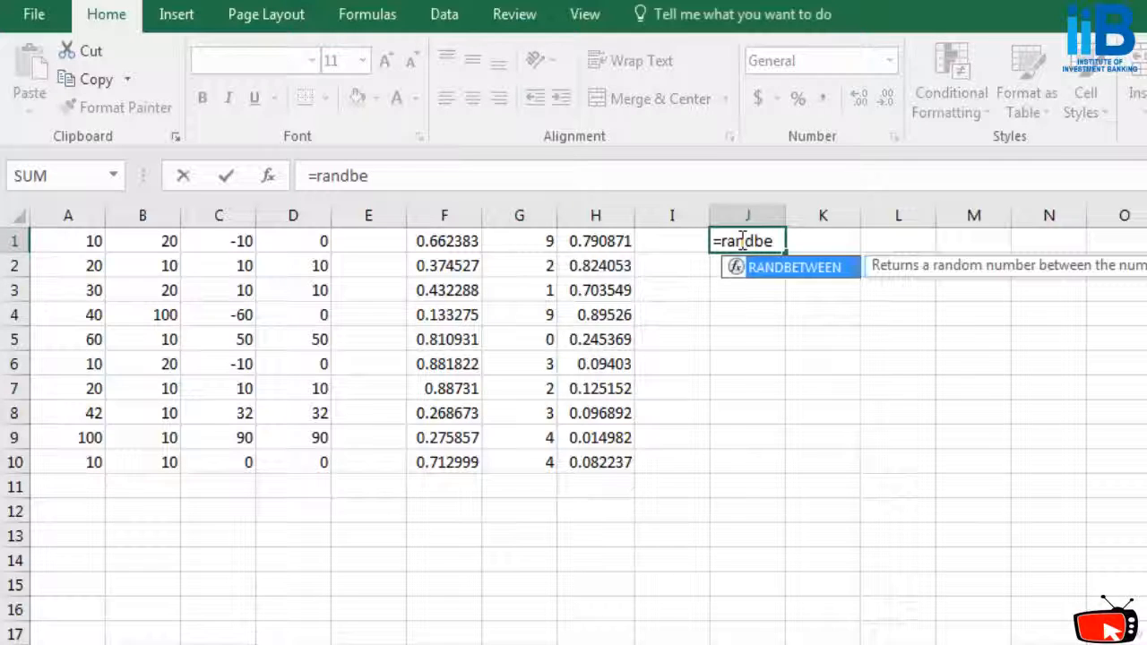
pyautogui.press('Return')
pyautogui.doubleClick(740, 239)
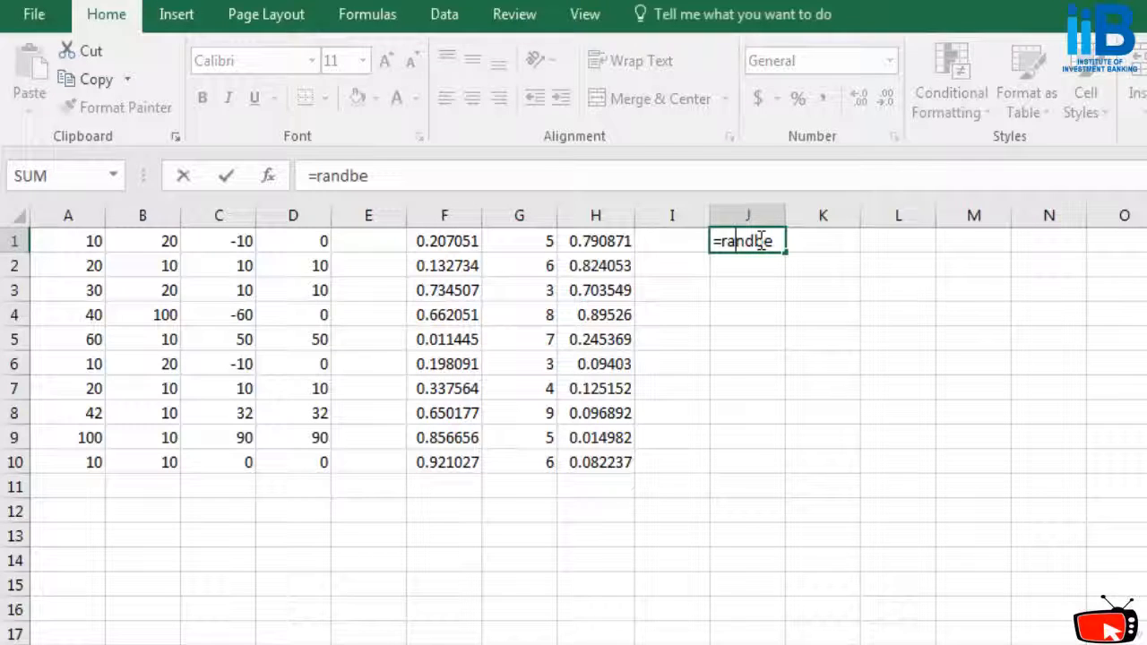
pyautogui.press('BackSpace')
pyautogui.press('BackSpace')
pyautogui.press('BackSpace')
pyautogui.press('BackSpace')
pyautogui.press('BackSpace')
pyautogui.press('BackSpace')
pyautogui.press('BackSpace')
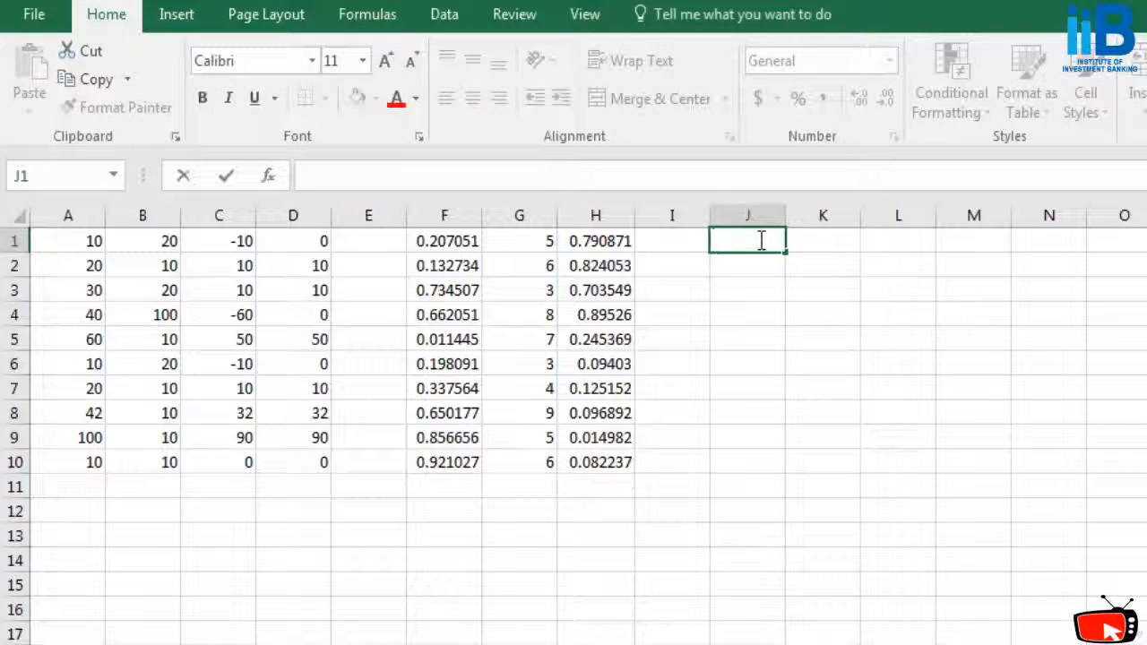
# Enter =RANDBETWEEN(20,1) in cell J1.
pyautogui.write('=randb')
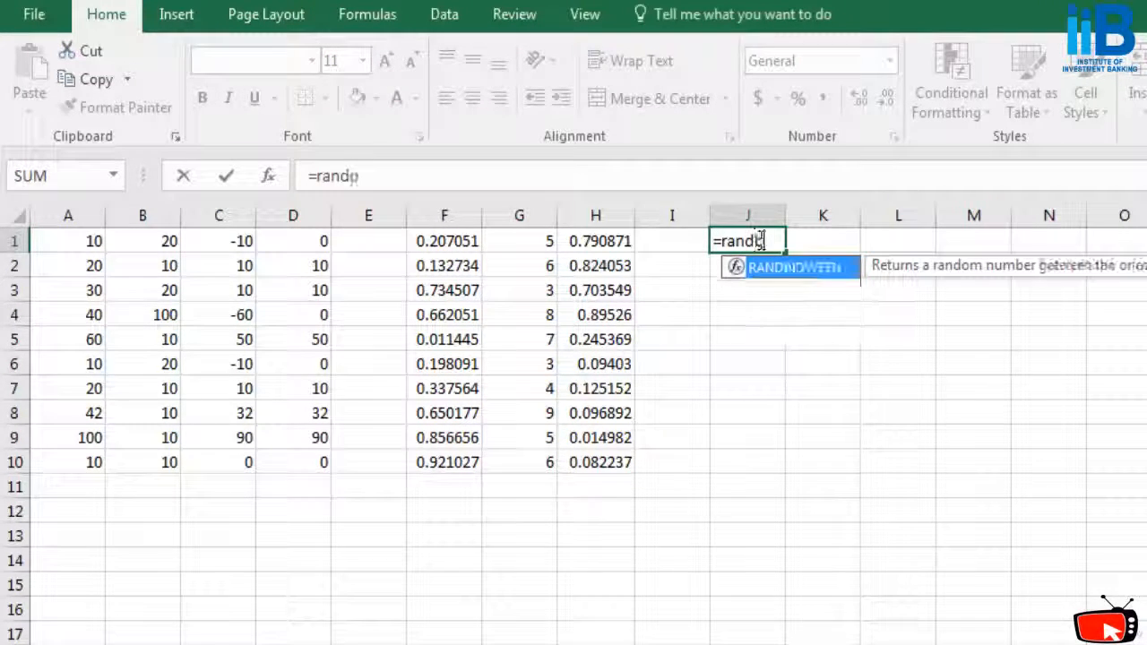
pyautogui.write('etween(')
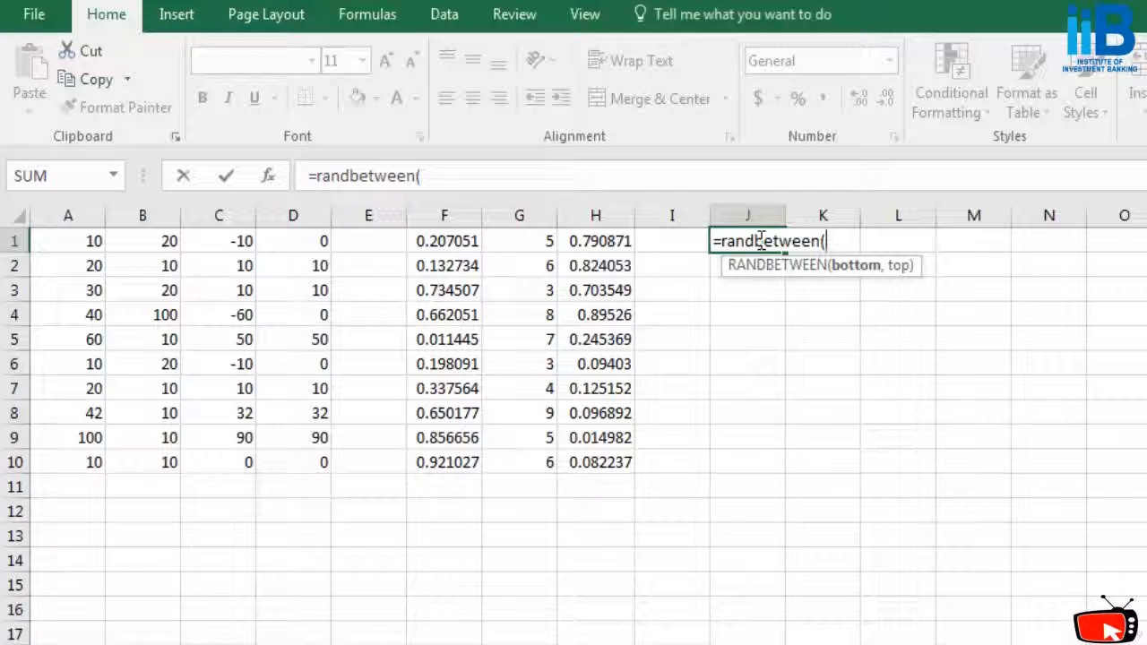
pyautogui.write('20,1')
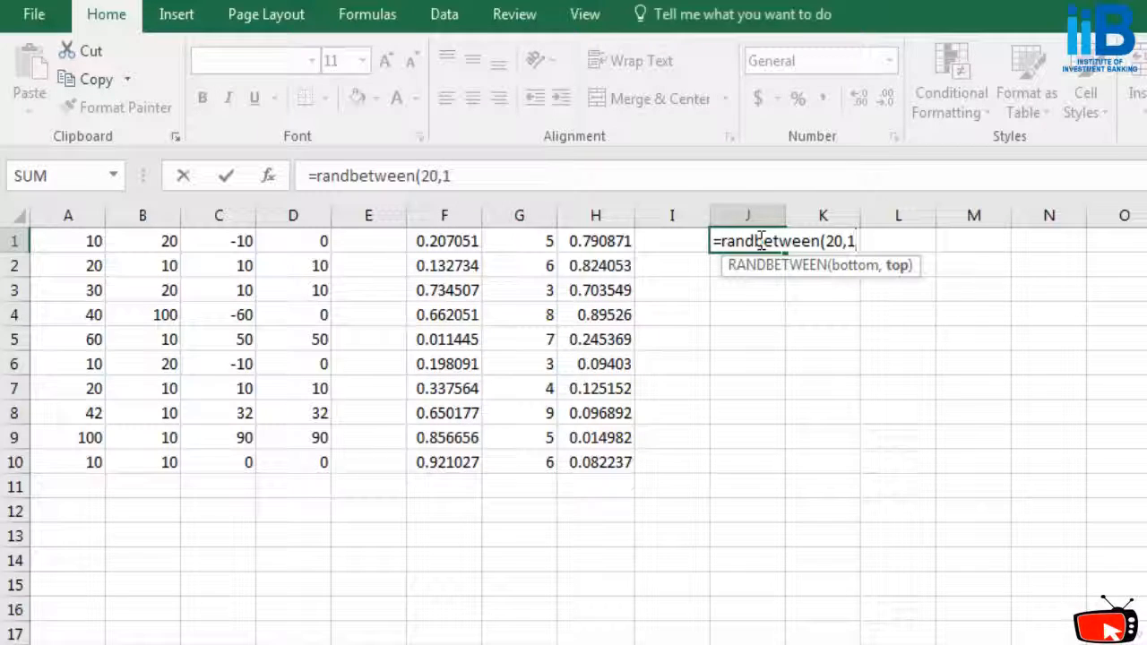
pyautogui.write(')')
pyautogui.press('Return')
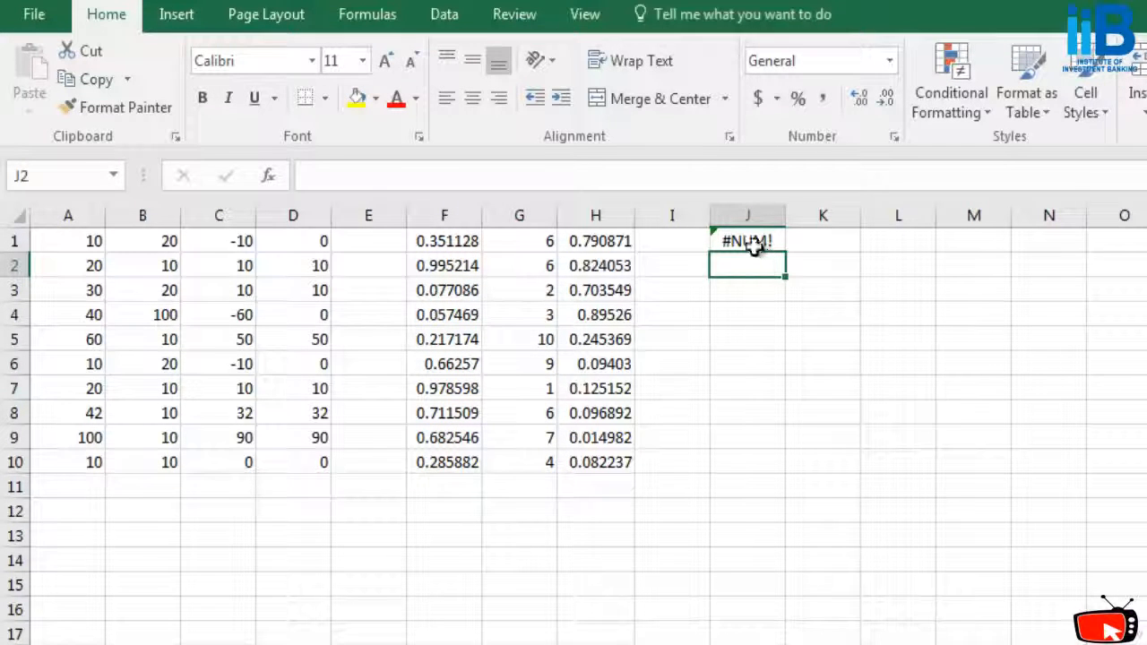
# Correct the arguments in J1 so the formula reads =RANDBETWEEN(1,20).
pyautogui.click(755, 243)
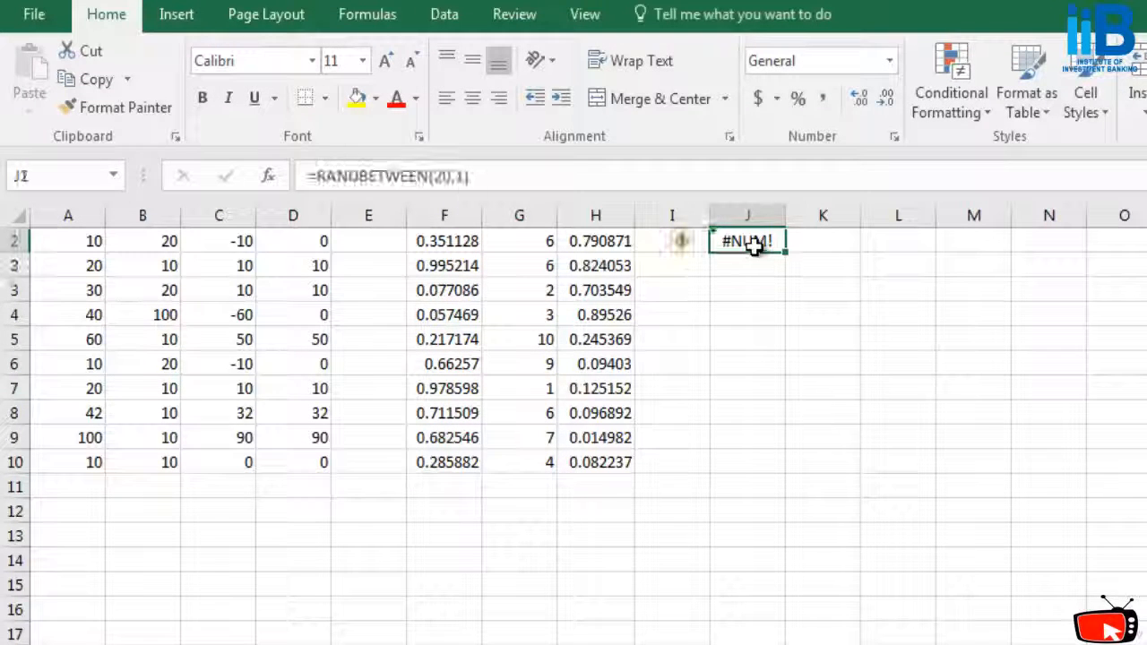
pyautogui.click(467, 179)
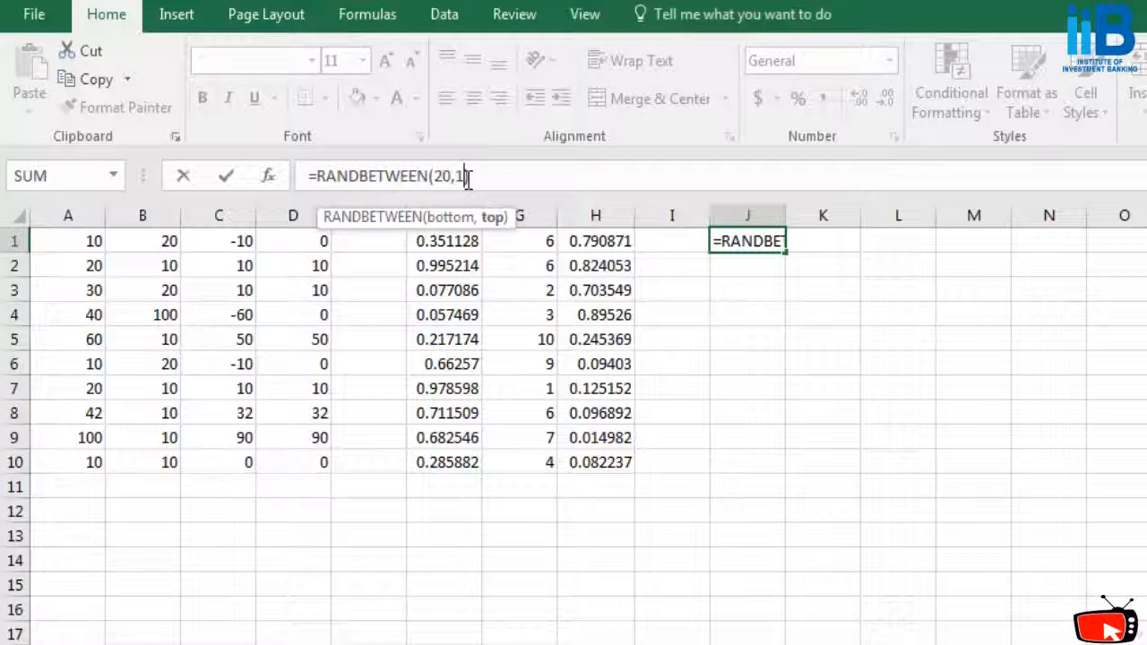
pyautogui.press('BackSpace')
pyautogui.press('BackSpace')
pyautogui.press('BackSpace')
pyautogui.press('BackSpace')
pyautogui.write('1')
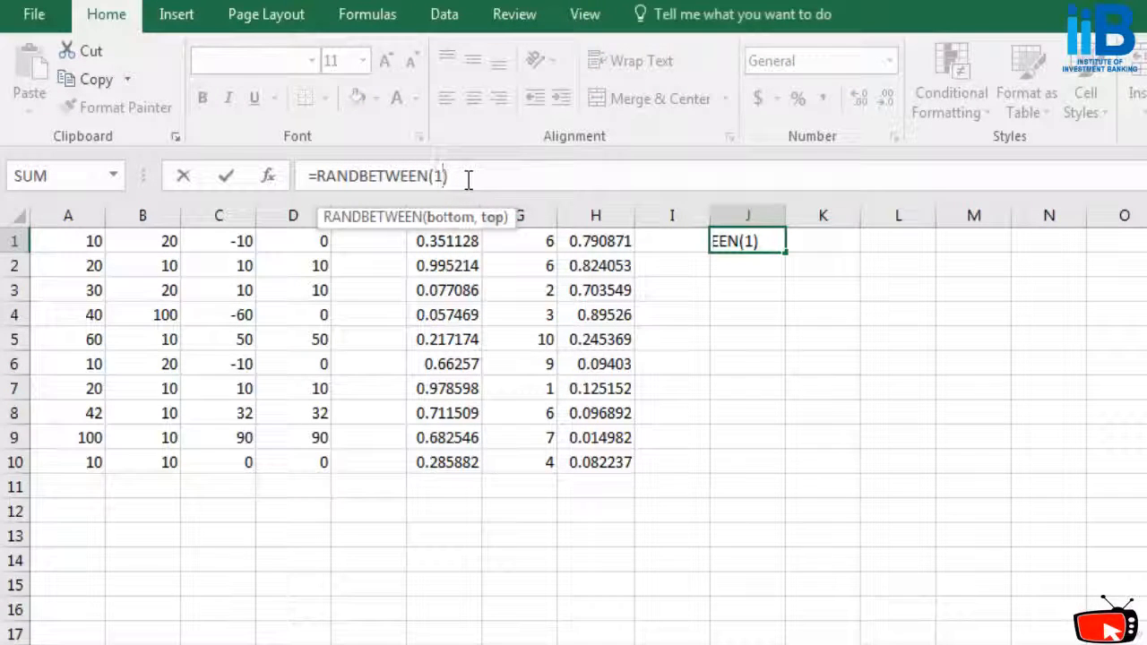
pyautogui.write(',20')
pyautogui.press('Return')
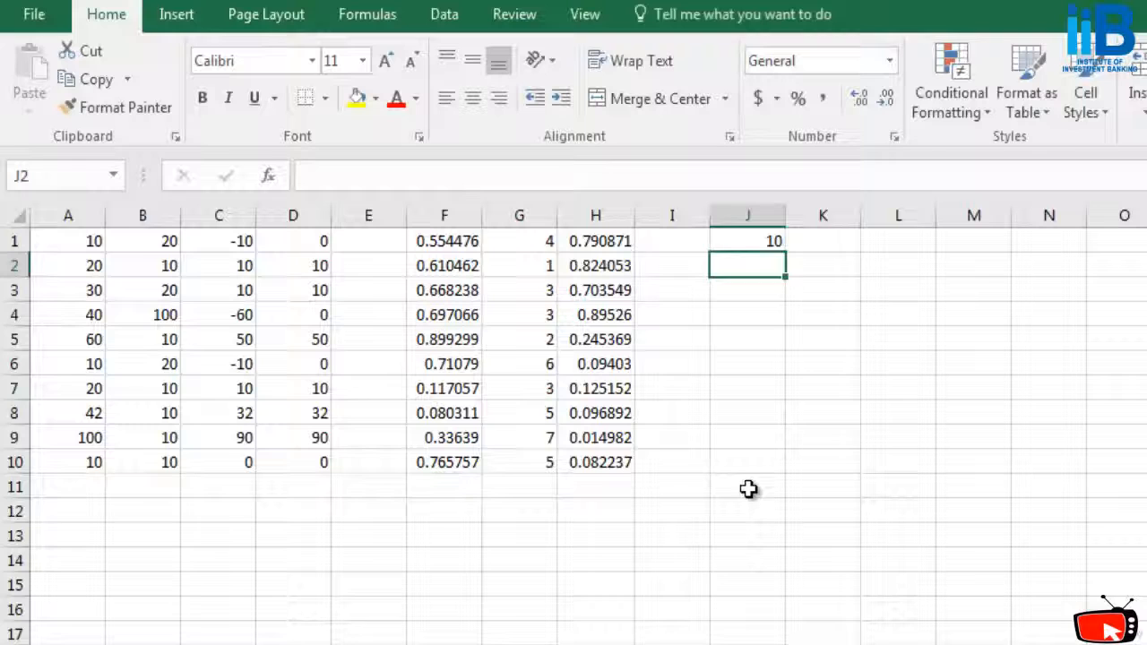
# Fill the RANDBETWEEN formula from J1 down through J10.
pyautogui.click(770, 242)
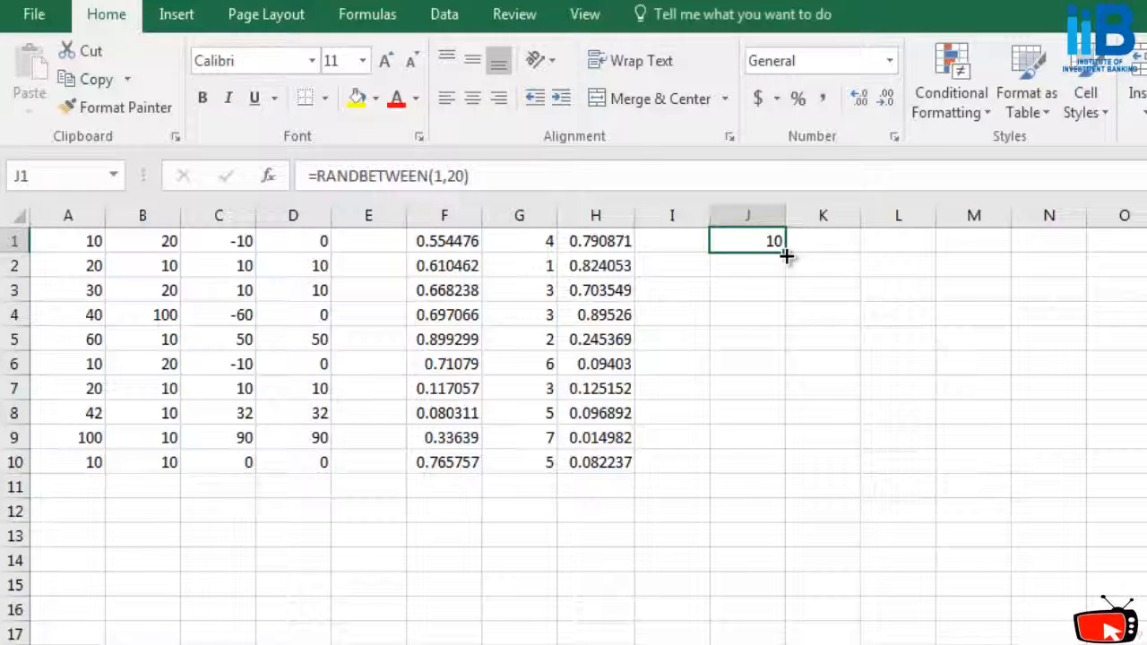
pyautogui.moveTo(782, 249); pyautogui.dragTo(785, 470)
pyautogui.hotkey('ctrl', 'd')
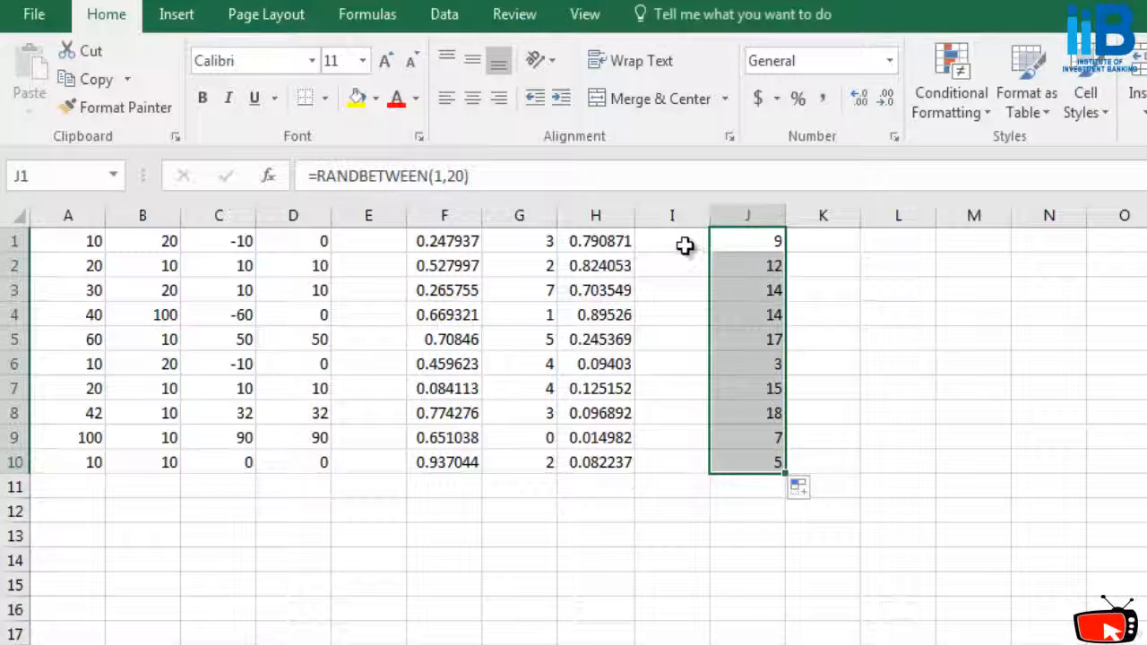
# Replace the formula in G1 with =RAND()*10+10 and fill it down through G10.
pyautogui.click(541, 248)
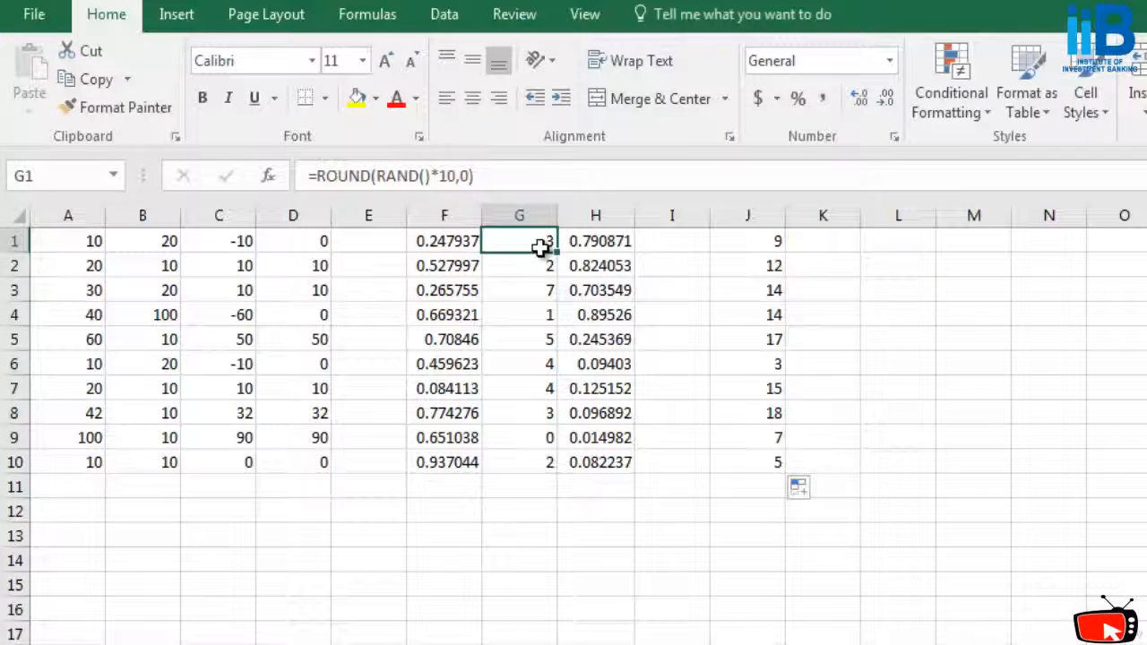
pyautogui.write('=rand')
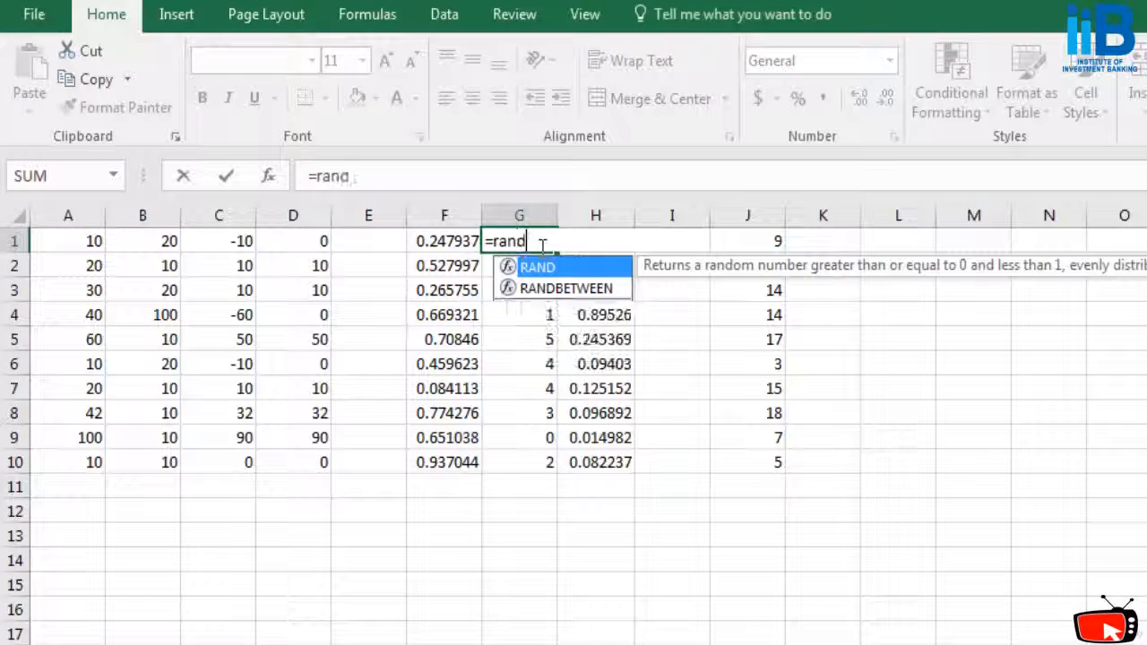
pyautogui.write('(')
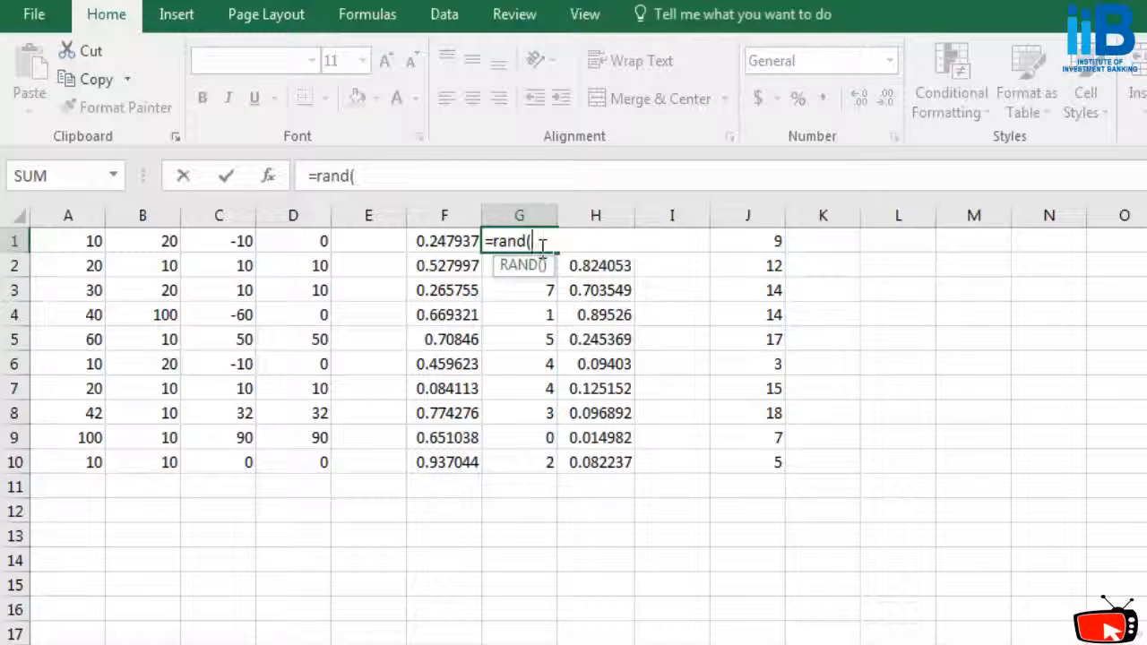
pyautogui.write(')')
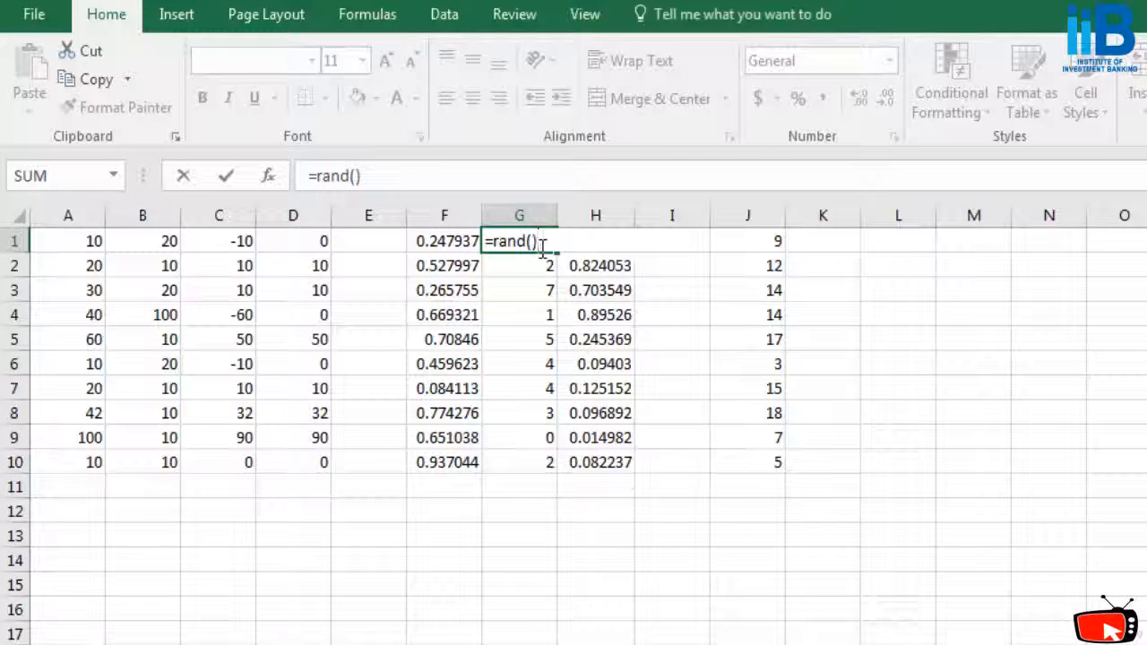
pyautogui.write('*10+10')
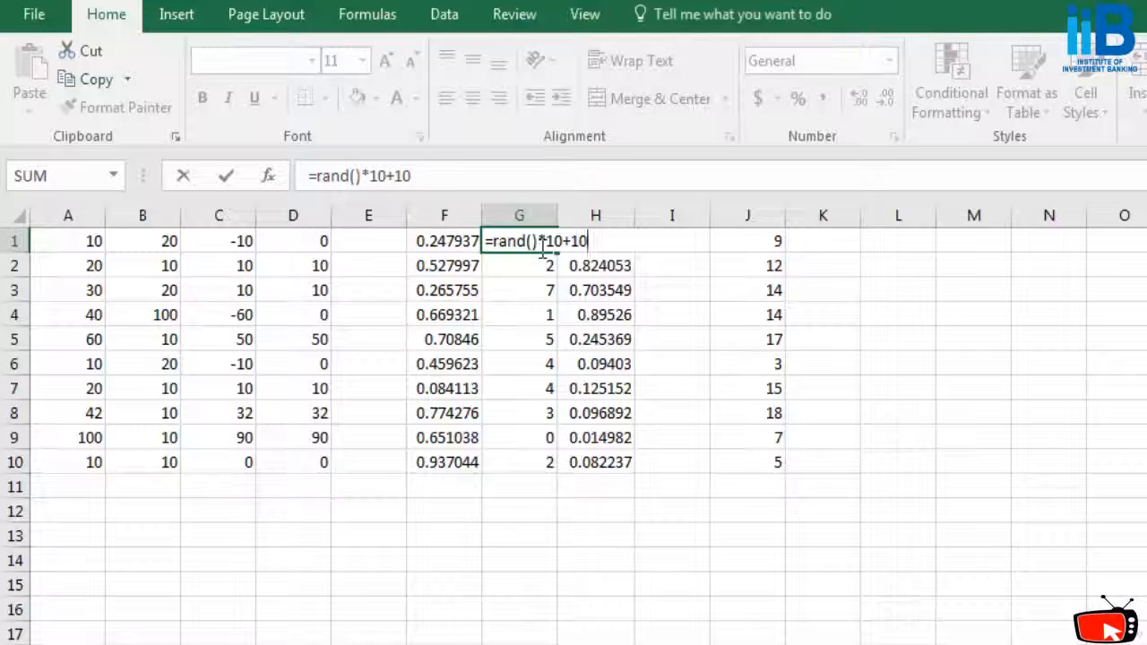
pyautogui.press('Return')
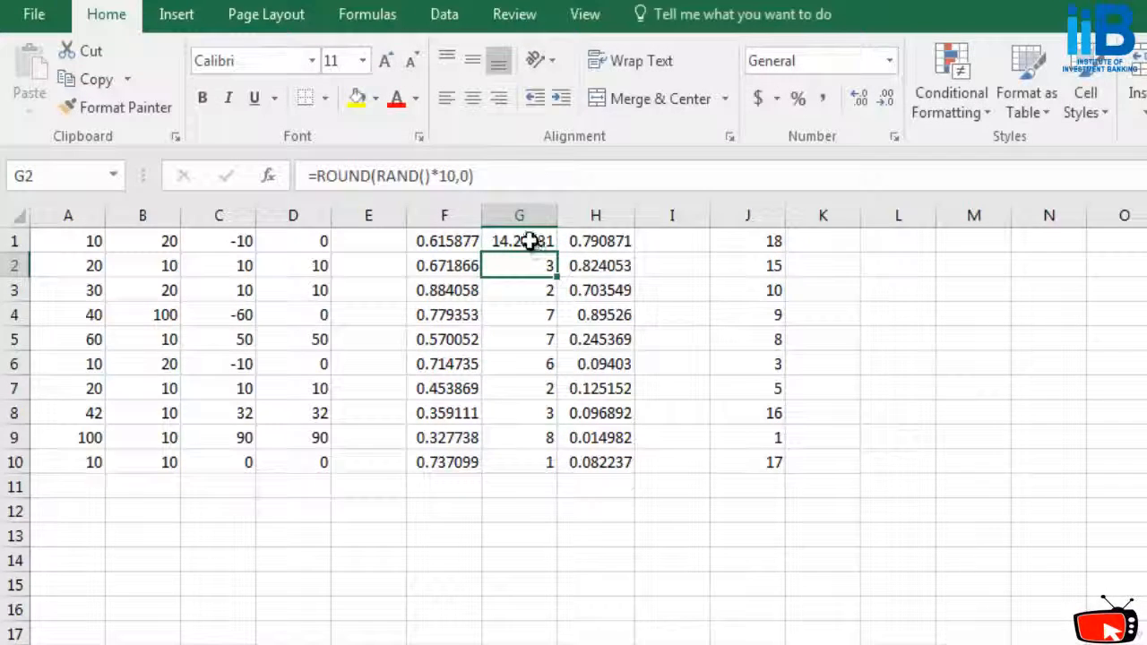
pyautogui.click(542, 244)
pyautogui.moveTo(556, 255); pyautogui.dragTo(562, 466)
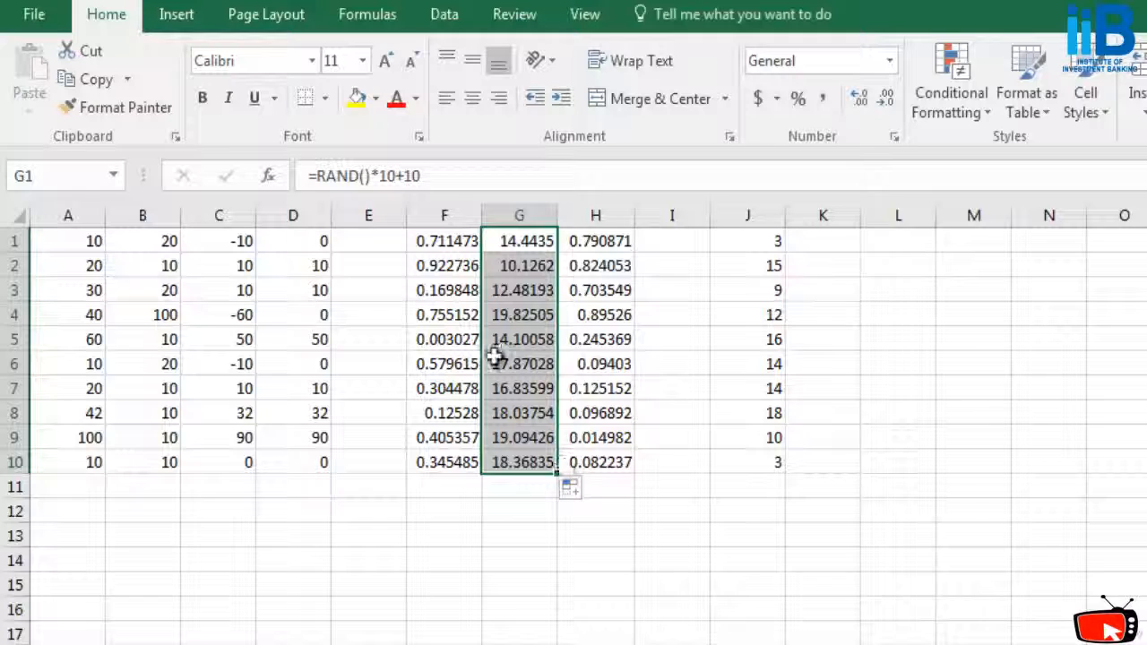
# Round the G1 formula to 0 digits as =ROUND(RAND()*10+10,0) and fill it down through G10.
pyautogui.click(319, 176)
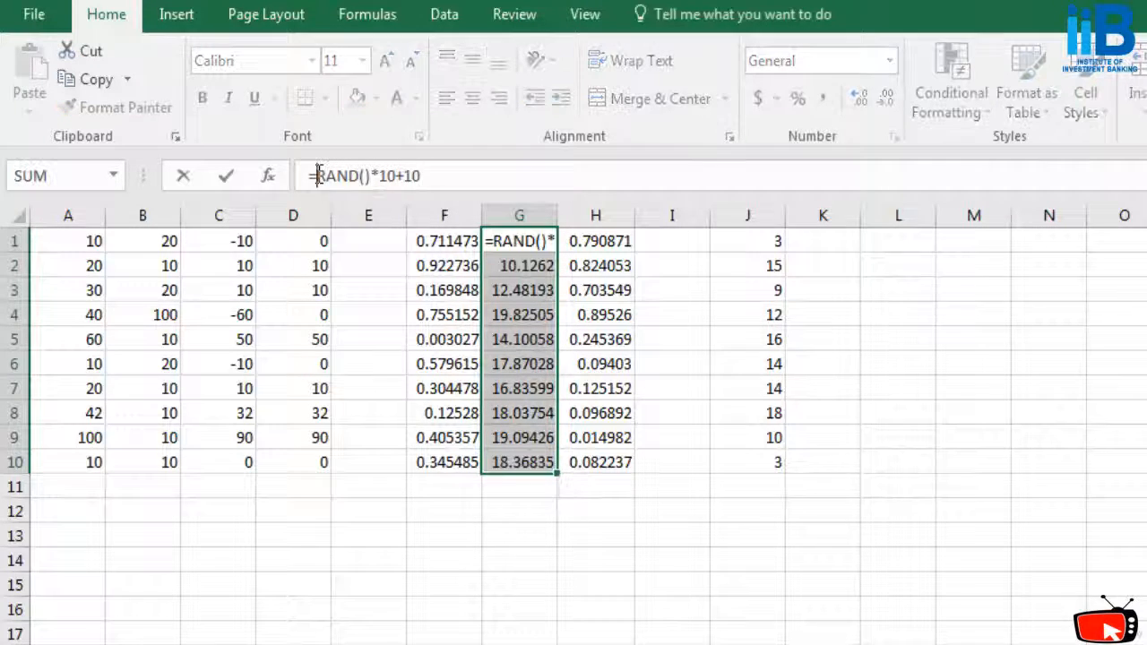
pyautogui.write('round(')
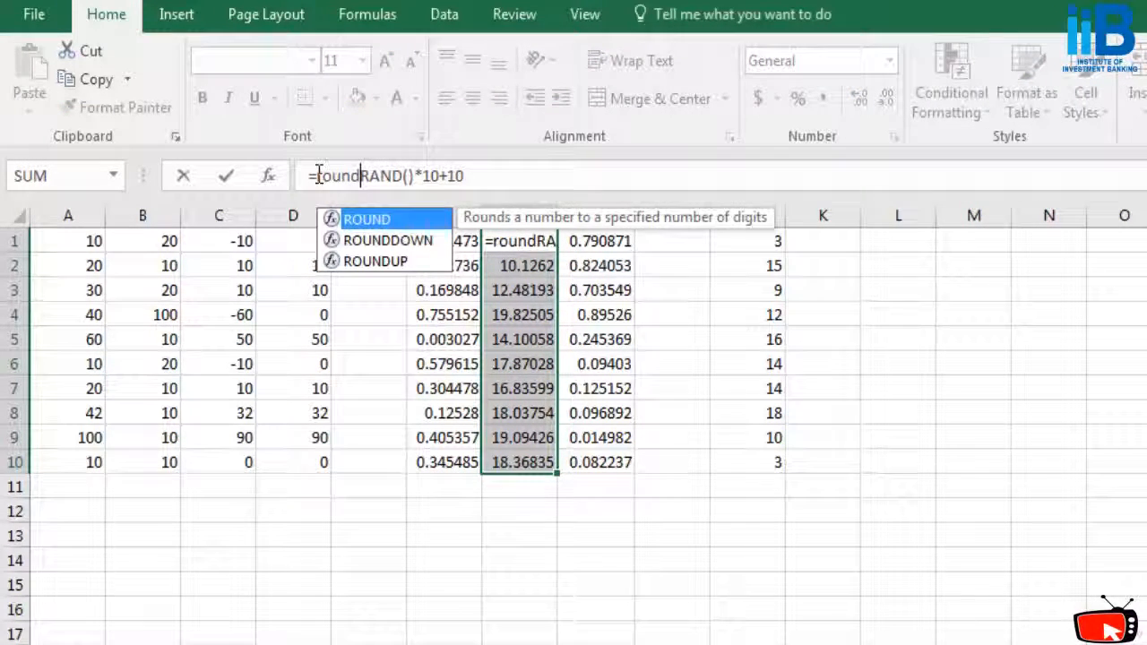
pyautogui.click(480, 174)
pyautogui.write(',0)')
pyautogui.press('Return')
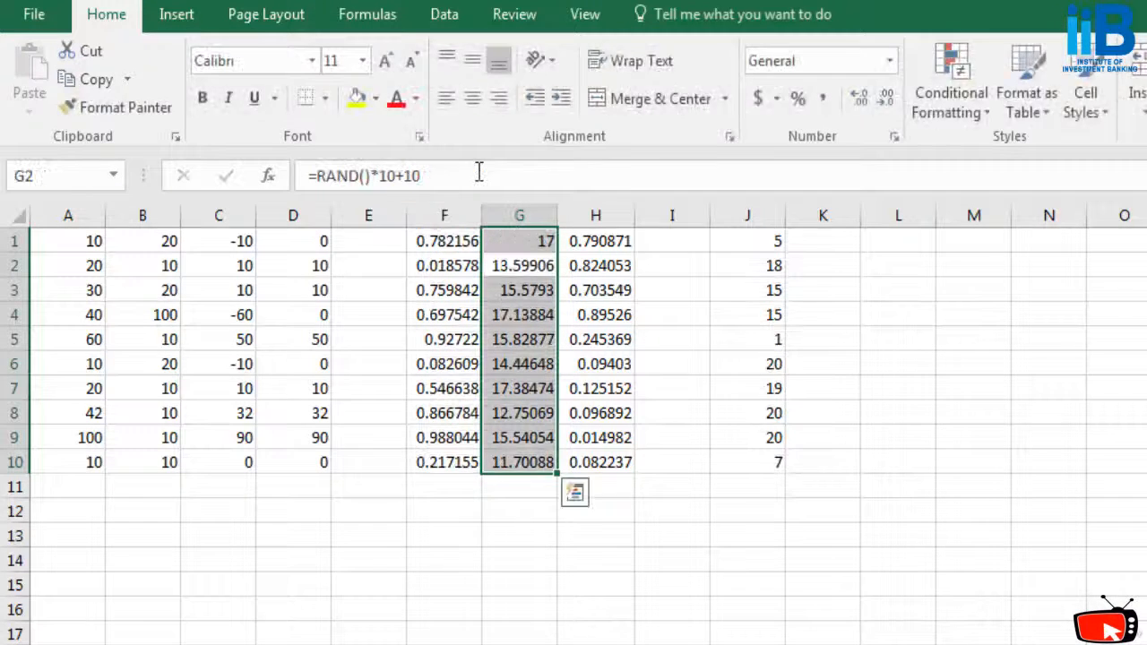
pyautogui.click(545, 243)
pyautogui.moveTo(549, 247); pyautogui.dragTo(553, 462)
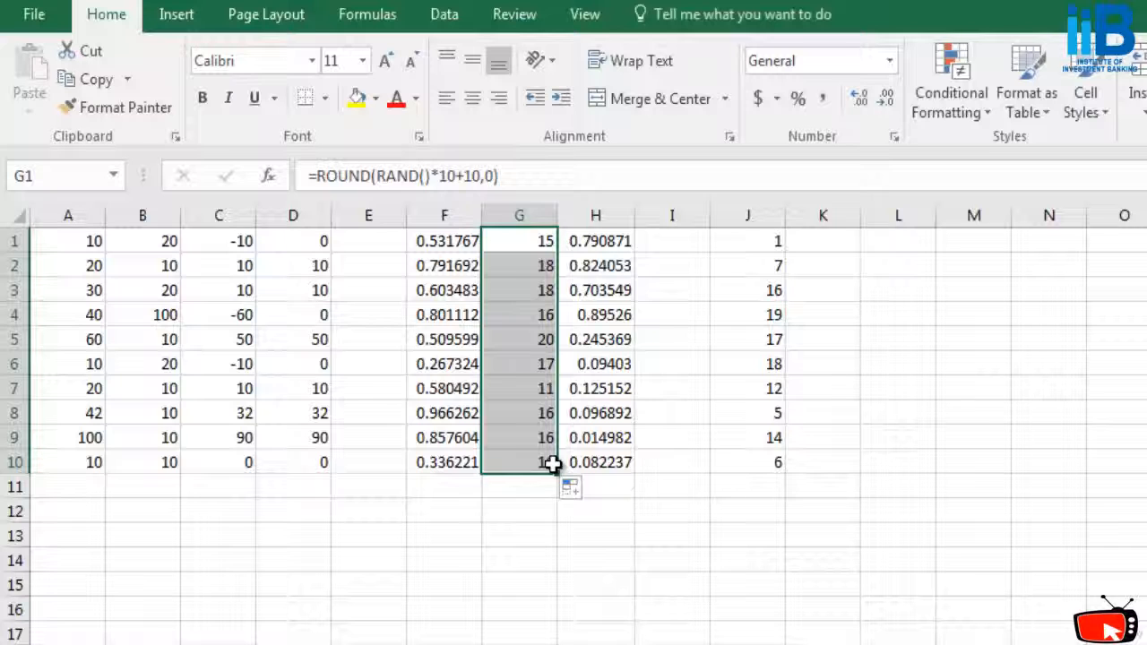
# Clear all contents from the worksheet.
pyautogui.keyDown('ctrl'); pyautogui.click(350, 581); pyautogui.keyUp('ctrl')
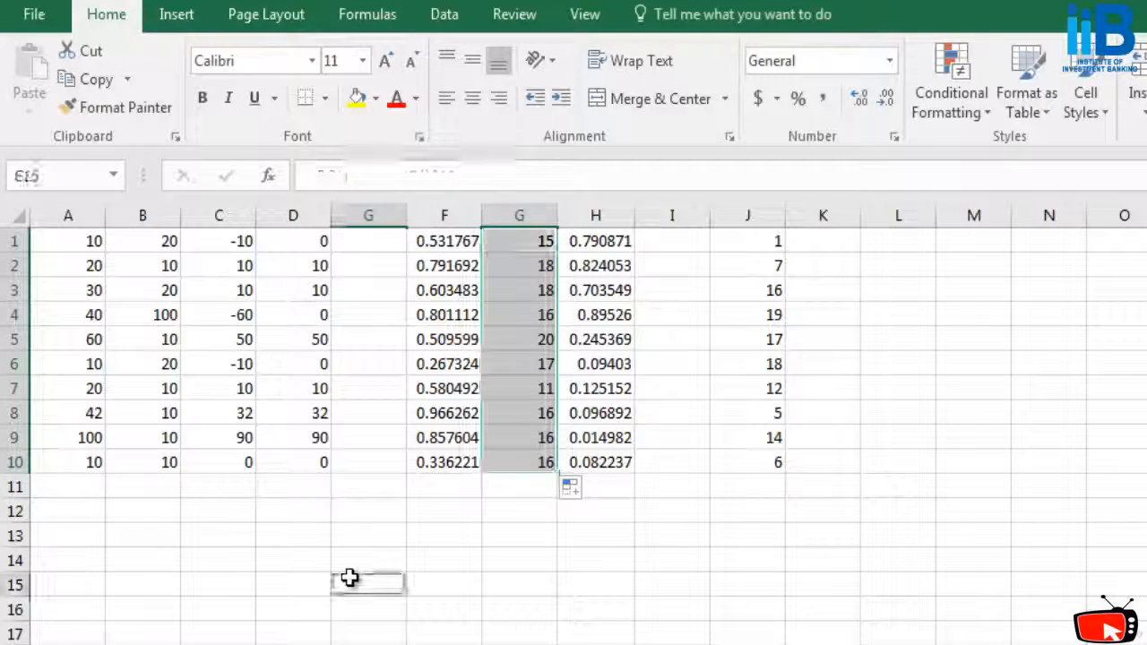
pyautogui.hotkey('ctrl', 'a')
pyautogui.press('Delete')
pyautogui.click(504, 585)
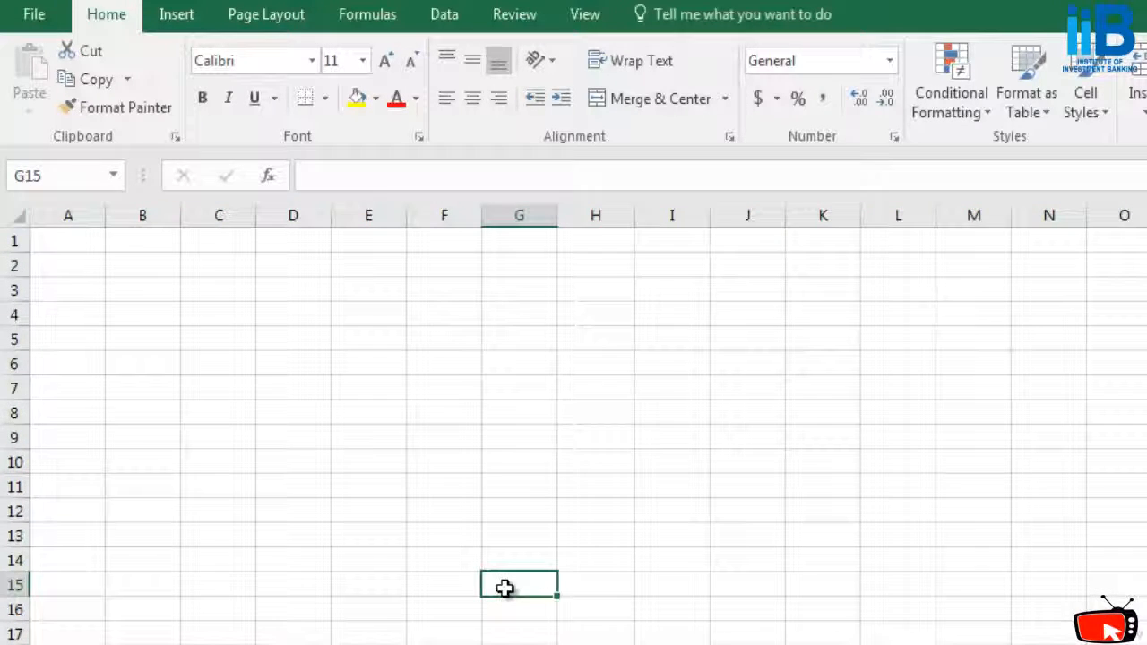
pyautogui.click(444, 644)
pyautogui.click(143, 644)
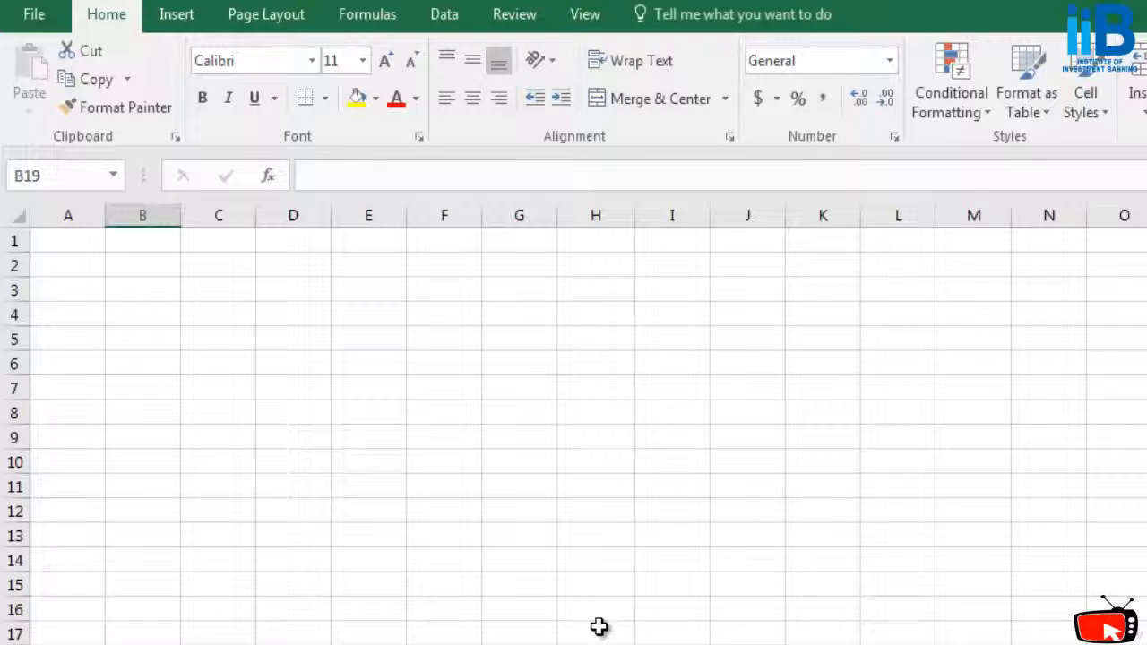
pyautogui.click(596, 624)
pyautogui.click(219, 644)
# Enter 1000, 2000, 3000, 2200, 4000, 6000, 200, 500, 400 and 9000 down cells A1 to A10.
pyautogui.click(64, 244)
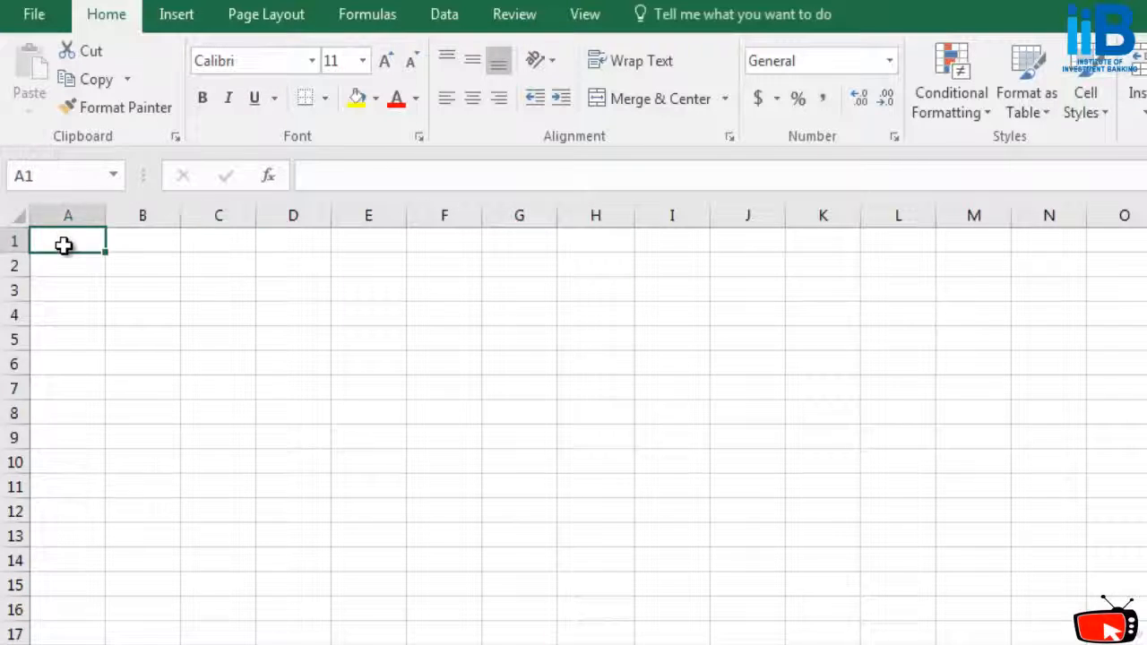
pyautogui.write('1000')
pyautogui.press('Return')
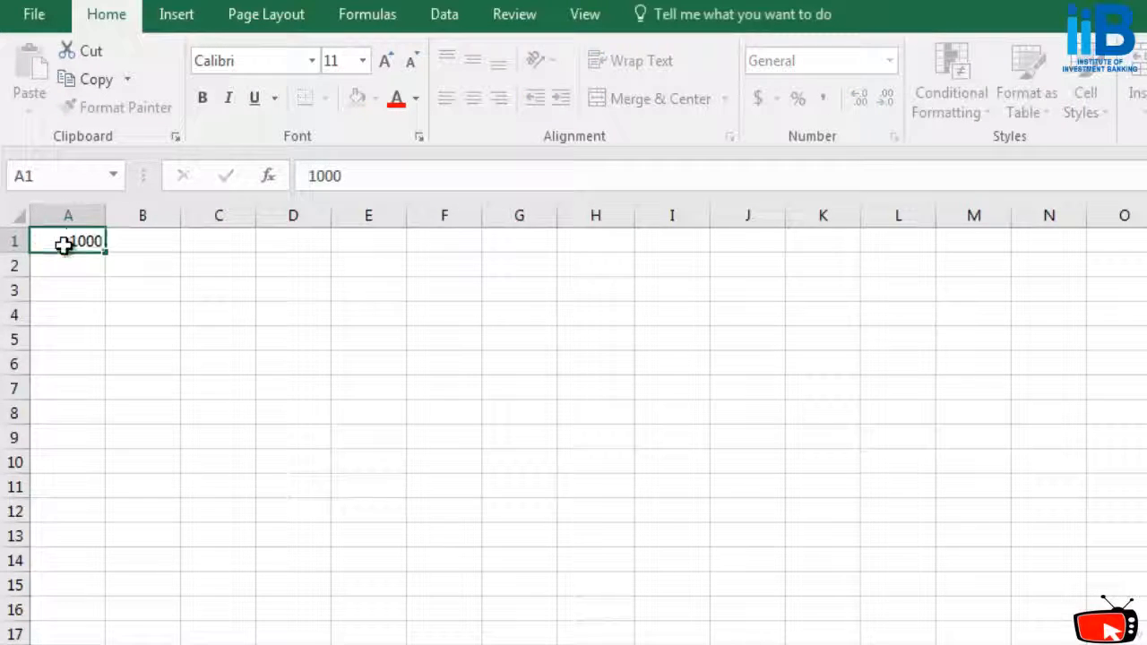
pyautogui.write('2000')
pyautogui.press('Return')
pyautogui.write('3000')
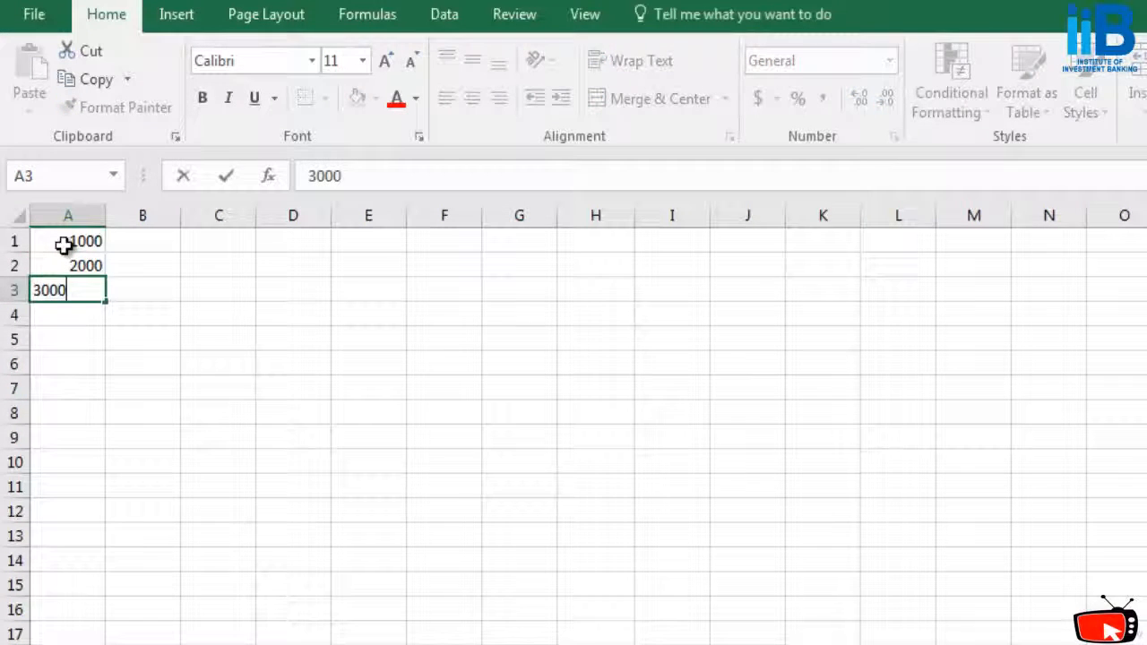
pyautogui.press('Return')
pyautogui.write('2200')
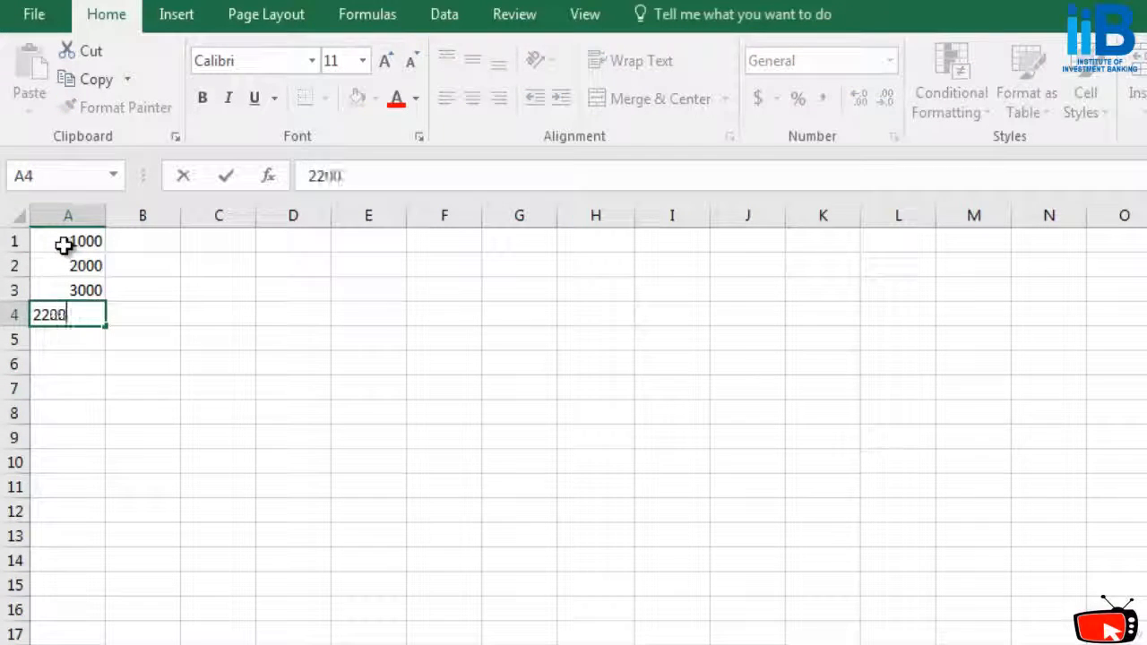
pyautogui.press('Return')
pyautogui.write('4000')
pyautogui.press('Return')
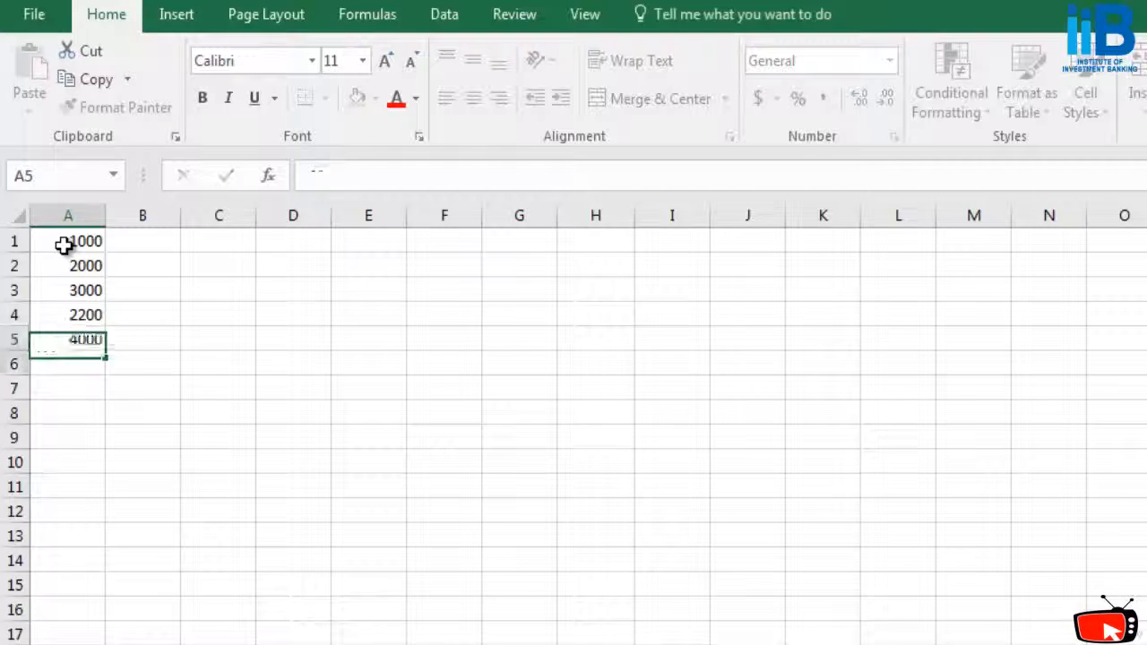
pyautogui.write('6000')
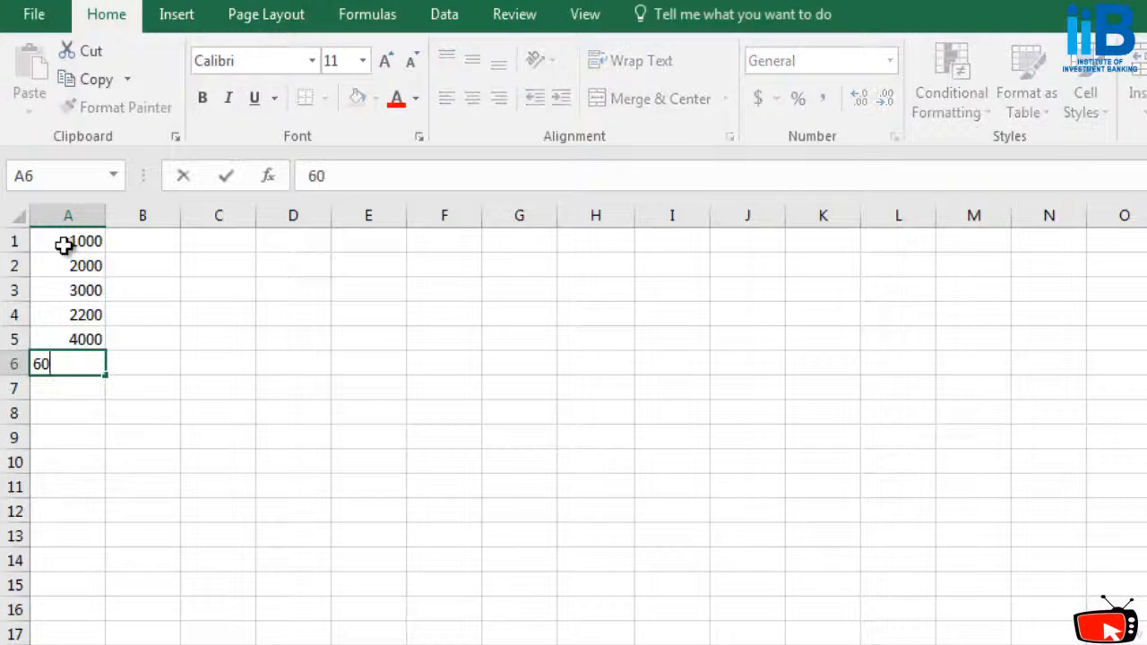
pyautogui.press('Return')
pyautogui.write('90')
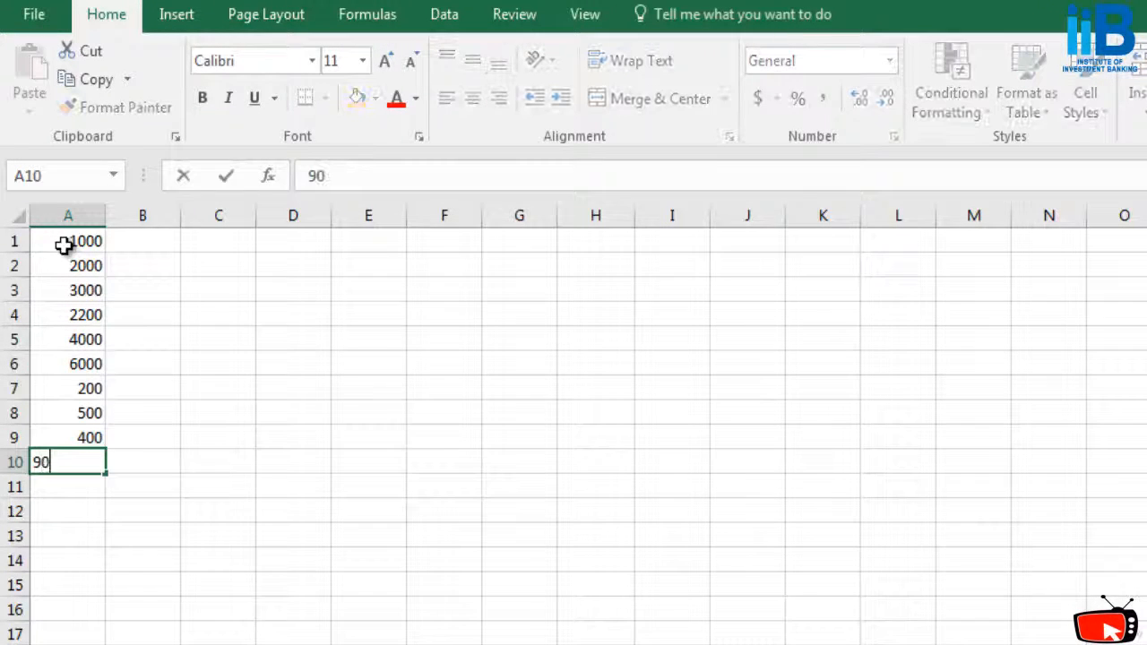
pyautogui.write('00')
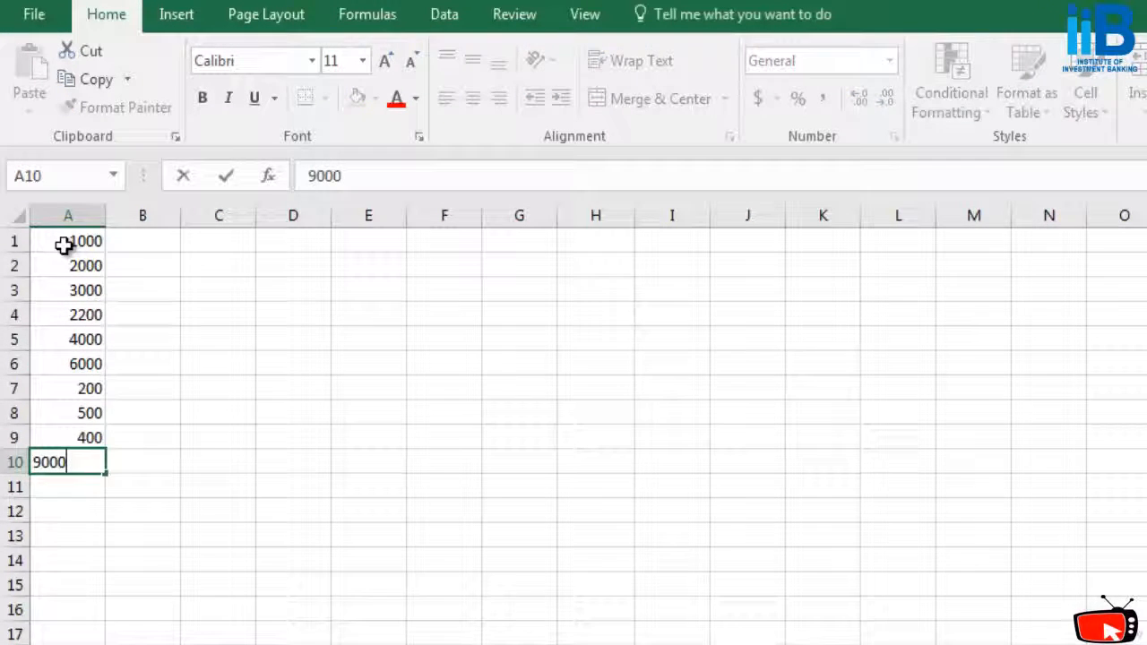
pyautogui.click(182, 336)
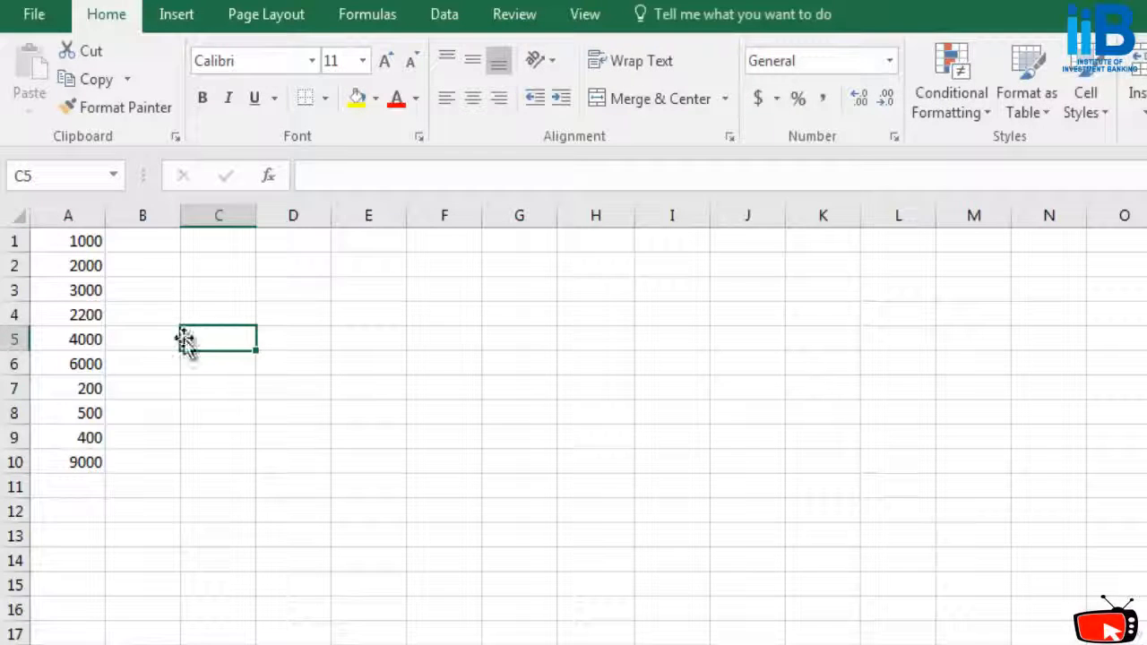
# Enter the formula =RAND()*10000 in cell B1.
pyautogui.click(143, 238)
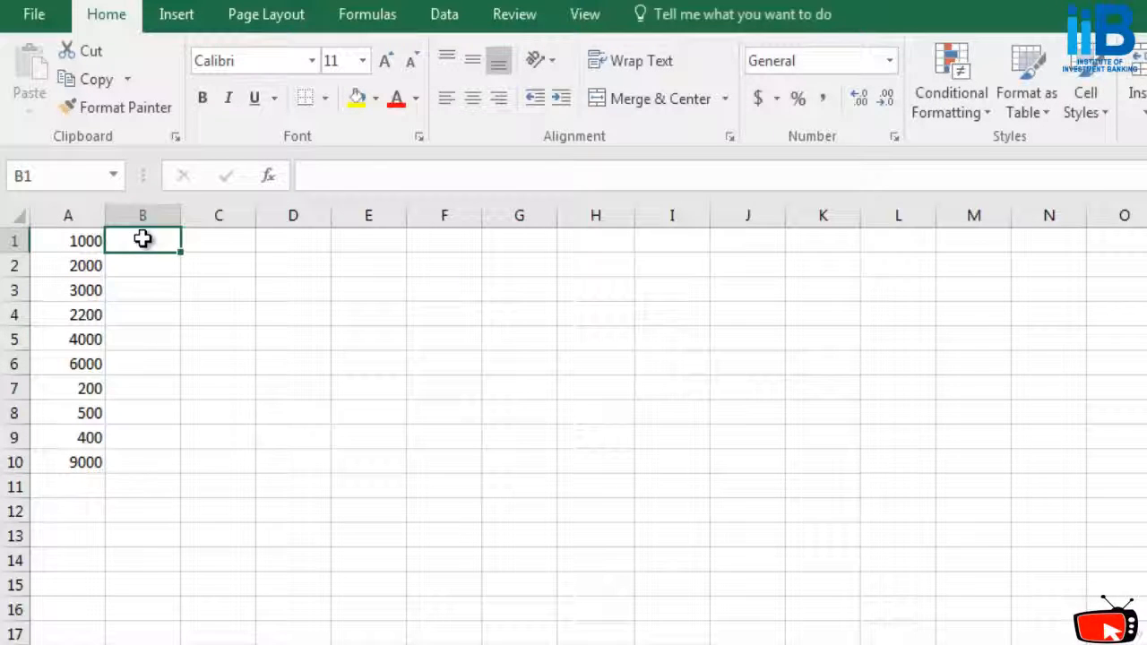
pyautogui.write('=rand(')
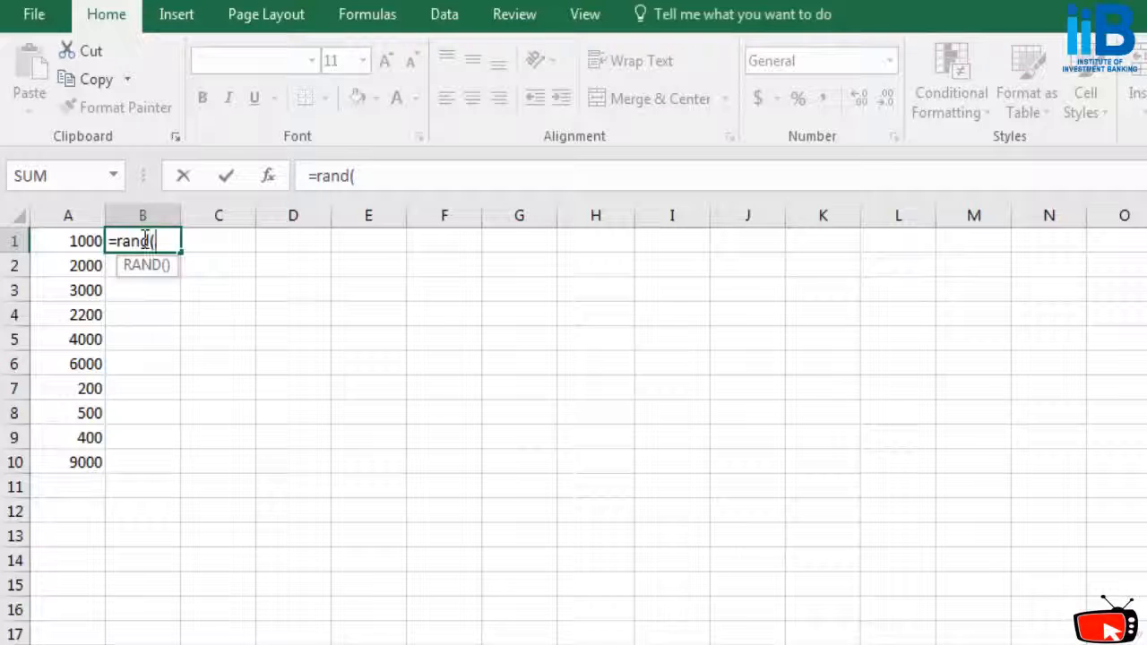
pyautogui.write(')')
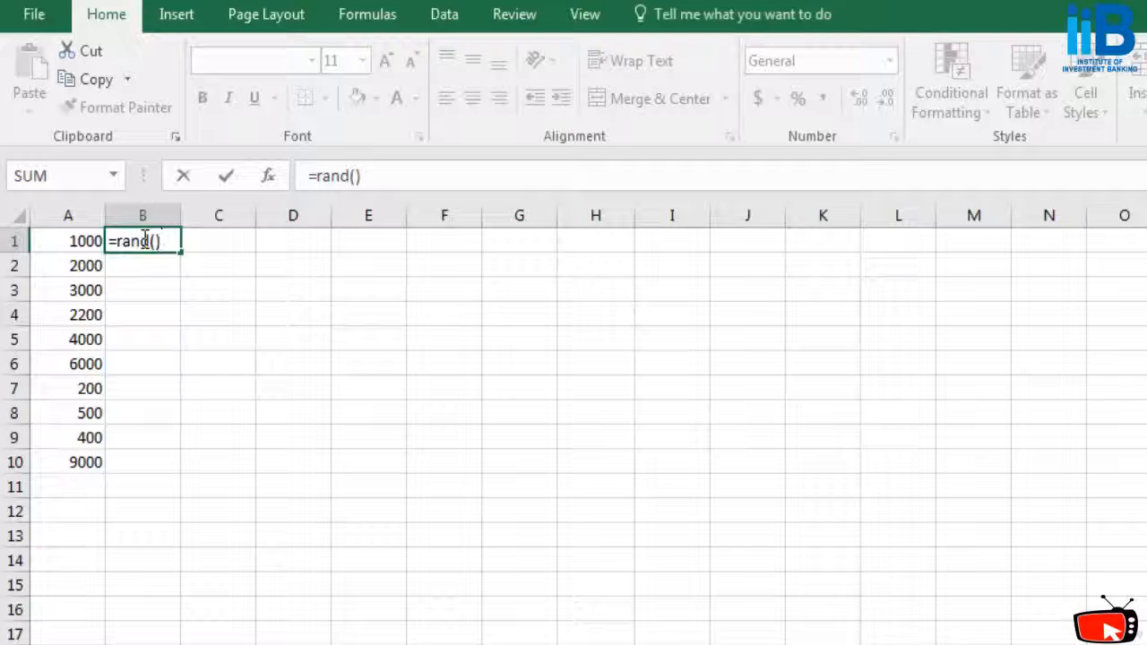
pyautogui.write('*10000')
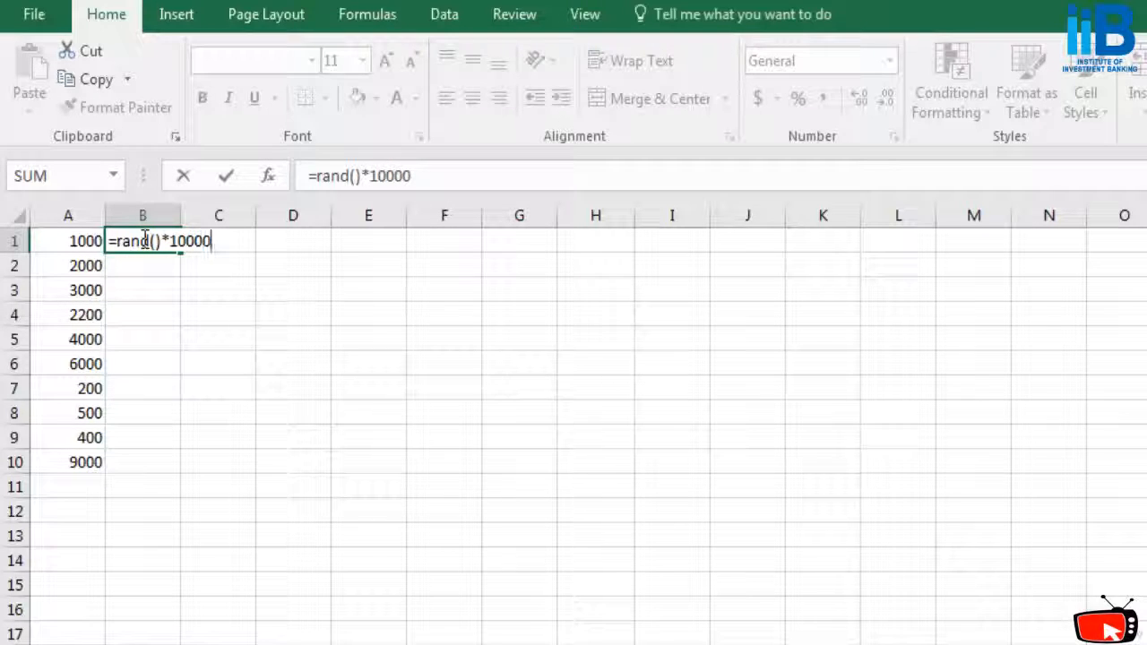
pyautogui.press('Return')
# Round the B1 formula to 0 digits as =ROUND(RAND()*10000,0) and fill it down through B10.
pyautogui.click(166, 245)
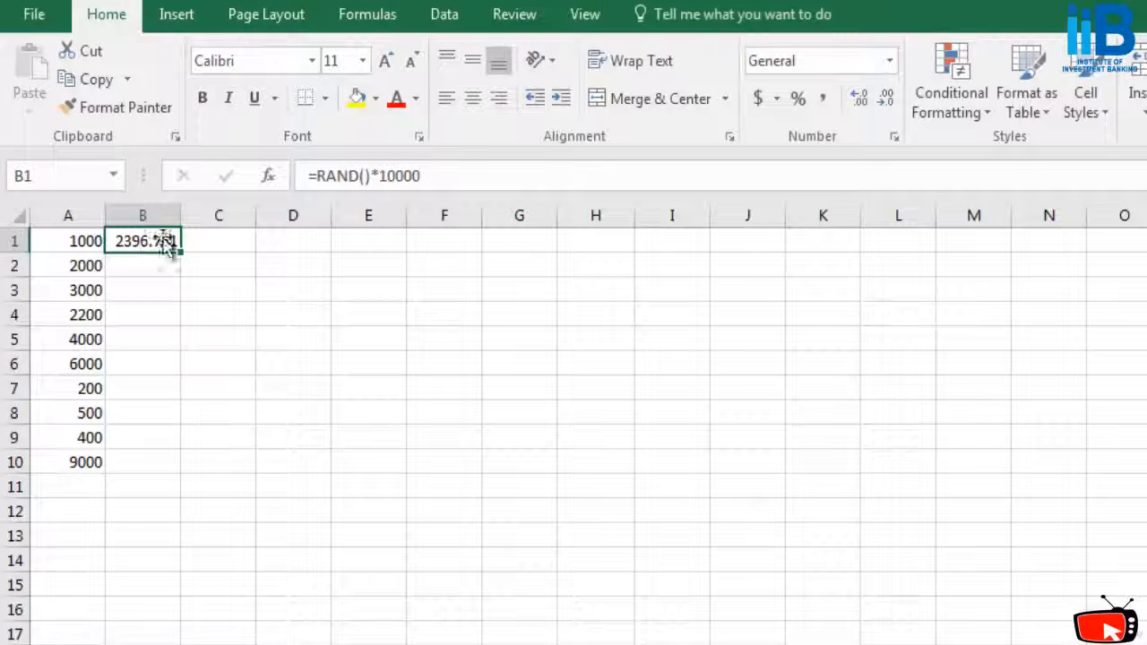
pyautogui.click(317, 177)
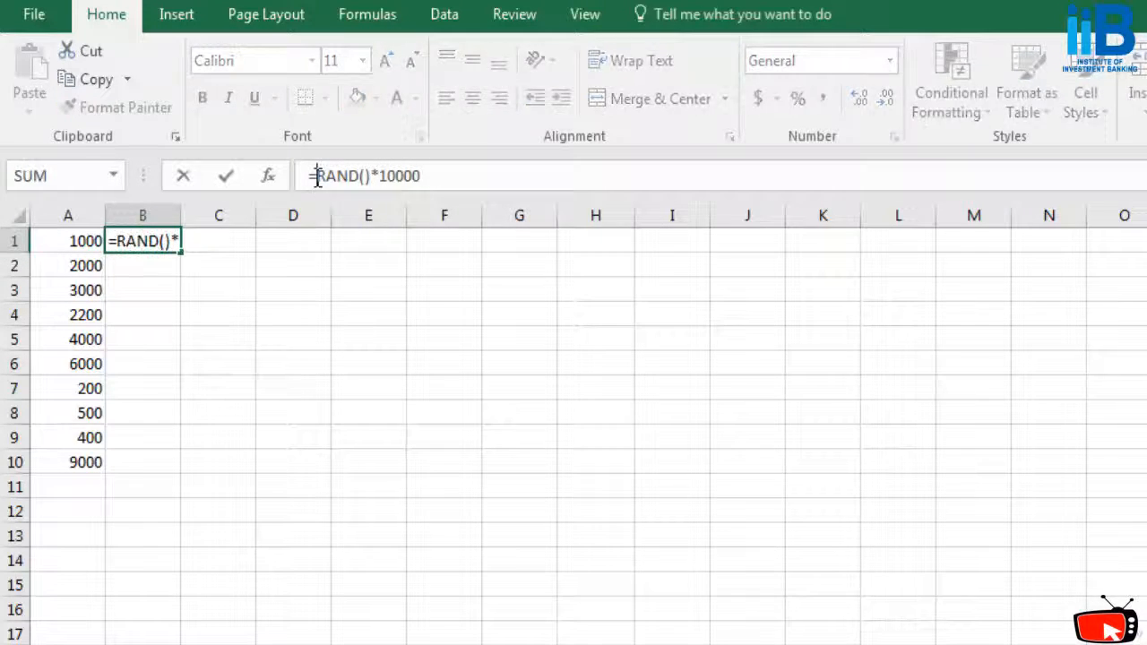
pyautogui.write('round')
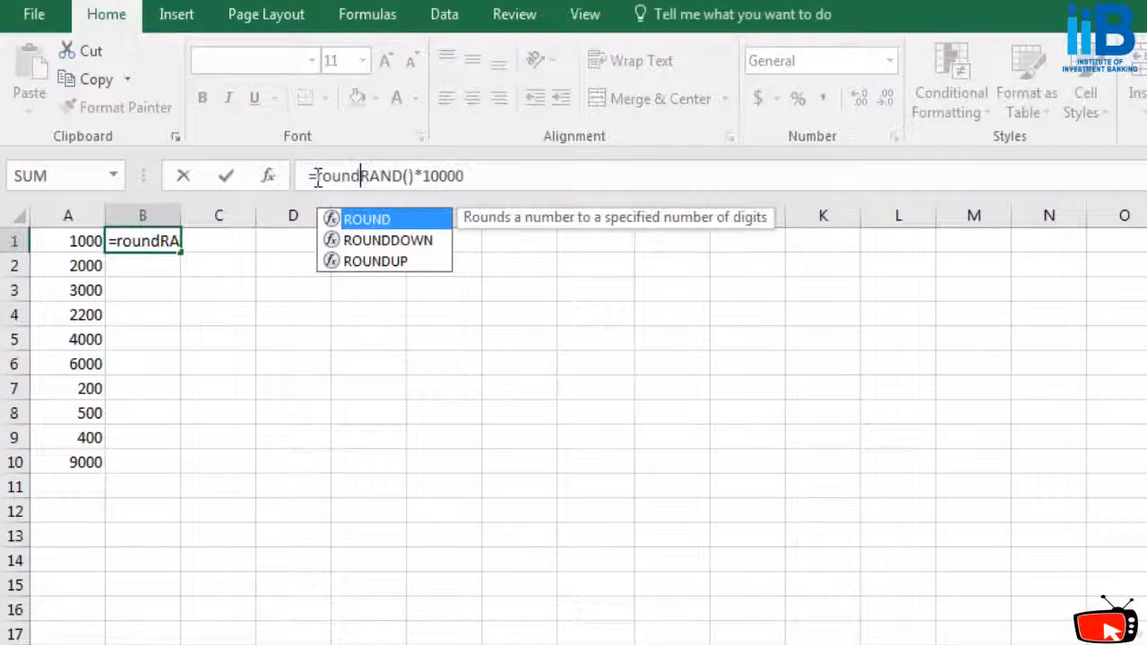
pyautogui.write('(')
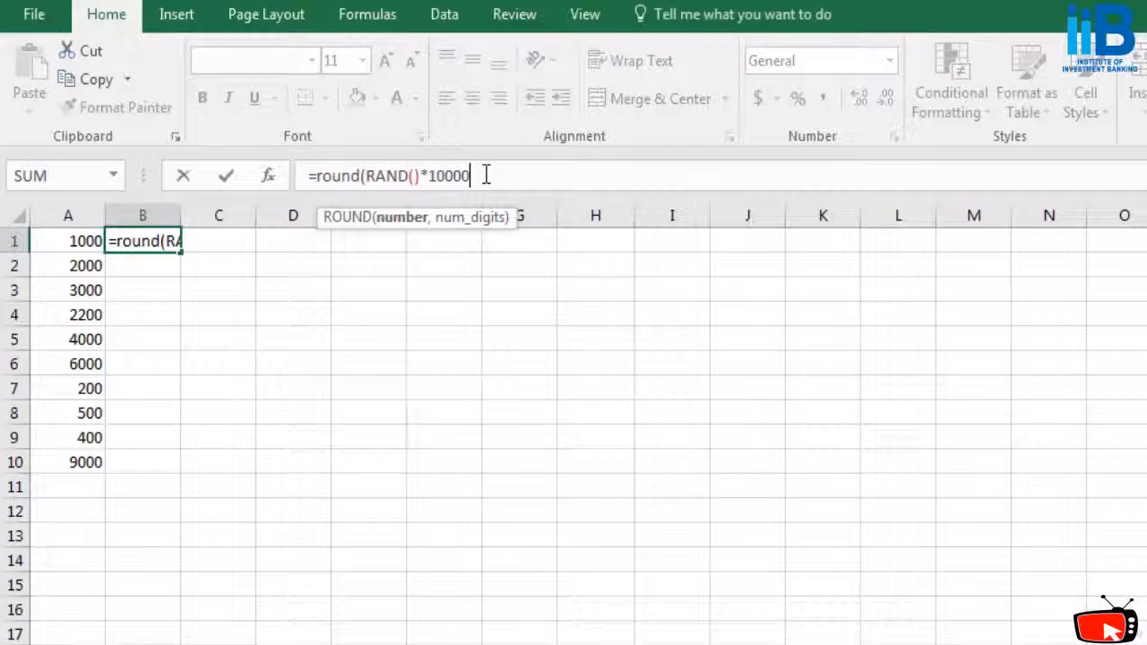
pyautogui.write(',')
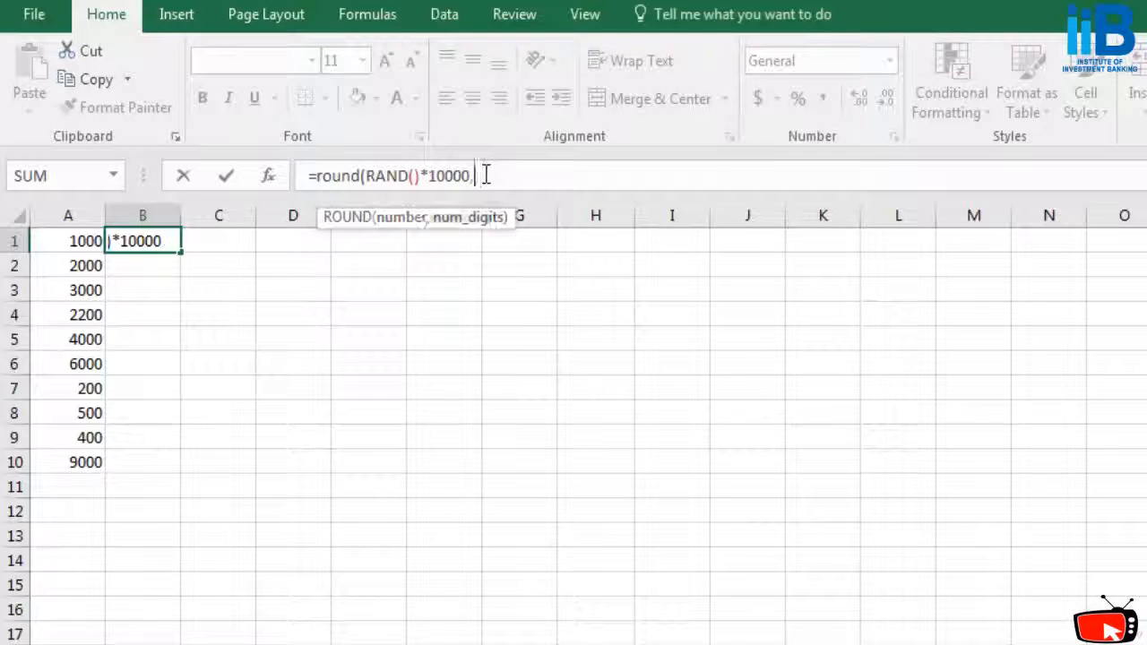
pyautogui.write('0)')
pyautogui.press('Return')
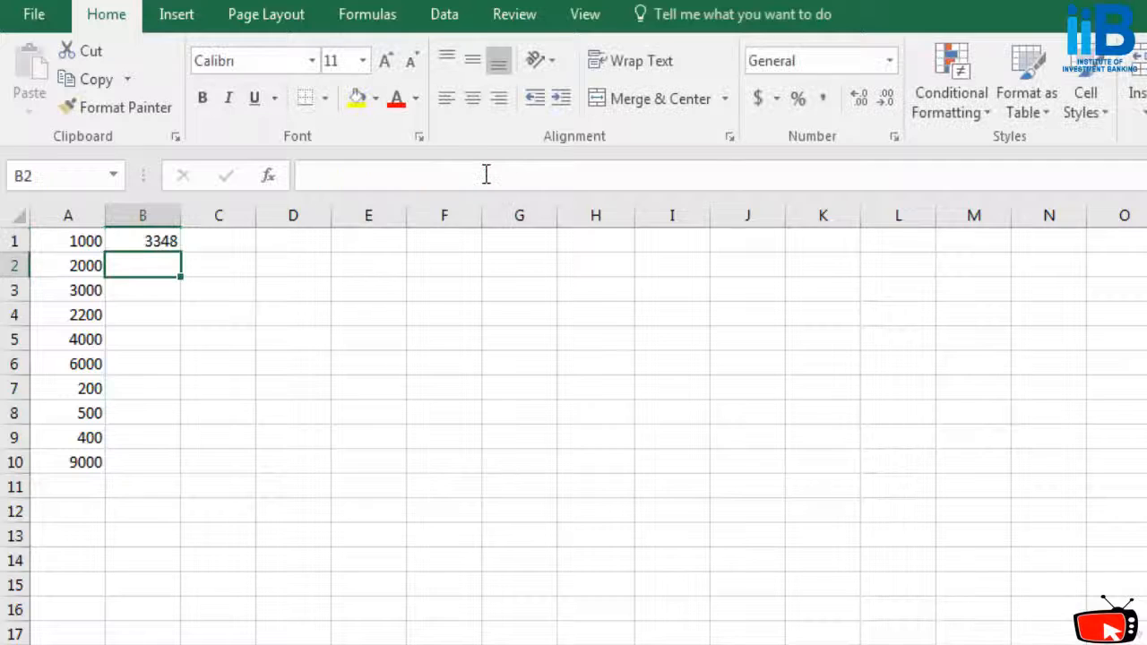
pyautogui.click(170, 244)
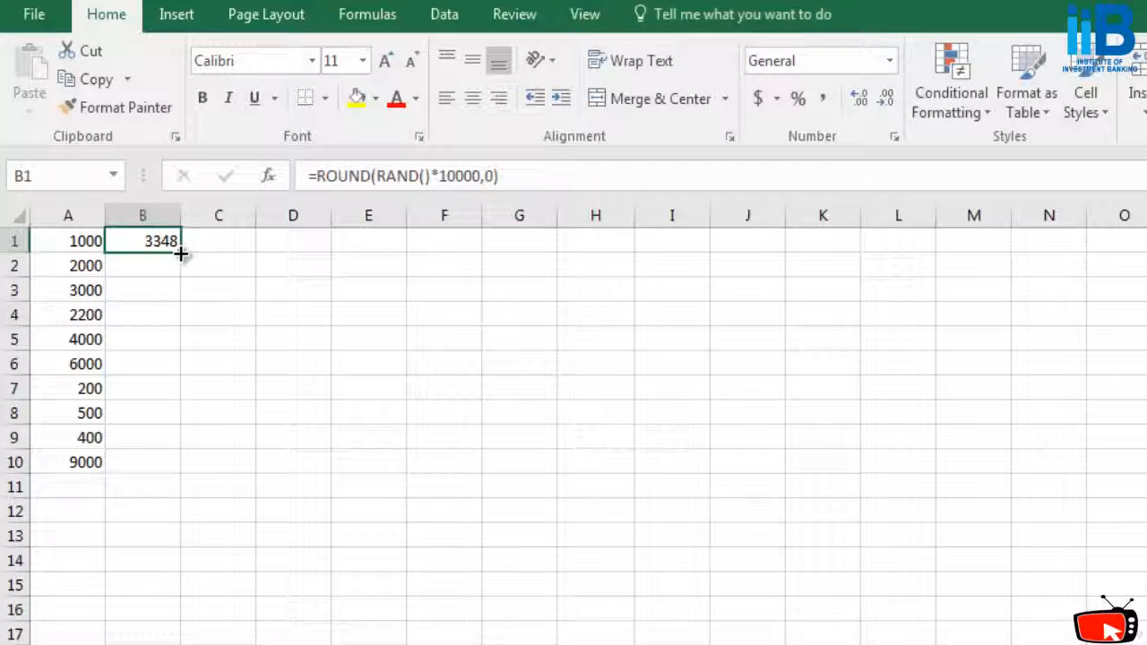
pyautogui.moveTo(180, 252); pyautogui.dragTo(179, 466)
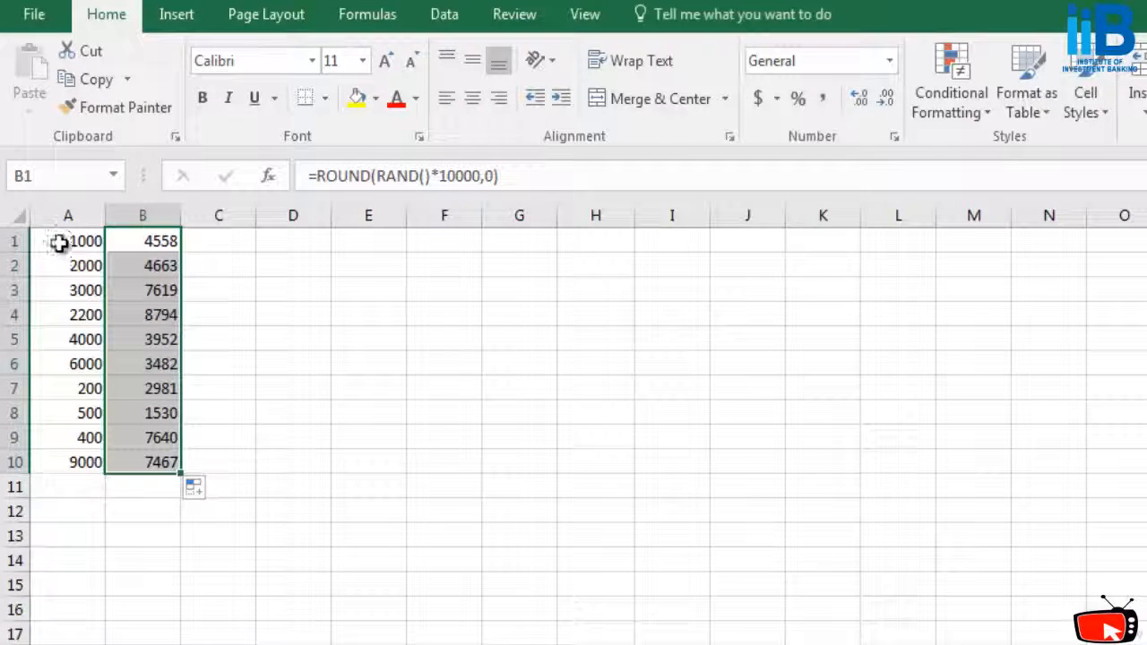
pyautogui.moveTo(67, 235); pyautogui.dragTo(90, 463)
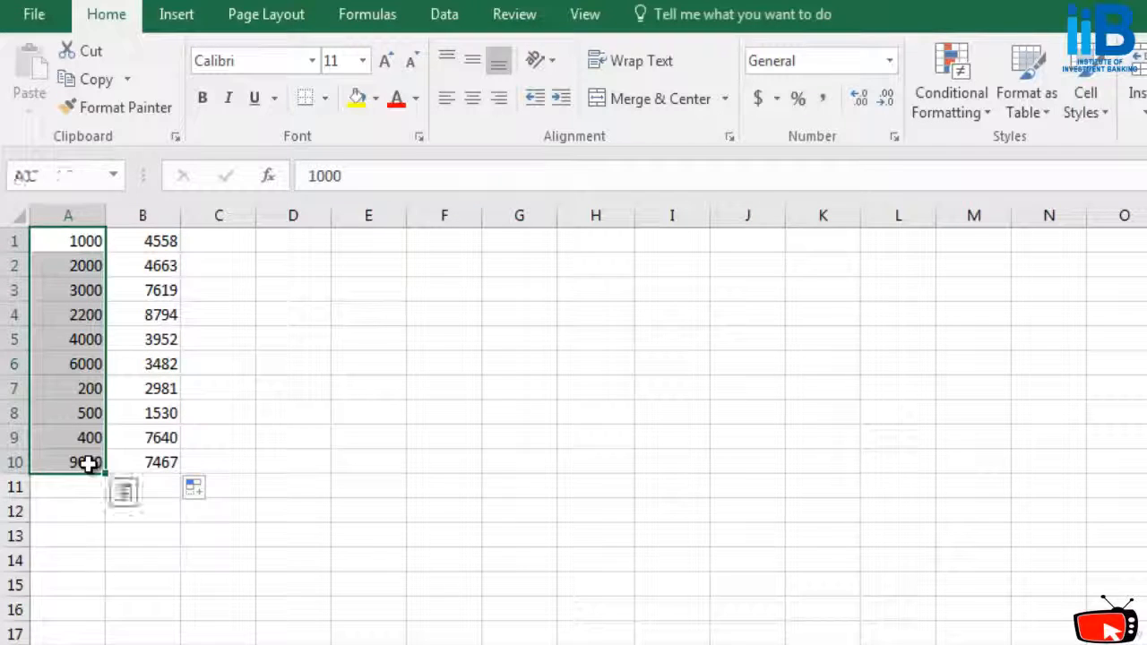
pyautogui.click(280, 252)
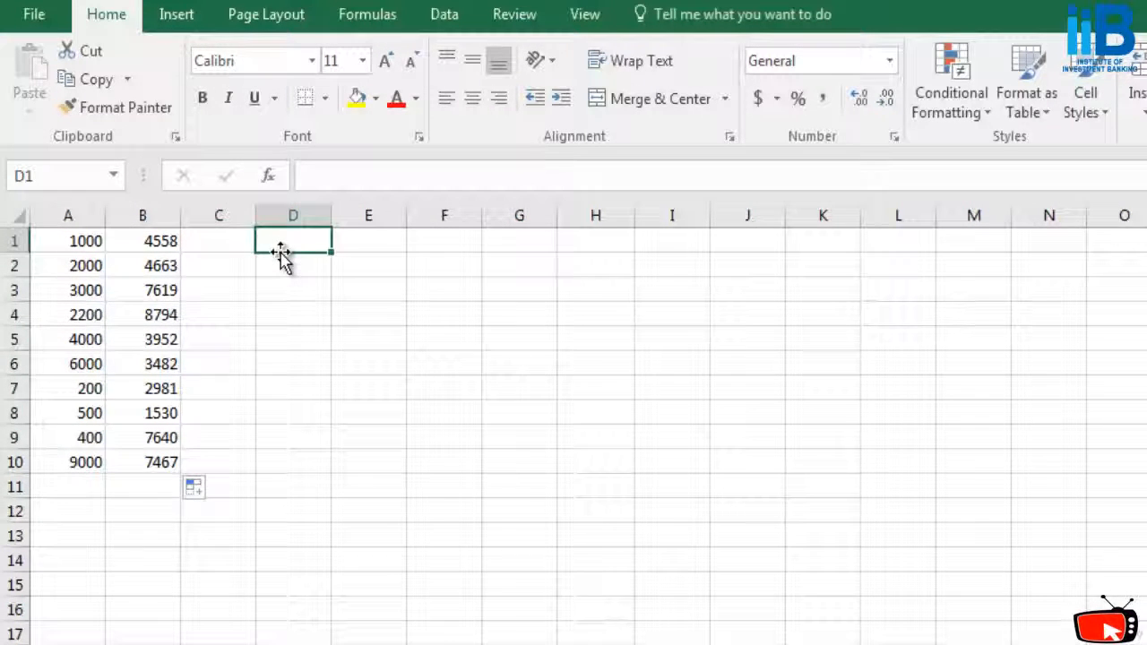
pyautogui.click(169, 249)
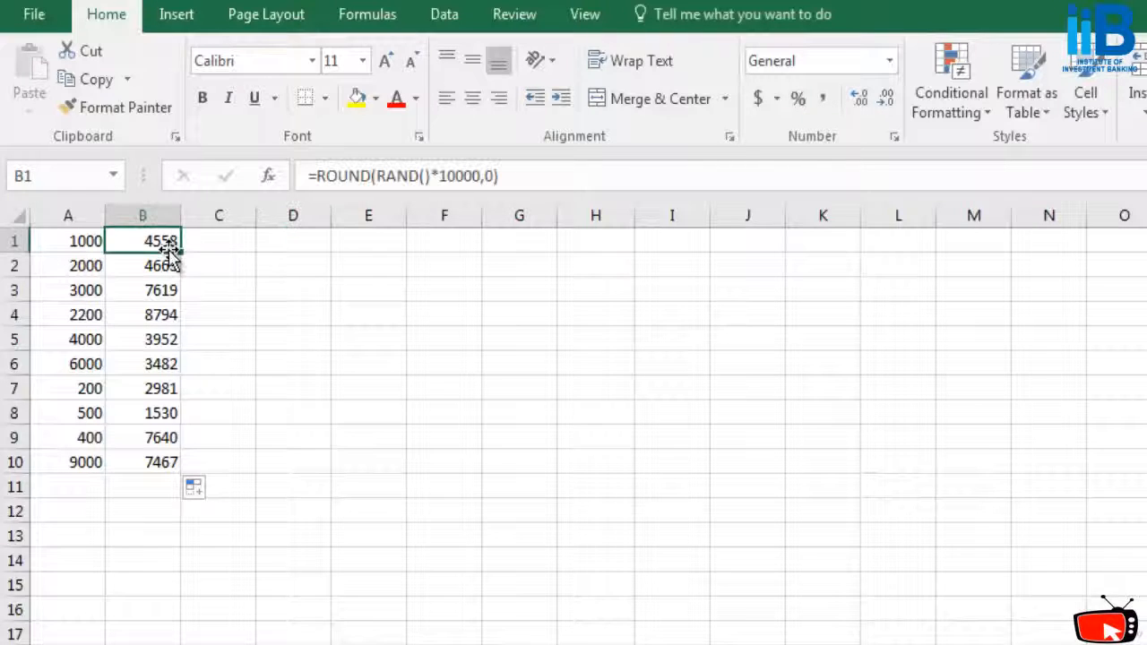
pyautogui.click(139, 342)
# Copy the random numbers in B1:B10 and paste them into D1:D10 as values only.
pyautogui.moveTo(146, 235); pyautogui.dragTo(167, 463)
pyautogui.hotkey('ctrl', 'c')
pyautogui.moveTo(302, 242); pyautogui.dragTo(307, 462)
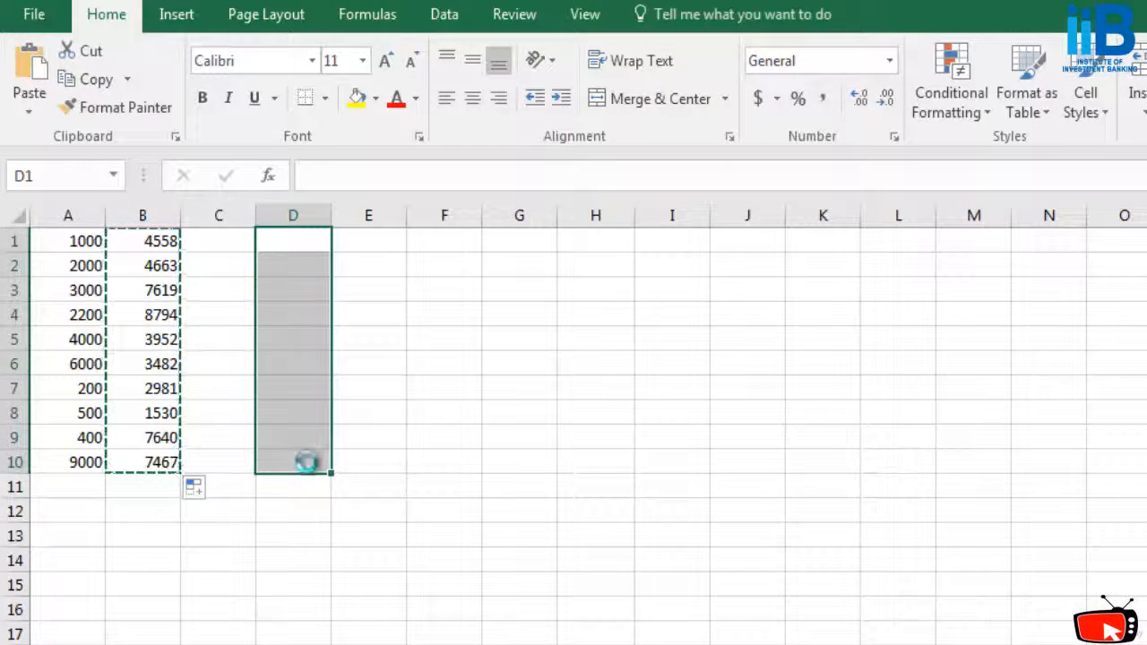
pyautogui.hotkey('ctrl', 'v')
pyautogui.click(307, 462)
pyautogui.click(394, 494)
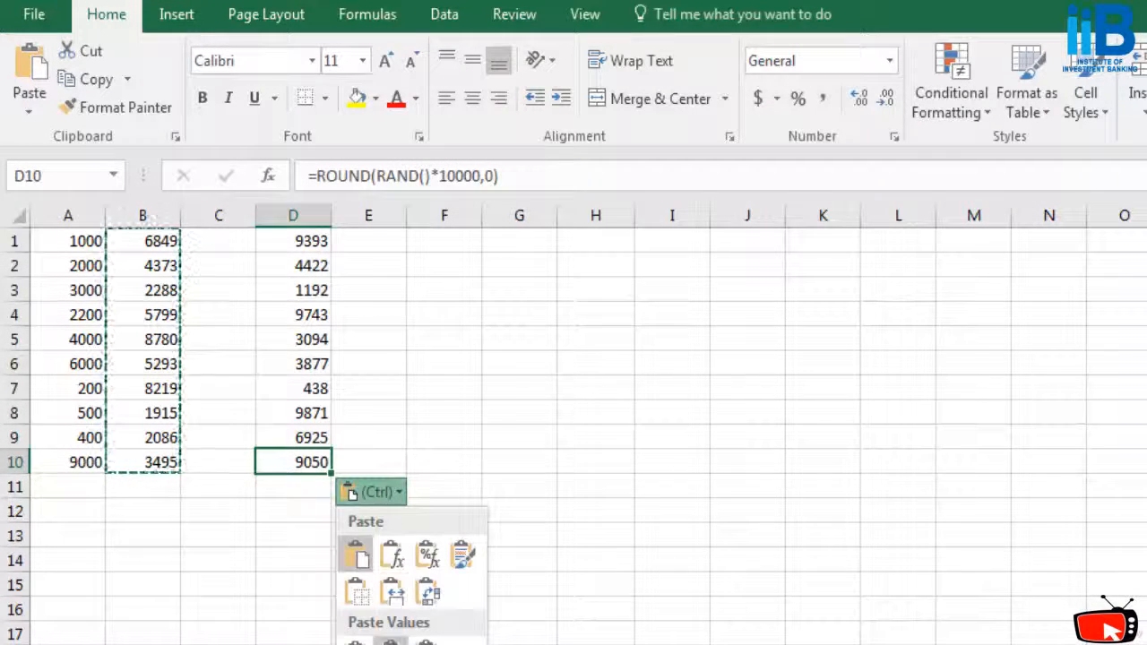
pyautogui.click(357, 640)
pyautogui.click(389, 380)
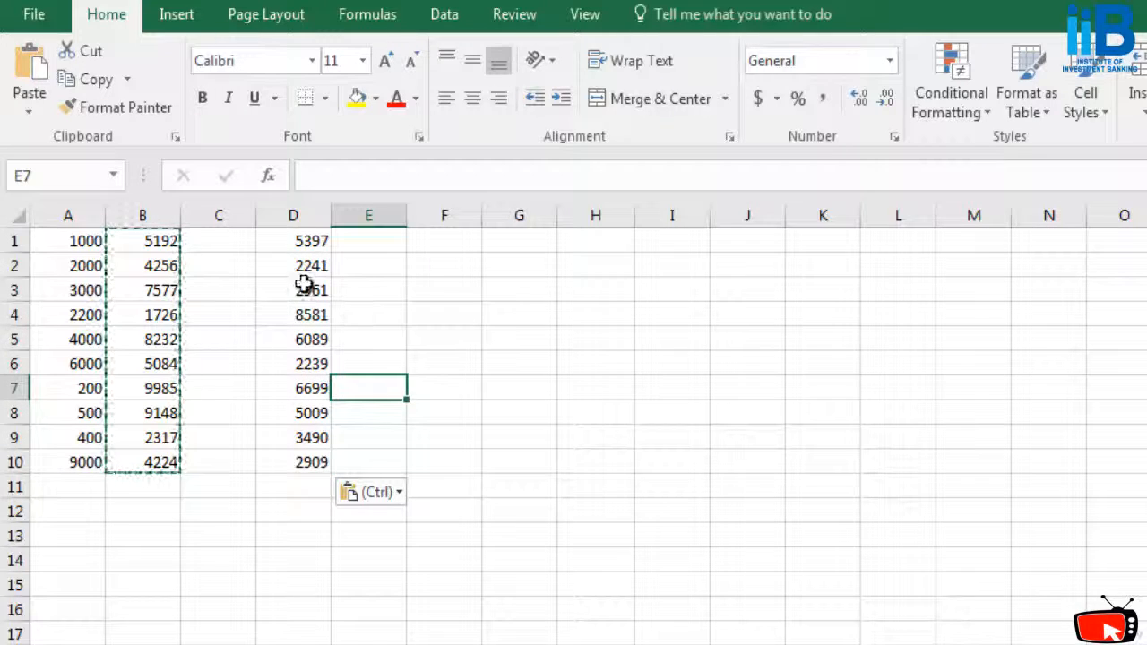
pyautogui.click(308, 266)
pyautogui.click(298, 215)
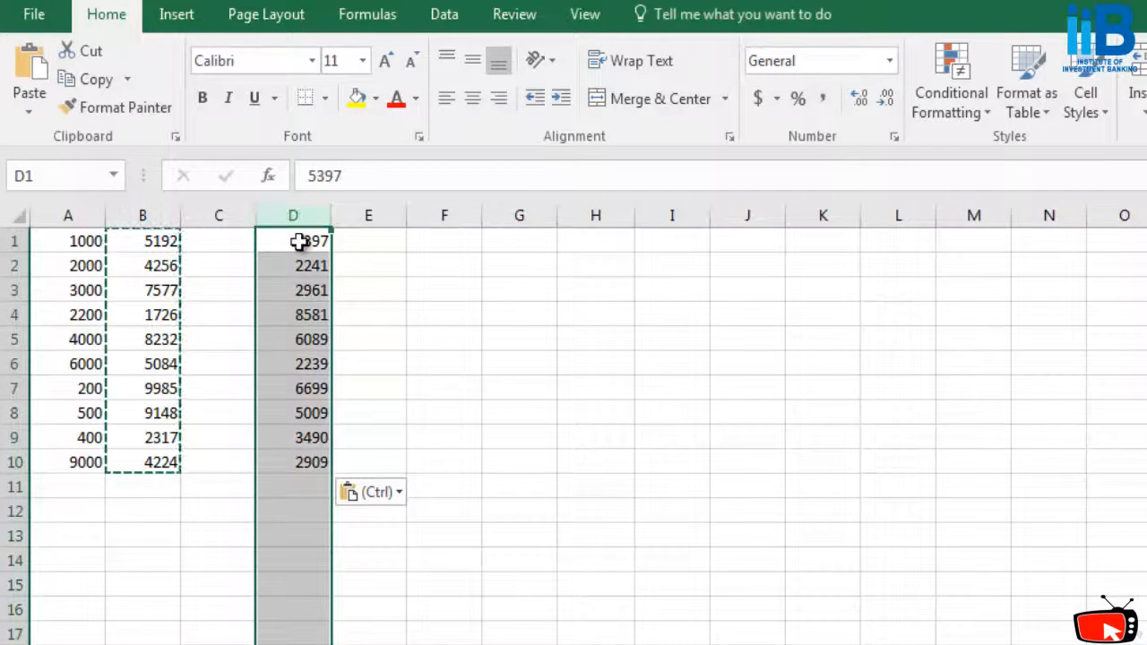
pyautogui.click(302, 242)
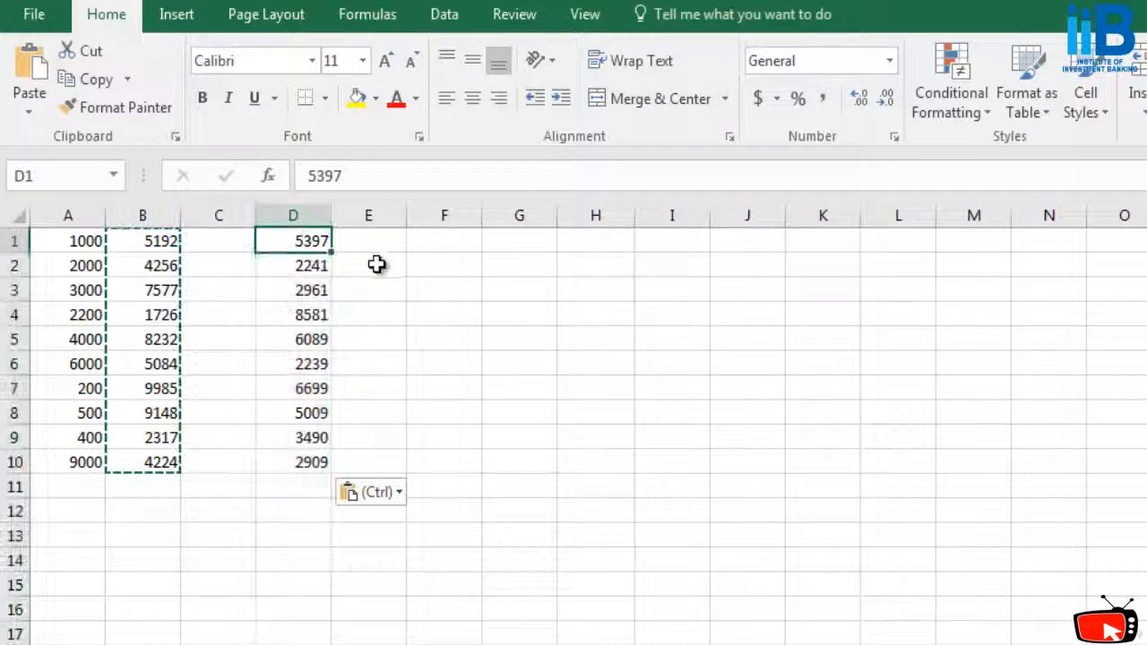
# Enter the formula =RANK(A1,$A$1:$A$10,0) in cell F1 to rank the first number in descending order.
pyautogui.click(442, 247)
pyautogui.write('=rank(')
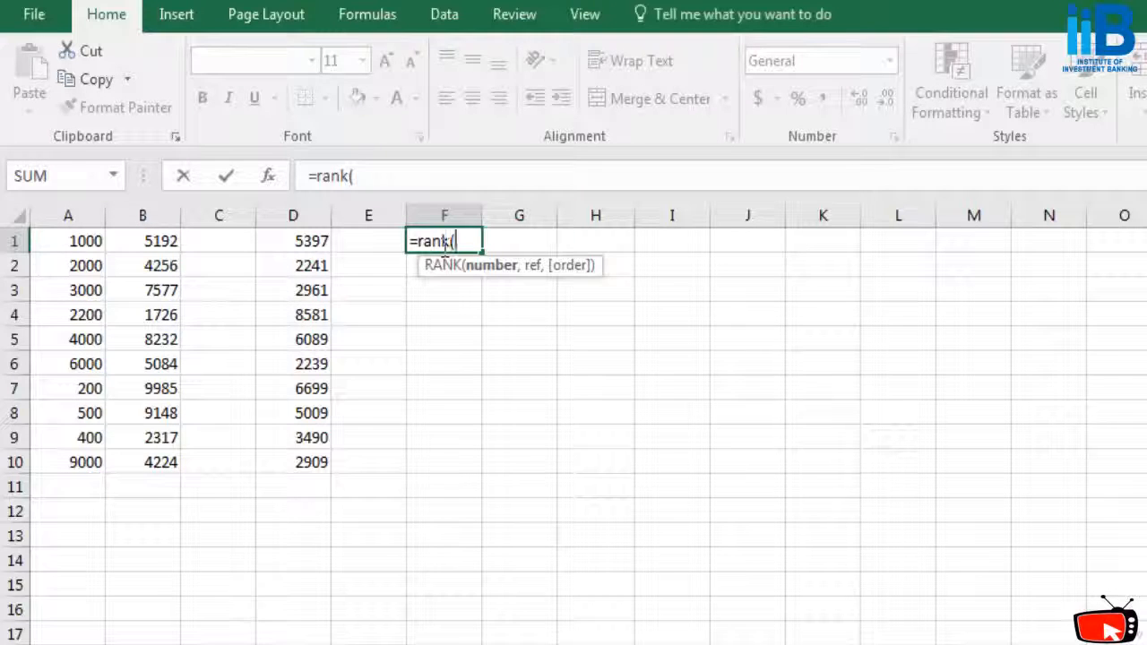
pyautogui.write('A1,')
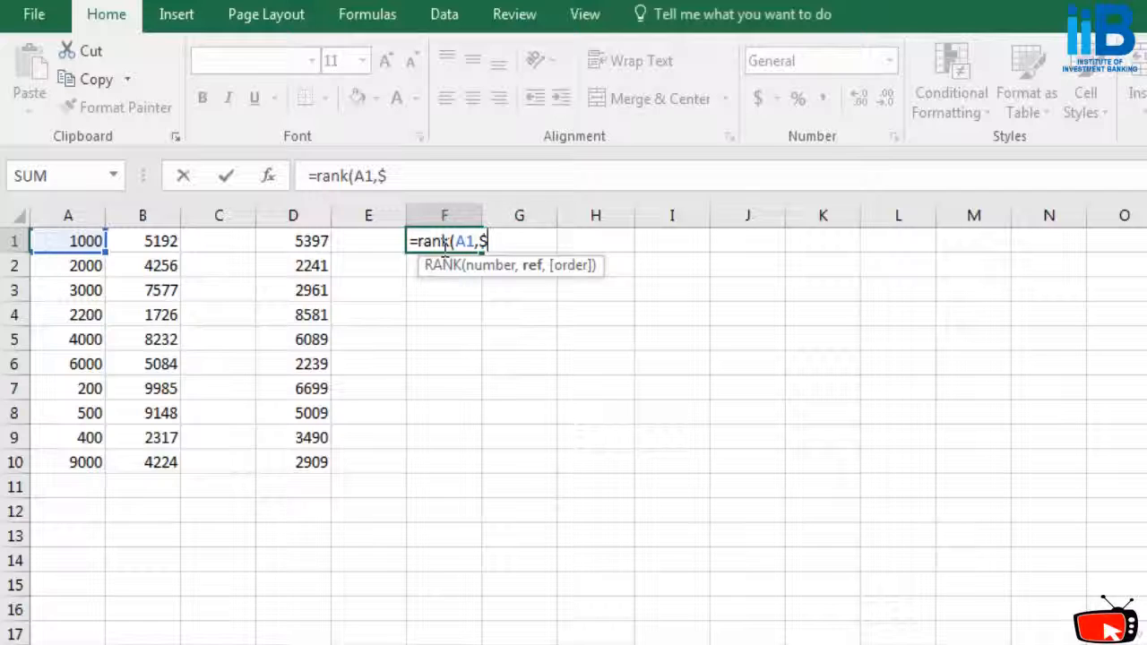
pyautogui.write('$A$')
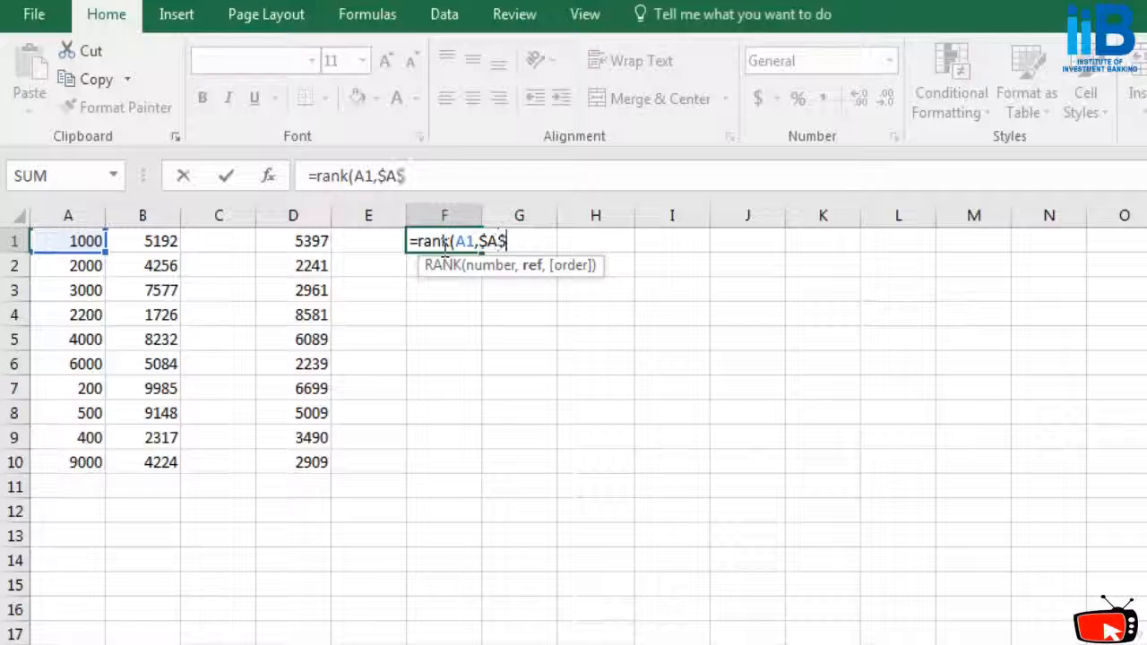
pyautogui.write('1:$A')
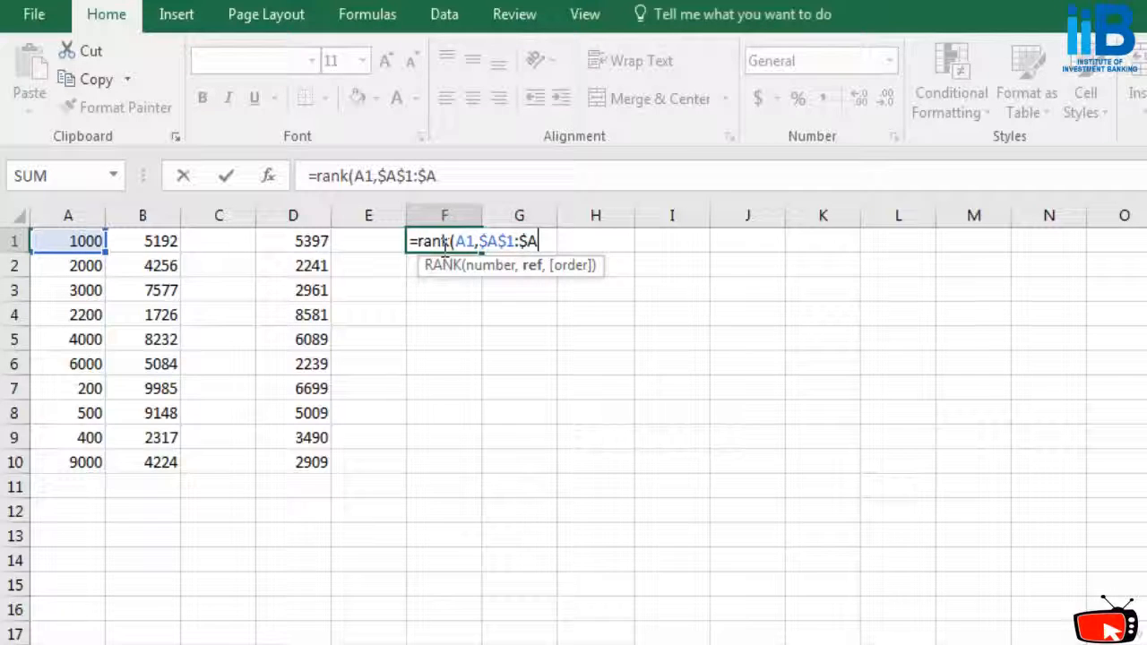
pyautogui.write('$10')
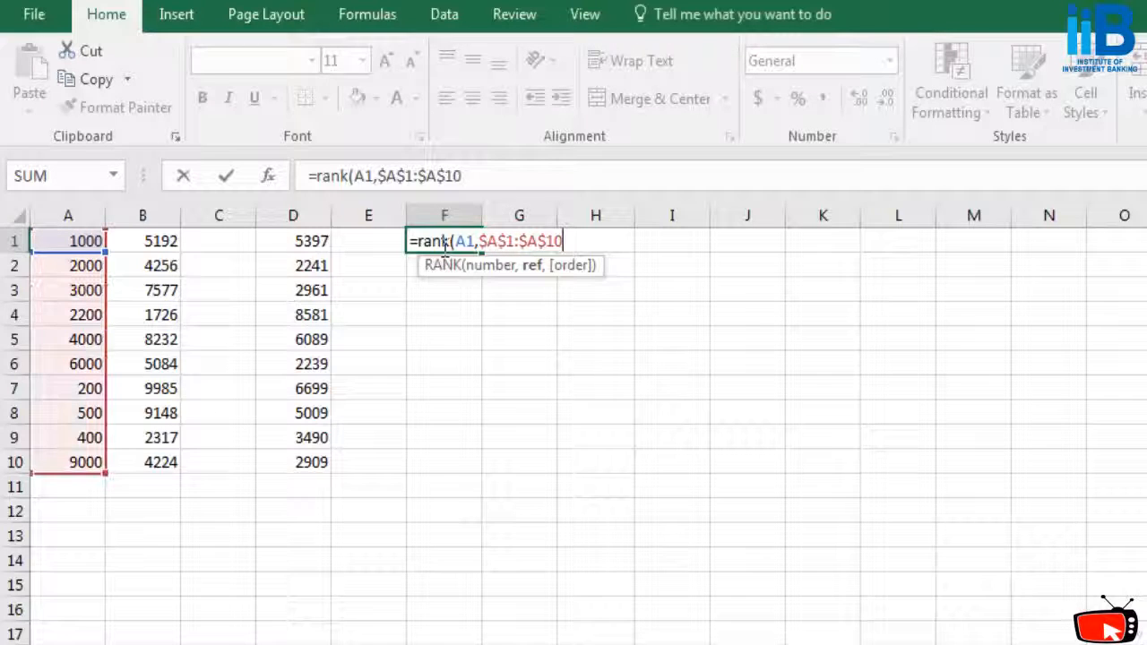
pyautogui.write(',0')
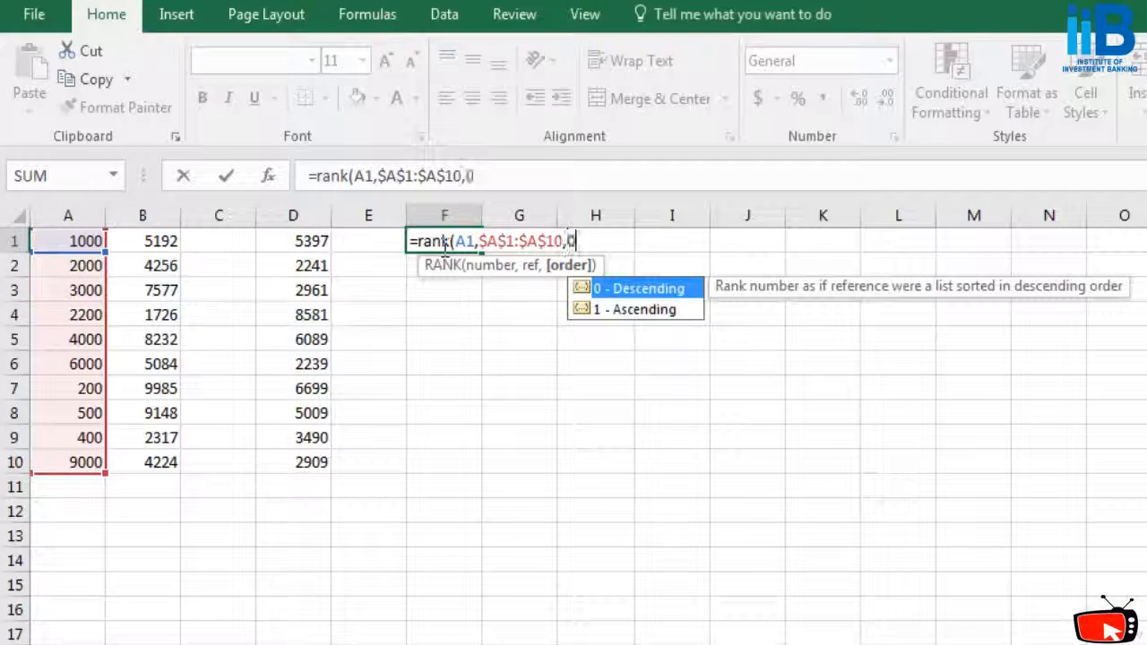
pyautogui.write(')')
pyautogui.press('Return')
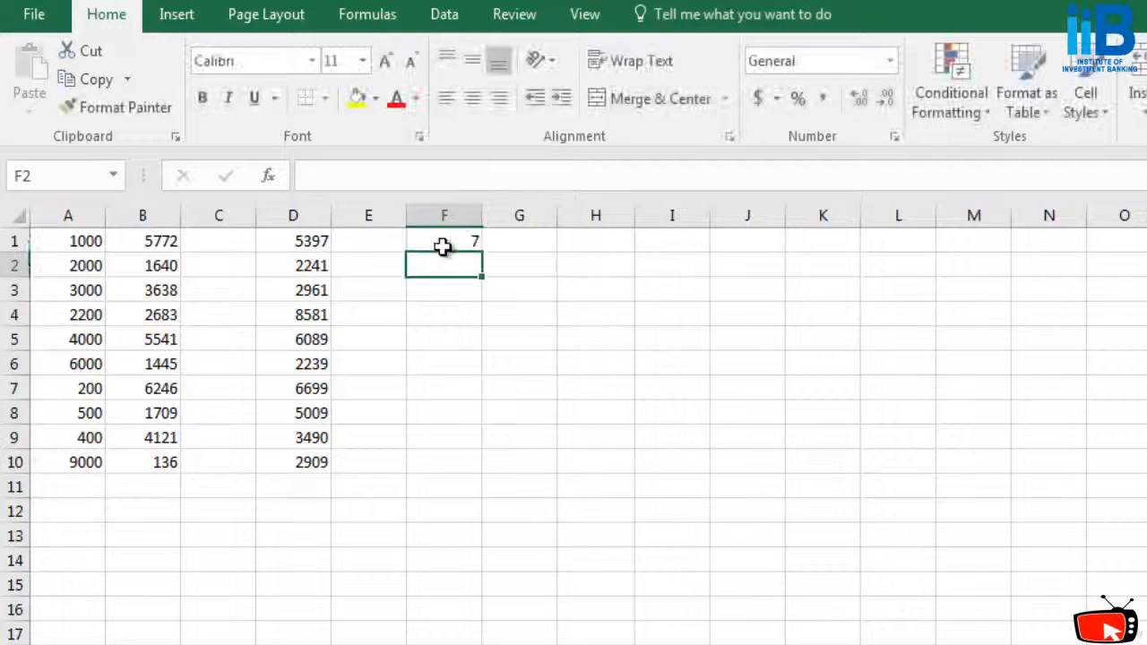
# Fill the F1 descending rank formula down through F10 and check the formulas in the filled cells.
pyautogui.click(443, 247)
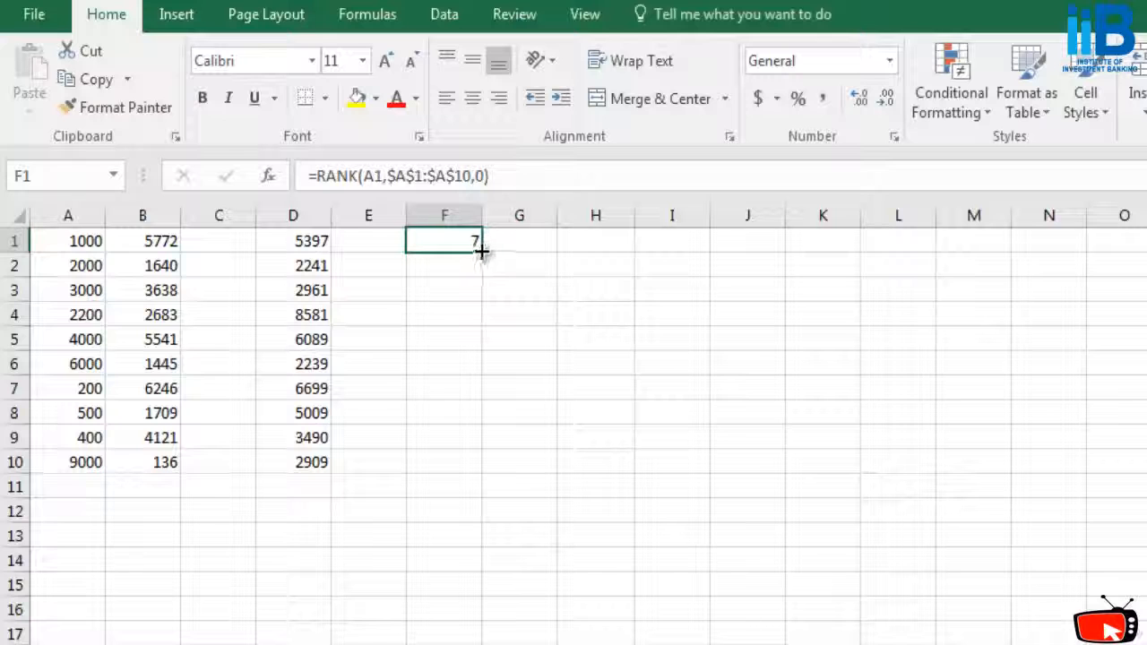
pyautogui.moveTo(481, 256); pyautogui.dragTo(470, 466)
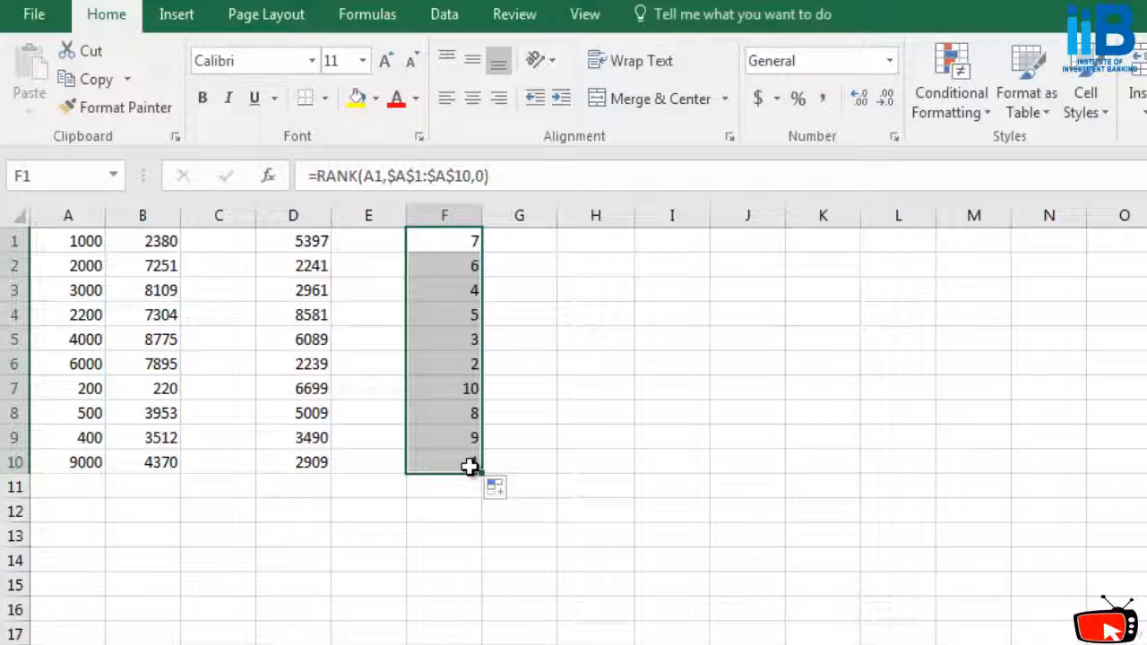
pyautogui.click(601, 442)
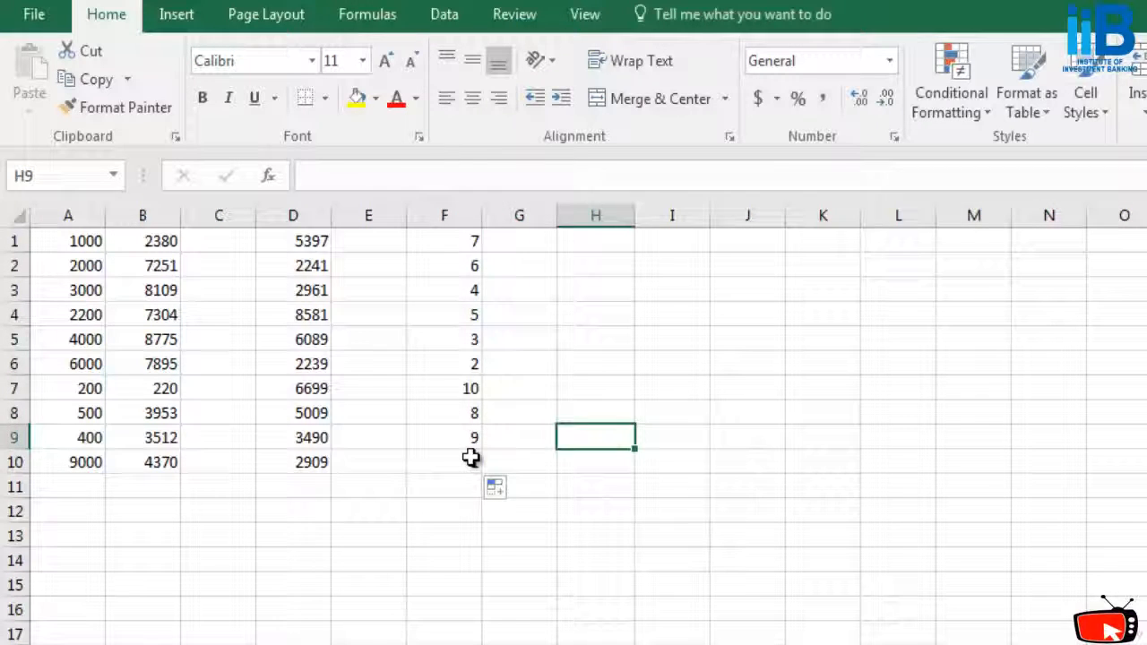
pyautogui.click(472, 458)
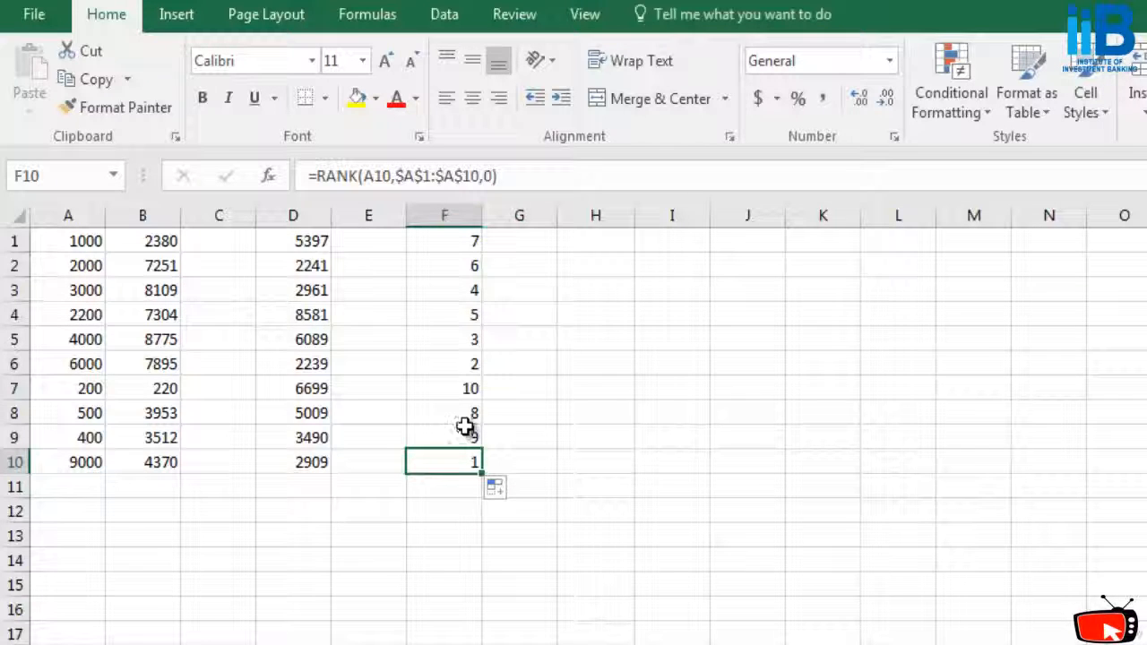
pyautogui.click(461, 261)
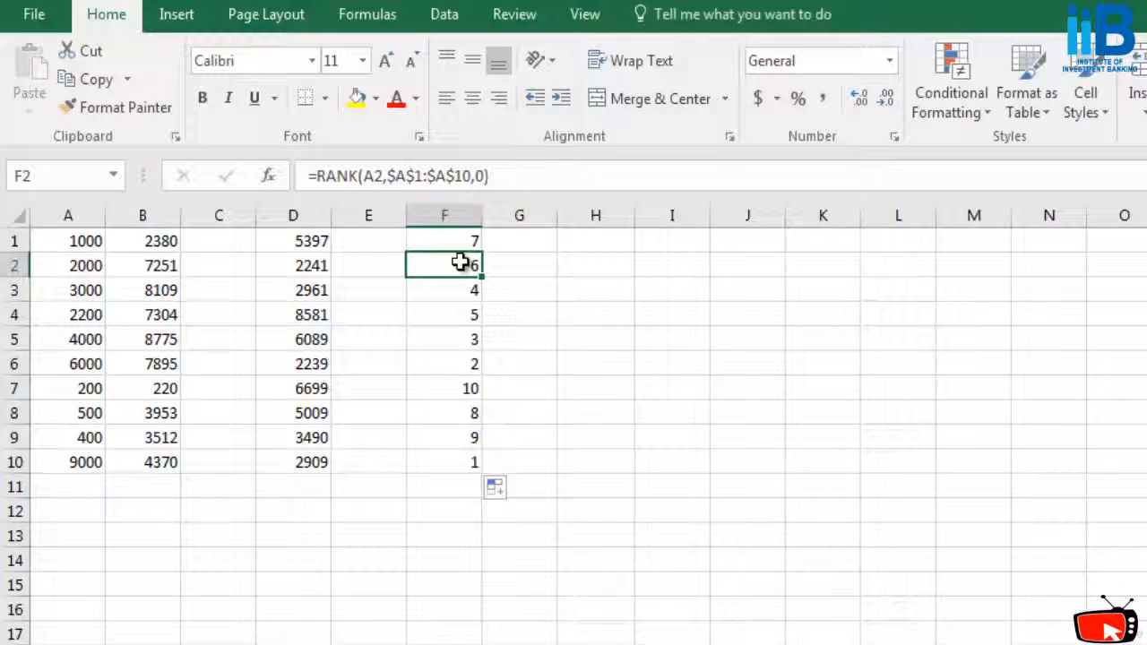
pyautogui.click(458, 282)
pyautogui.click(460, 310)
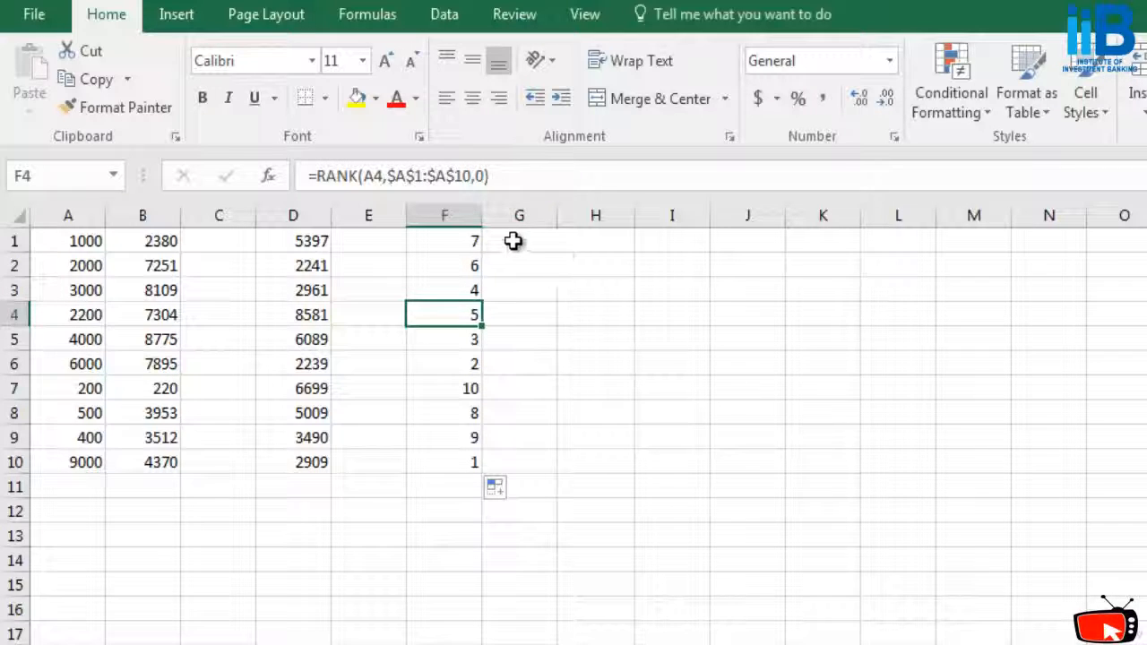
# Enter the formula =RANK(A1,$A$1:$A$10,1) in cell G1 to rank the first number in ascending order.
pyautogui.click(516, 240)
pyautogui.write('=rank(A')
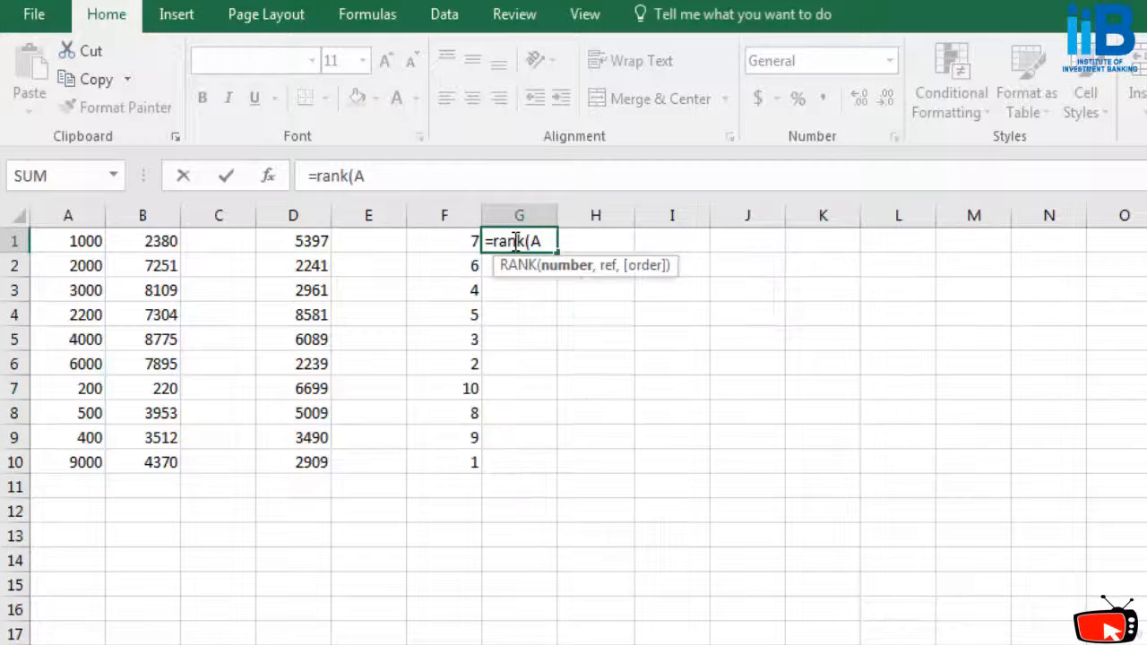
pyautogui.write('!,')
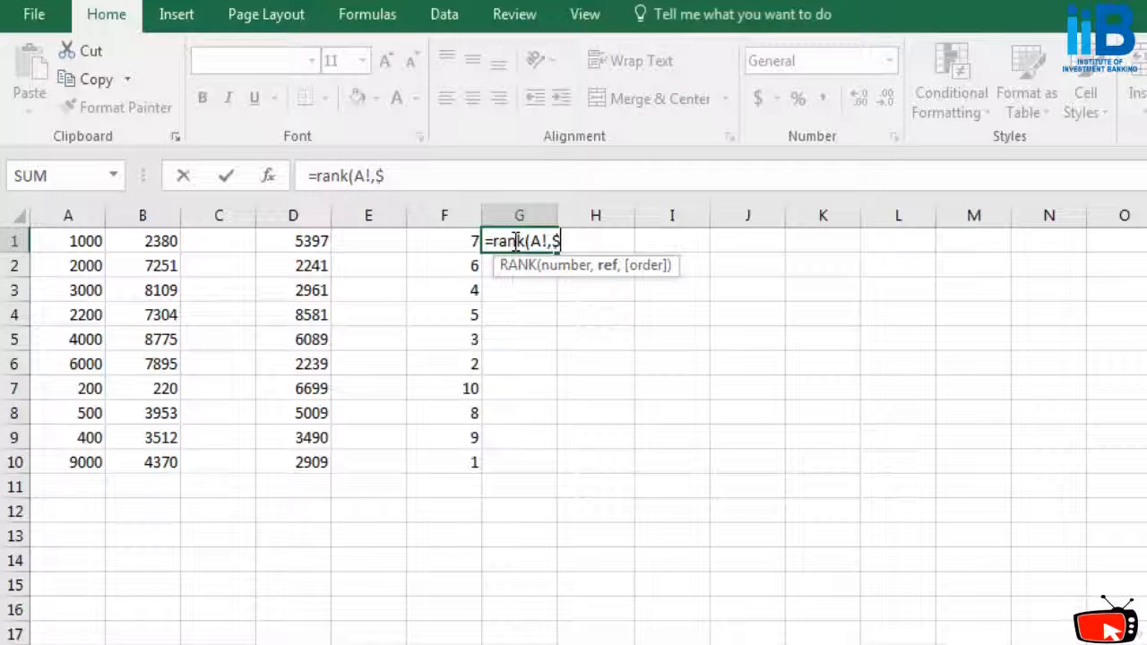
pyautogui.write('$A$')
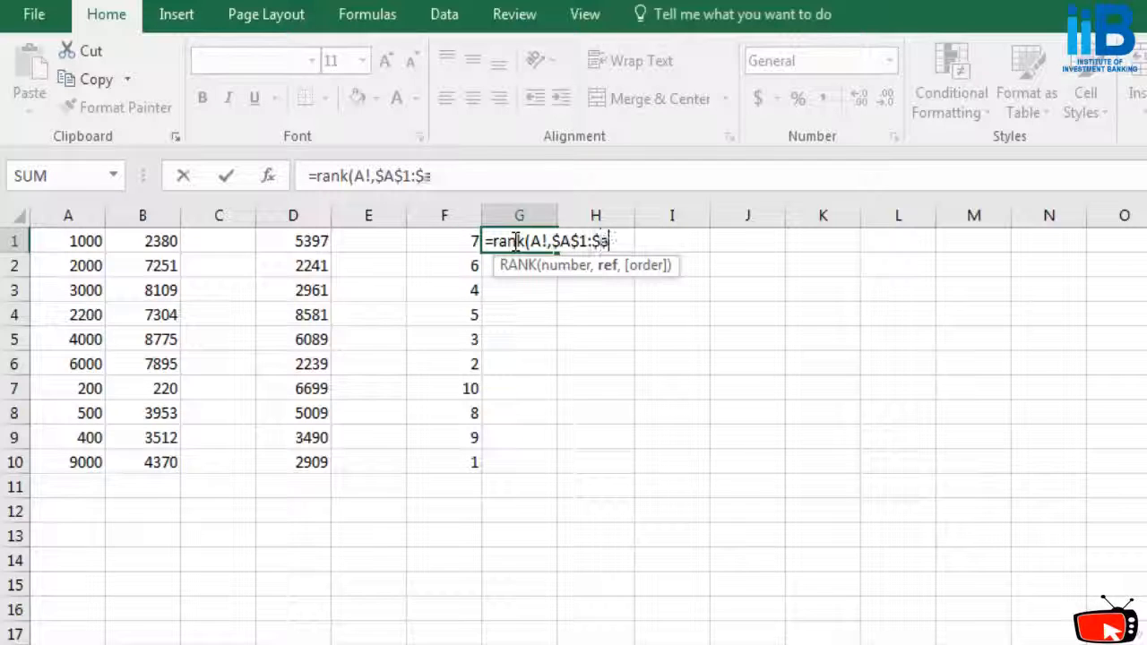
pyautogui.write('1:$A$10,1')
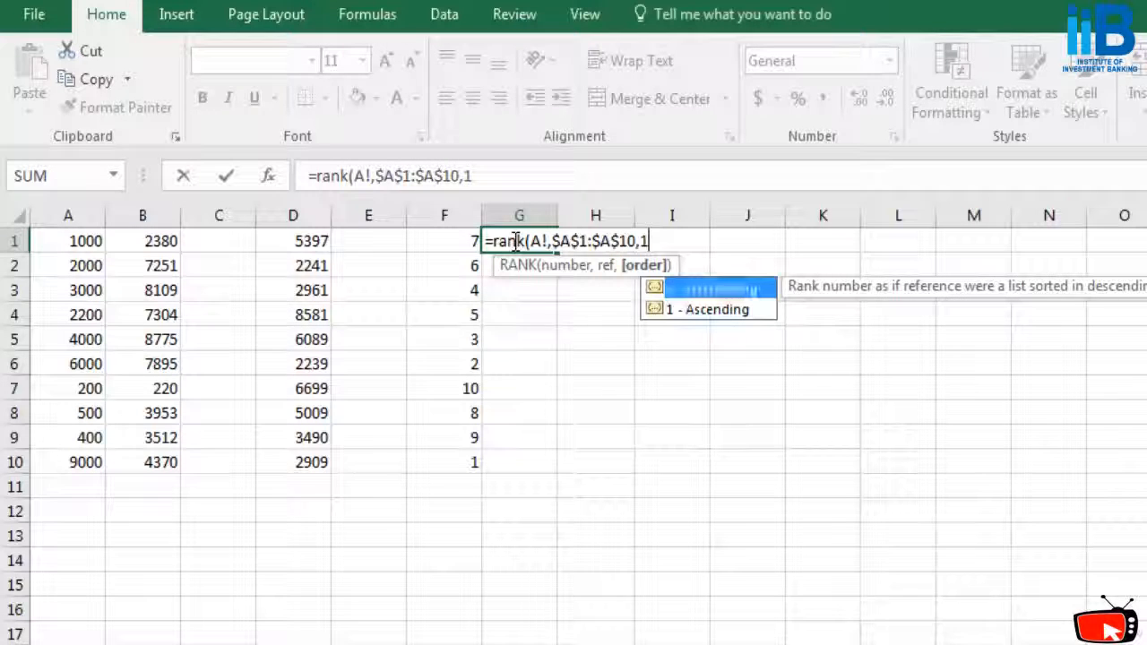
pyautogui.write(')')
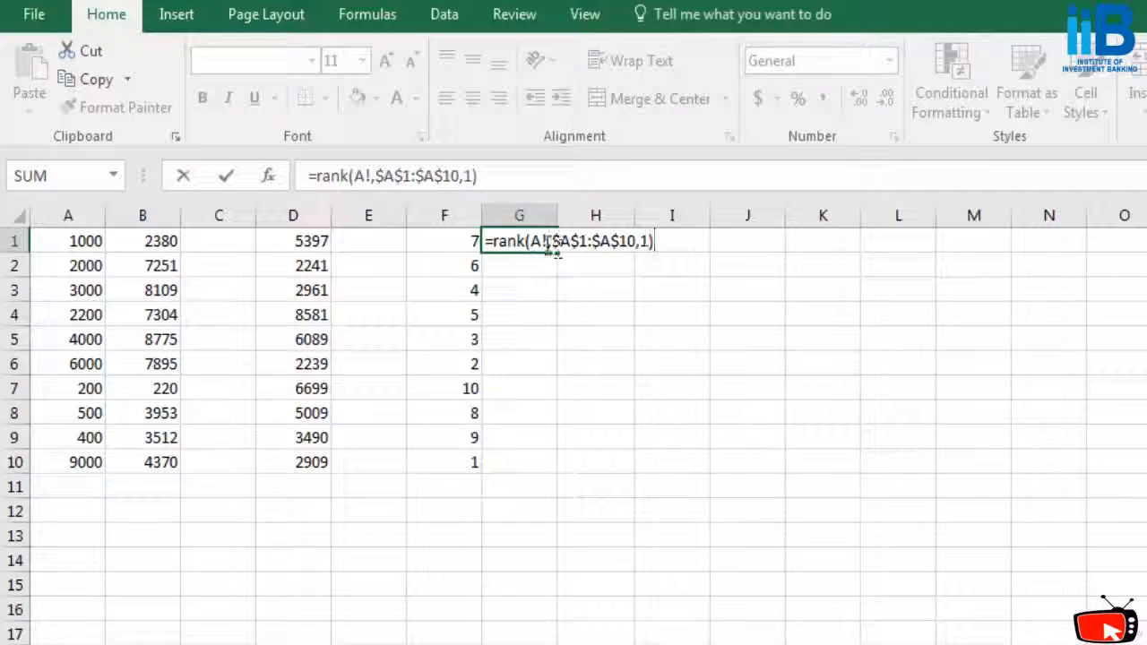
pyautogui.click(547, 241)
pyautogui.press('BackSpace')
pyautogui.write('1')
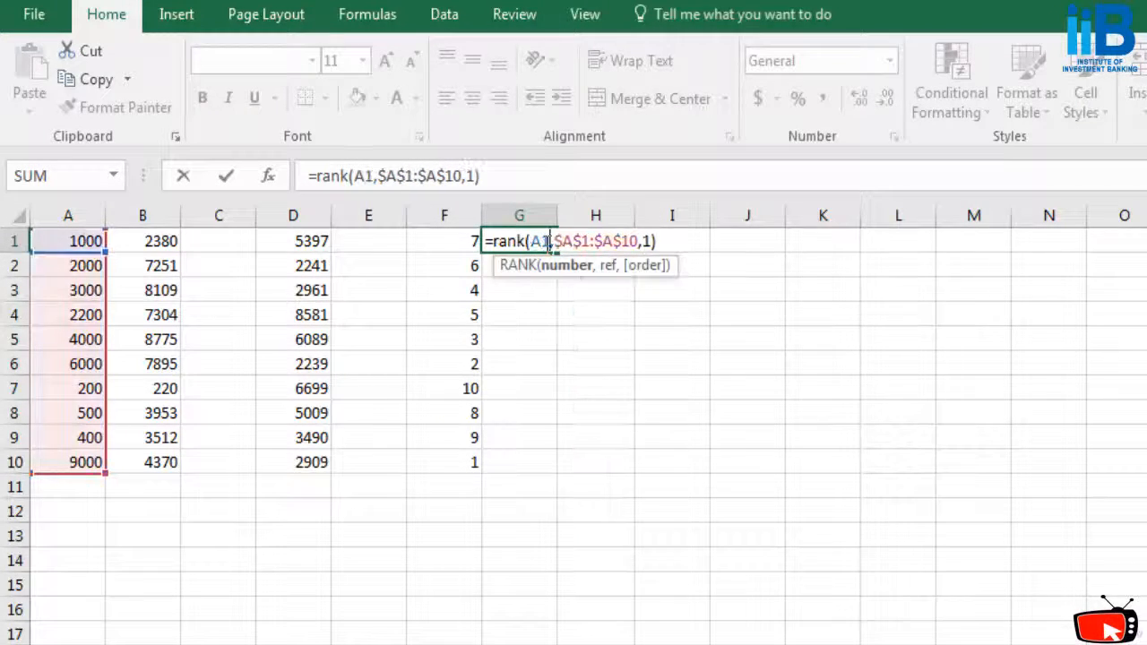
pyautogui.press('Return')
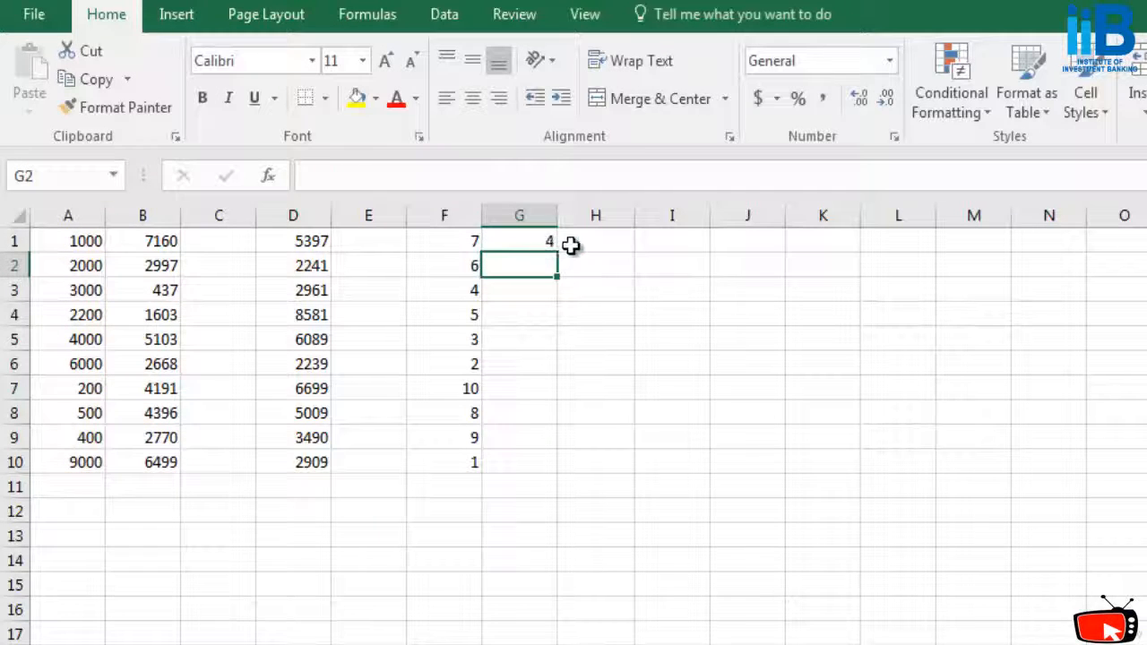
# Fill the G1 ascending rank formula down through G10 and inspect the formulas in the filled cells.
pyautogui.click(541, 240)
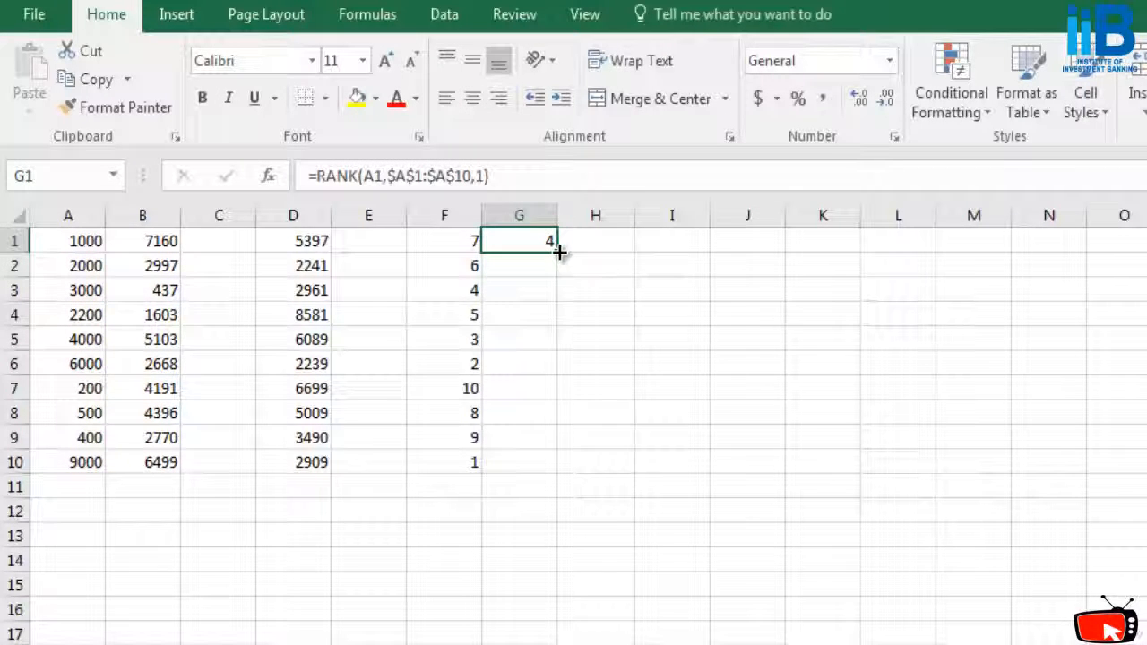
pyautogui.moveTo(558, 253); pyautogui.dragTo(556, 472)
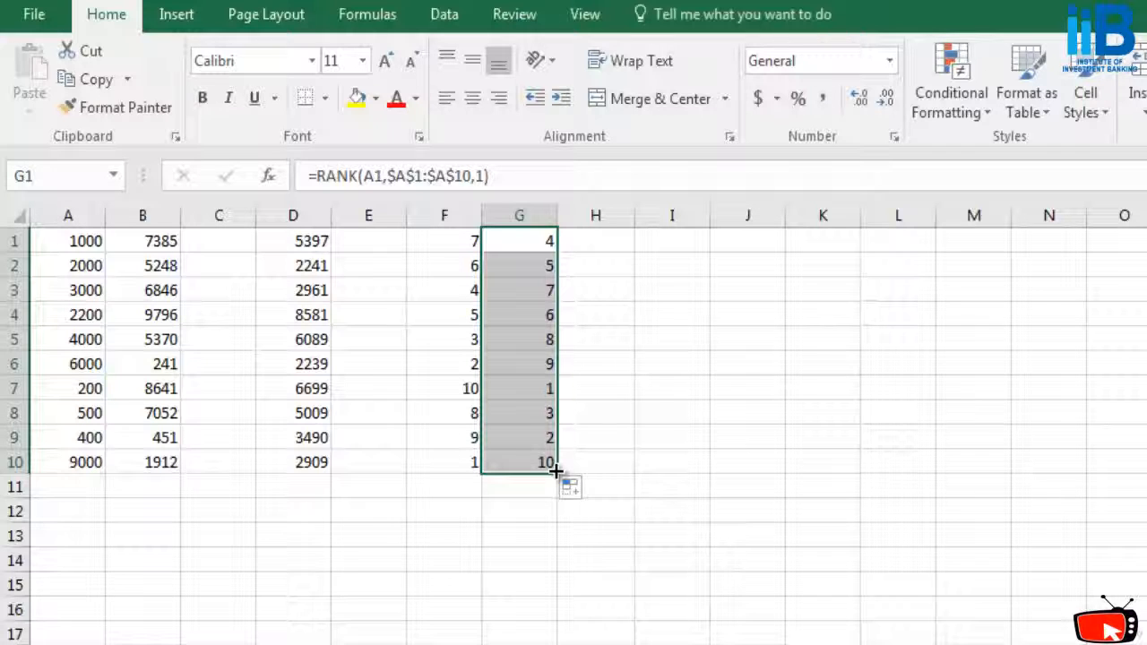
pyautogui.click(664, 285)
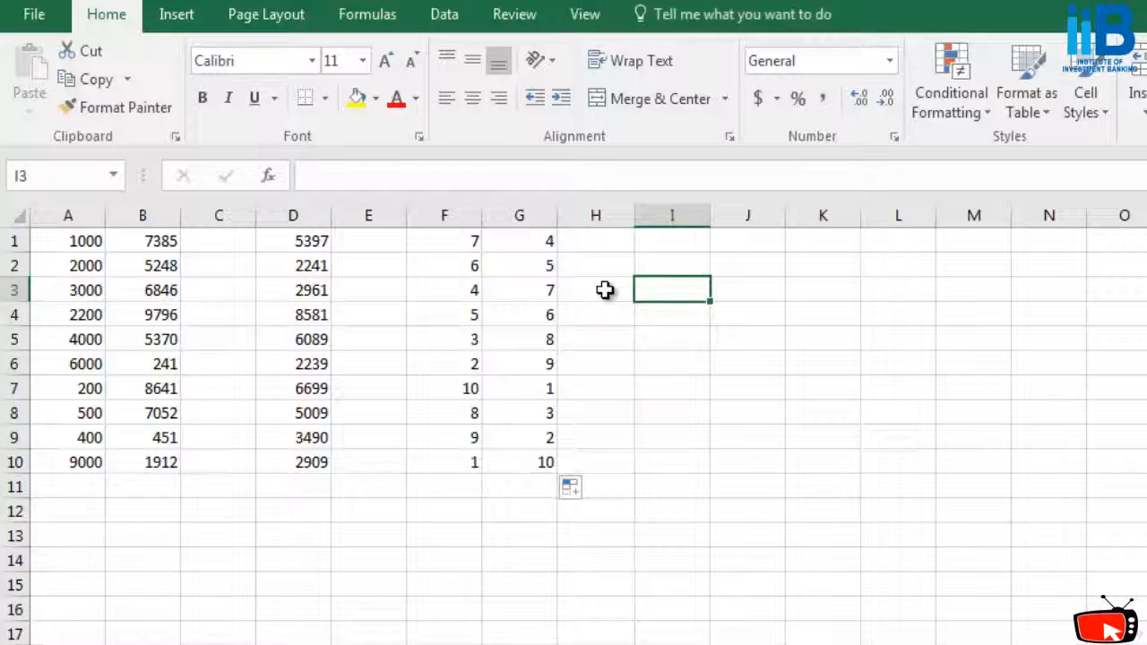
pyautogui.click(512, 262)
pyautogui.click(520, 314)
pyautogui.doubleClick(520, 314)
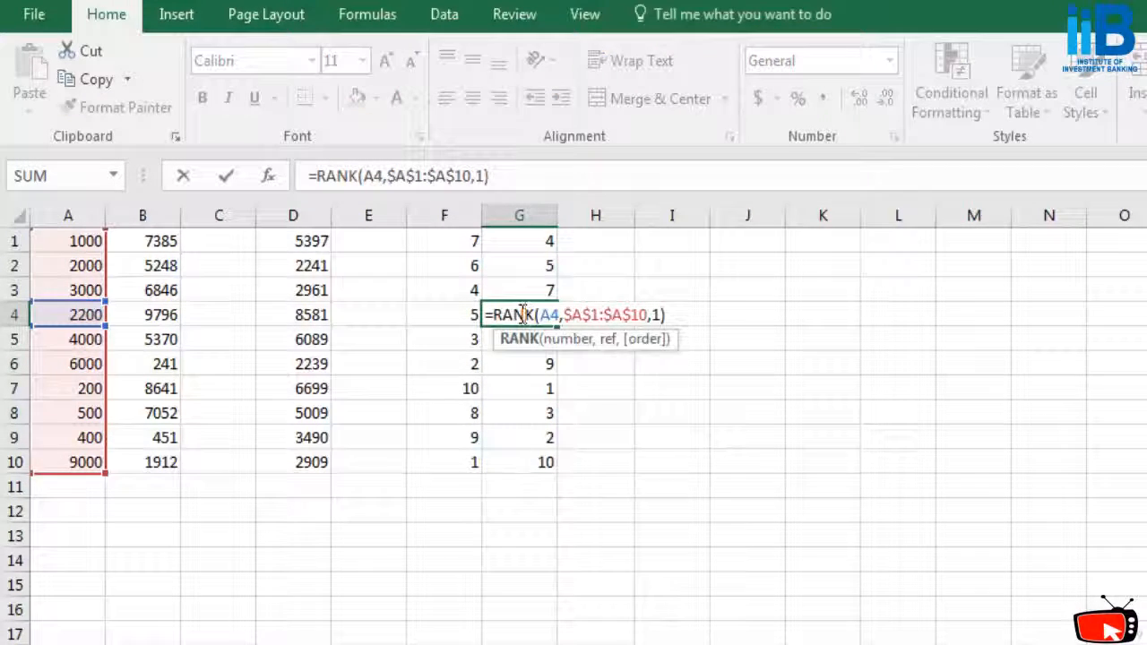
pyautogui.click(538, 388)
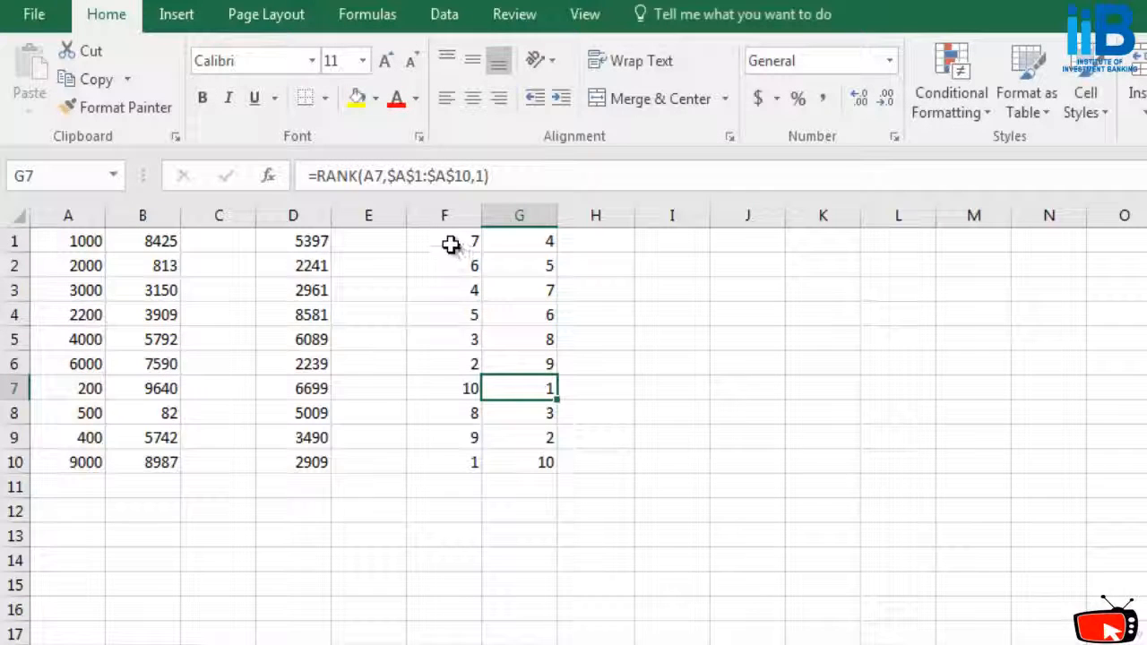
# Clear both columns of rank formulas in F1:G10.
pyautogui.moveTo(451, 243); pyautogui.dragTo(542, 454)
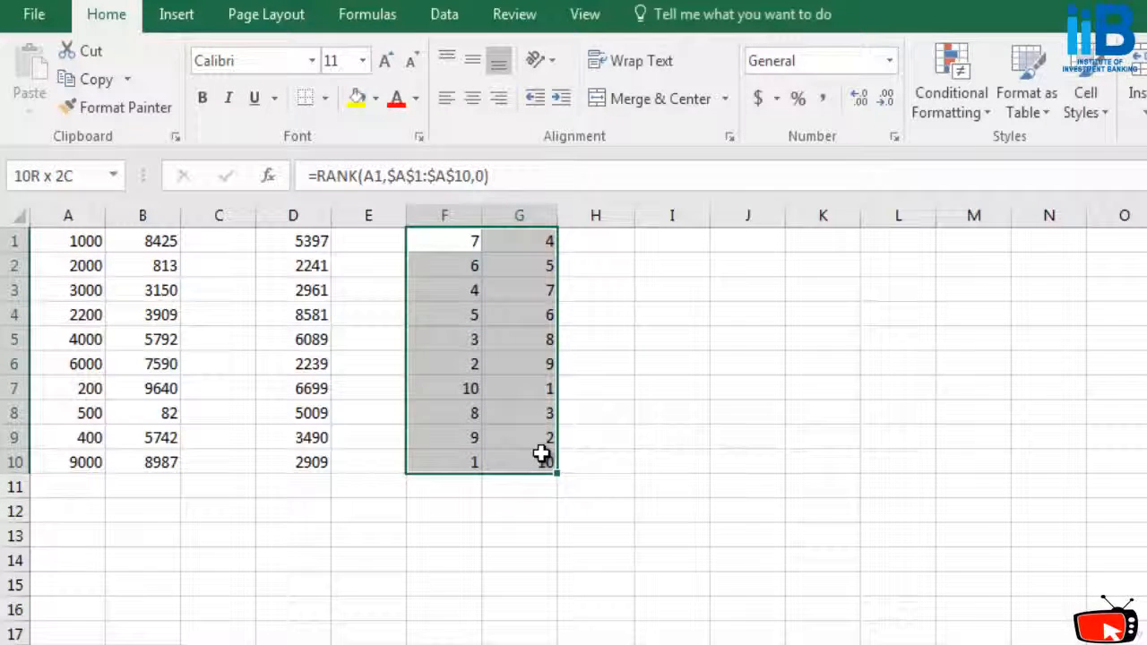
pyautogui.press('Delete')
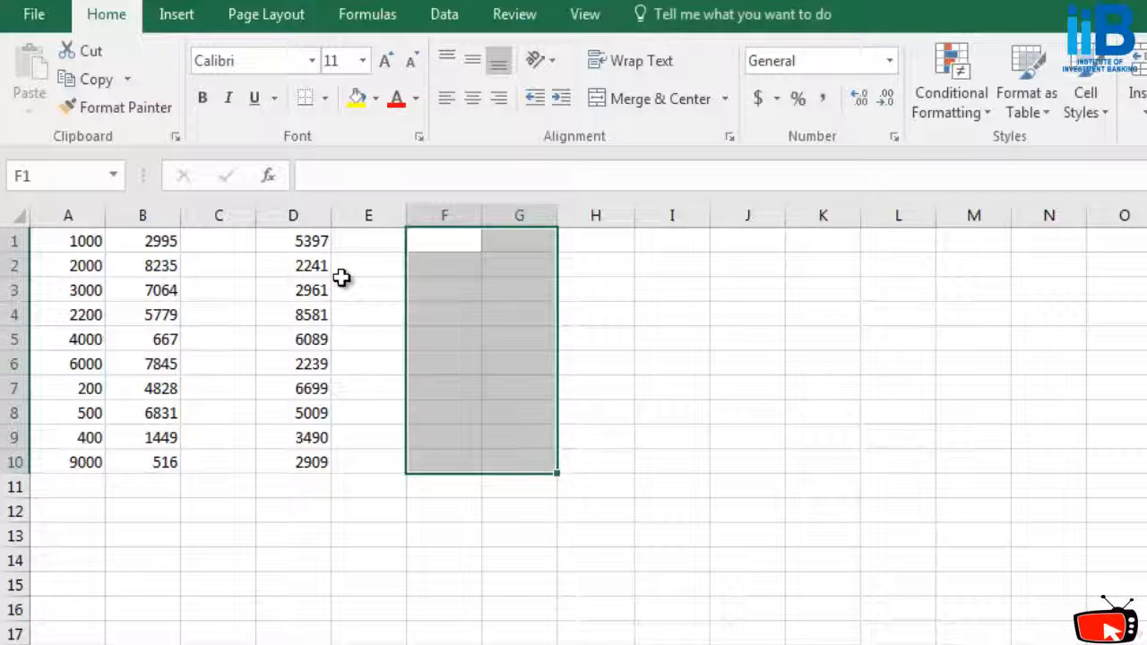
pyautogui.click(341, 346)
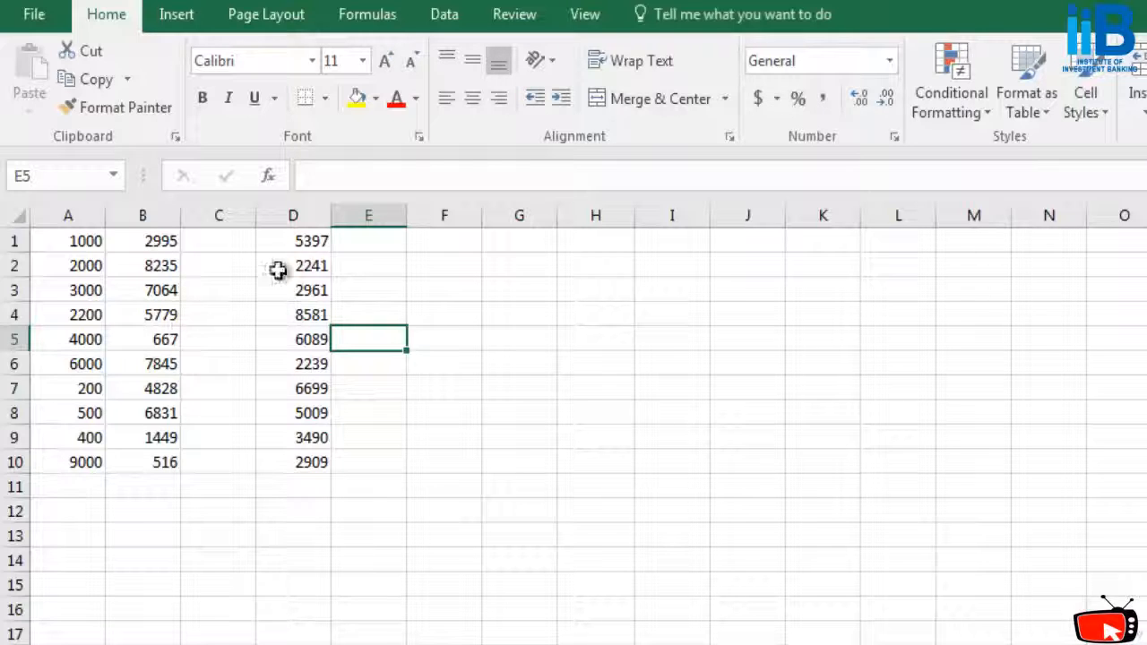
# Enter the formula =RANK(D1,$D$1:$D$10,0) in cell F1 to rank the first frozen random number in descending order.
pyautogui.click(443, 241)
pyautogui.write('=rank(')
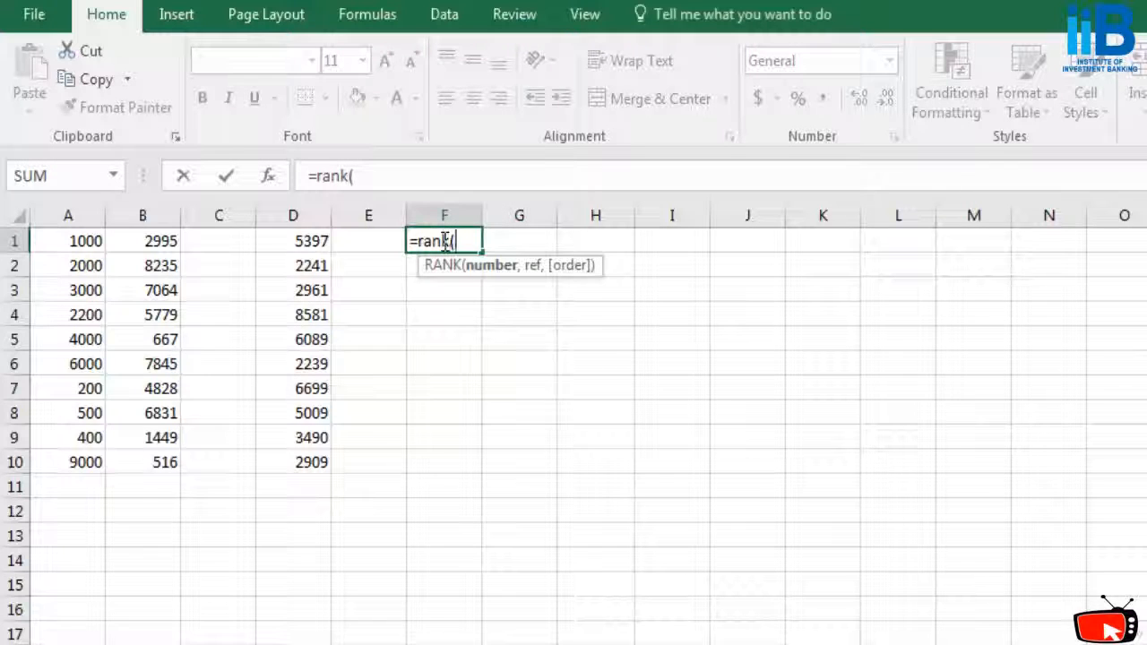
pyautogui.write('D1,')
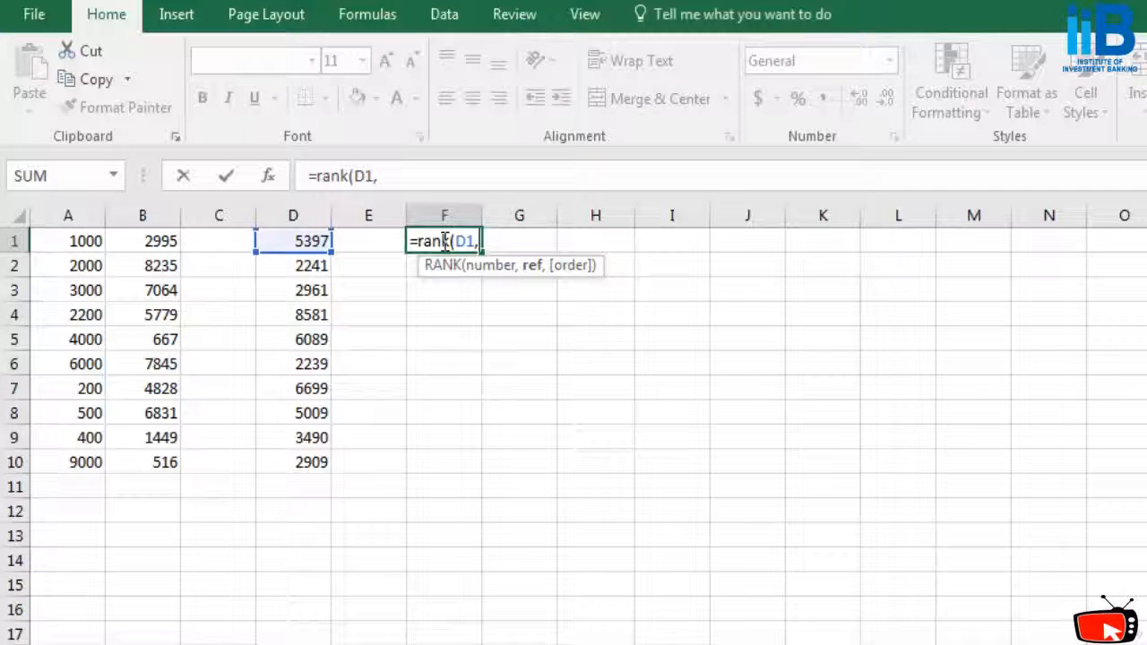
pyautogui.write('$D')
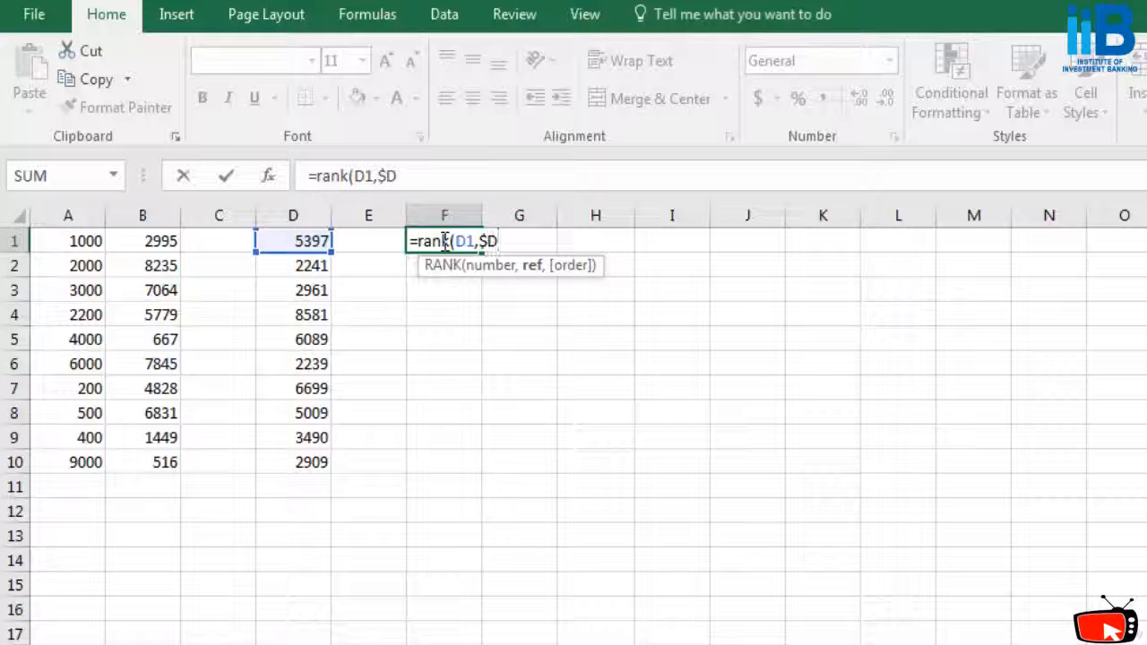
pyautogui.write('$1')
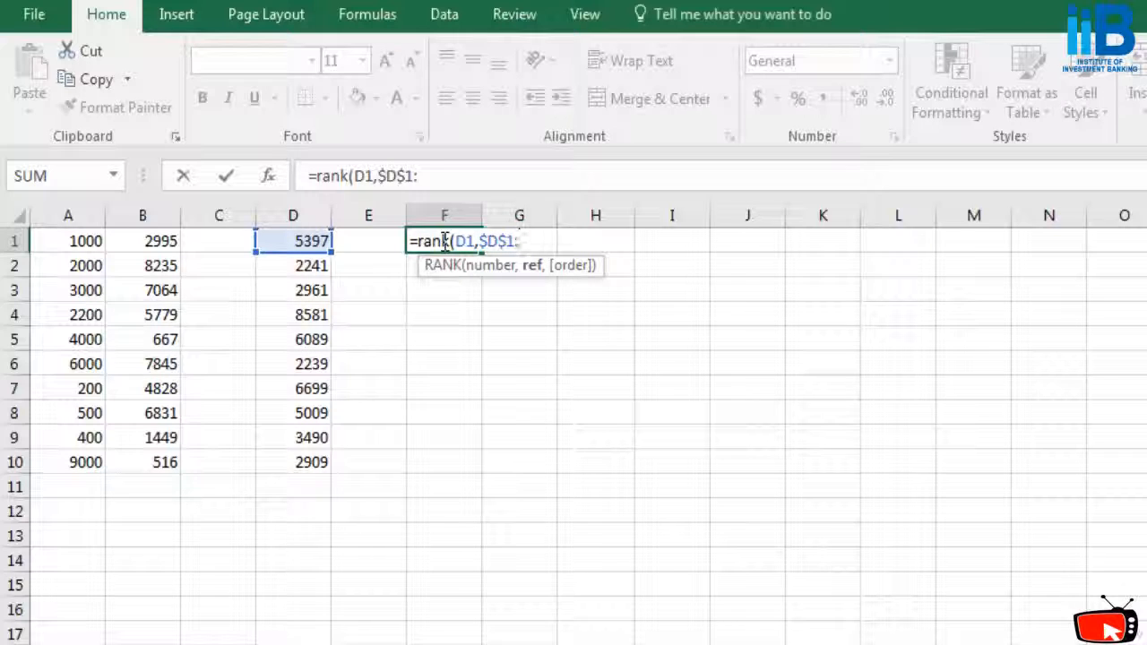
pyautogui.write(':$D$1')
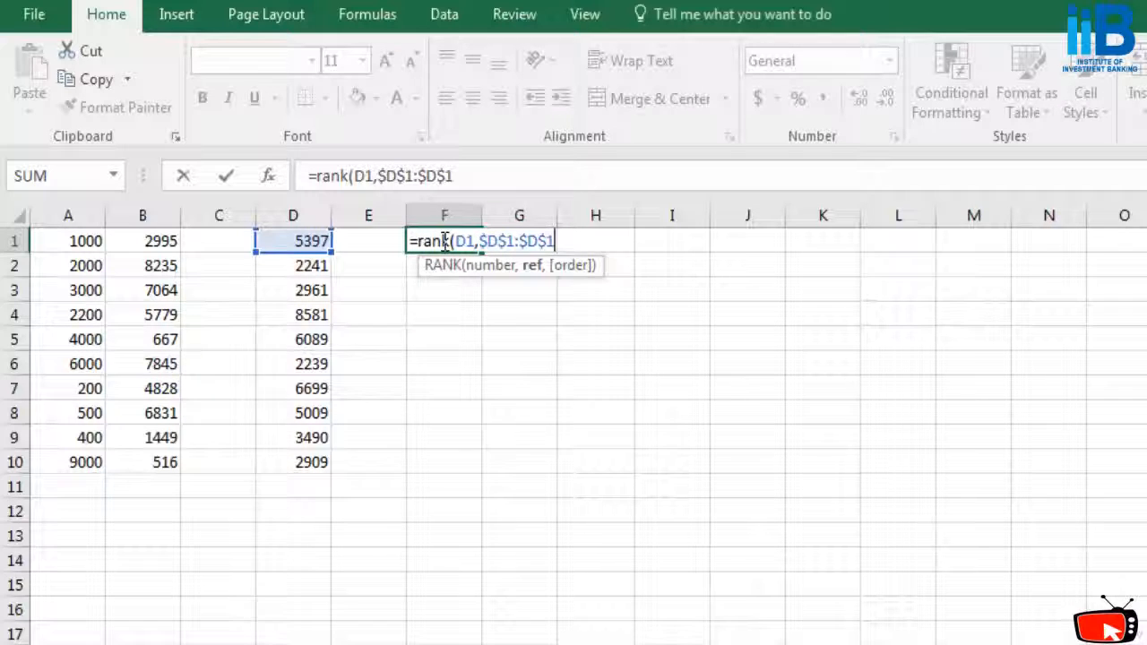
pyautogui.write('0,0(')
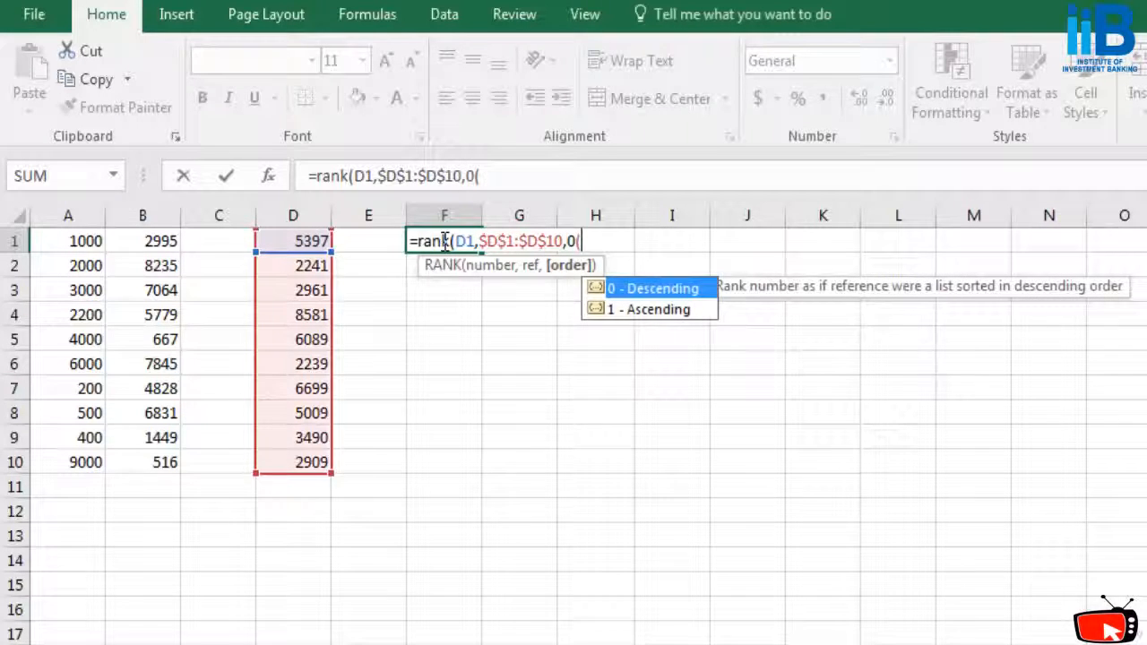
pyautogui.press('BackSpace')
pyautogui.press('Return')
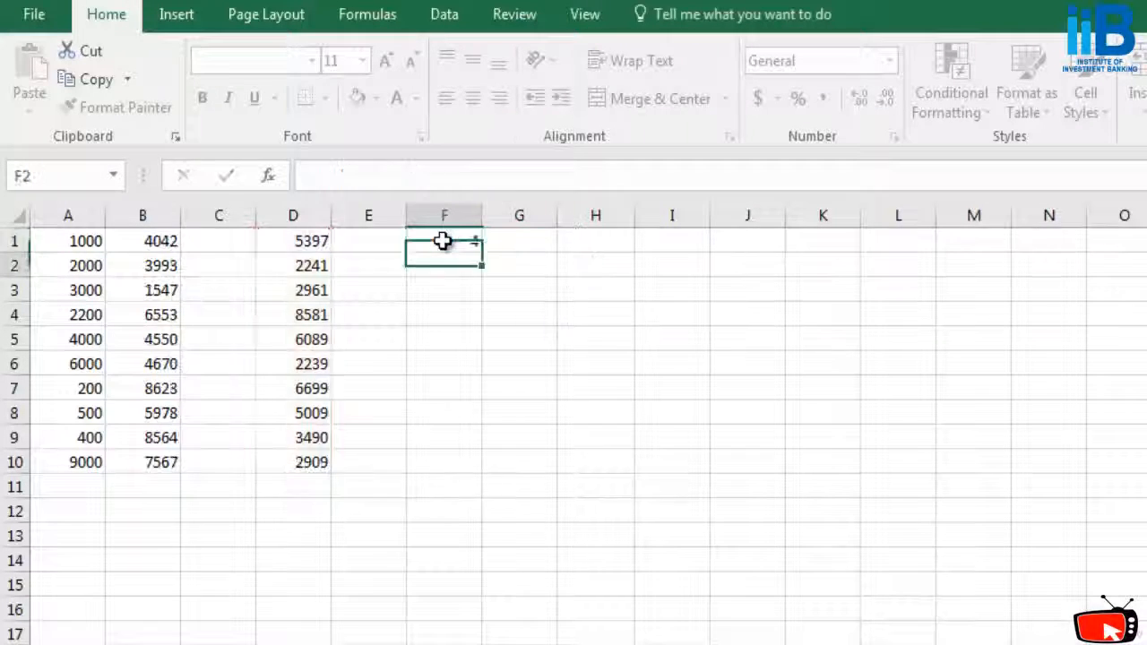
# Fill the F1 descending rank formula down through F10 and check the frozen number in D4 against its rank.
pyautogui.click(473, 246)
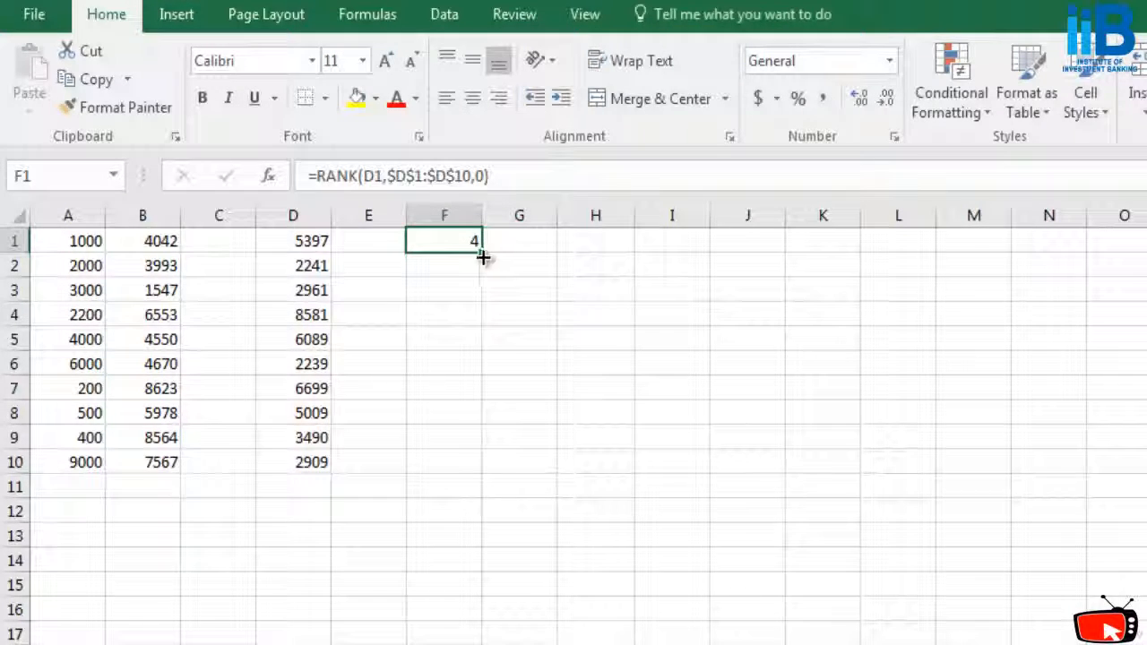
pyautogui.moveTo(480, 255); pyautogui.dragTo(468, 462)
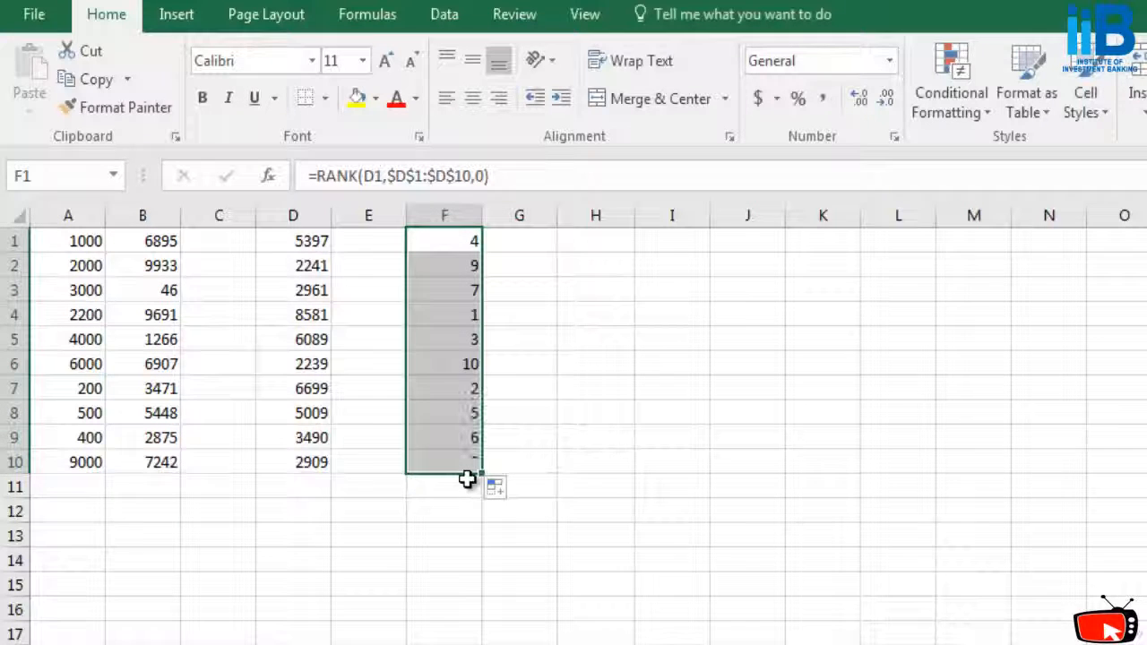
pyautogui.click(328, 319)
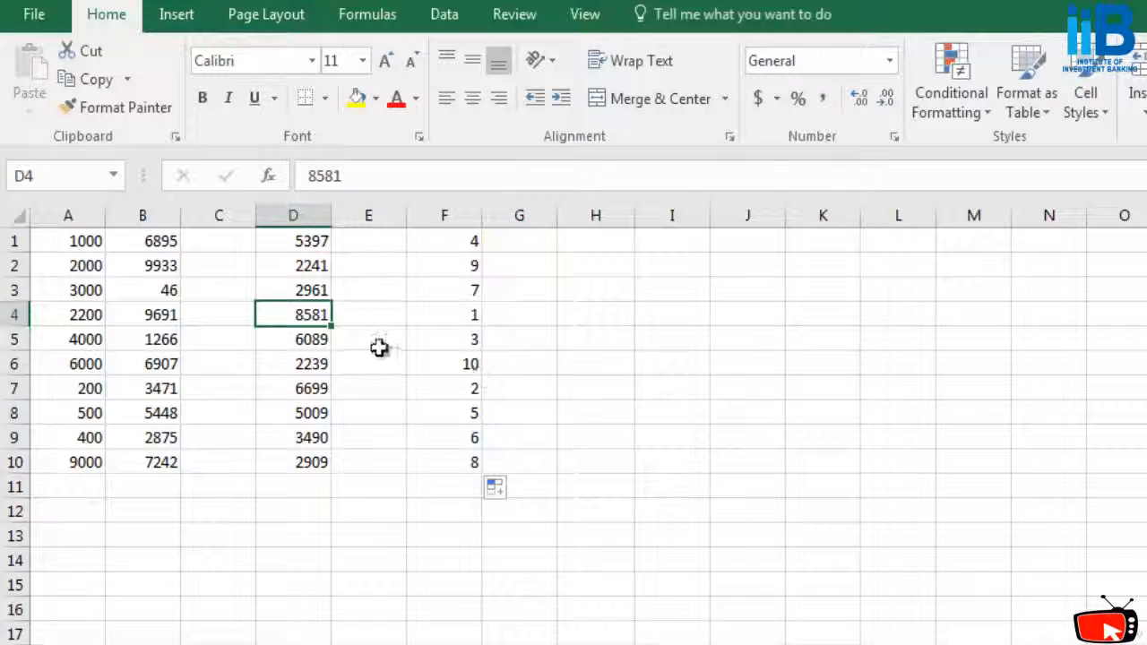
# Change the F1 formula to =RANK(B1,$B$1:$B$10,0) to rank the first live random number in descending order.
pyautogui.click(470, 238)
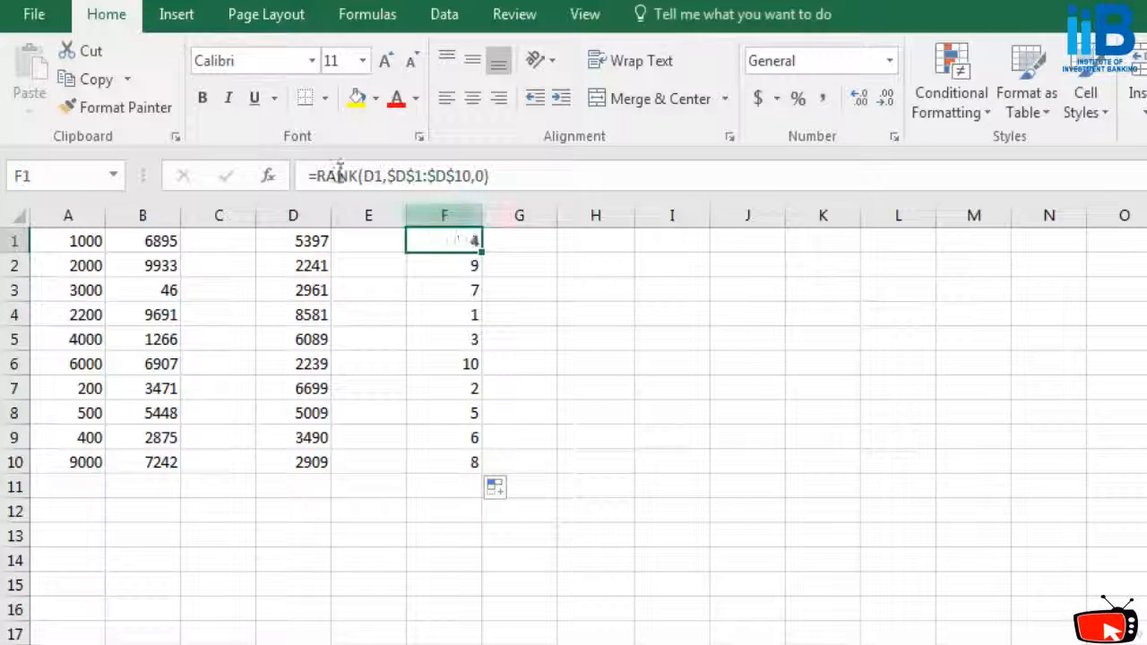
pyautogui.click(380, 176)
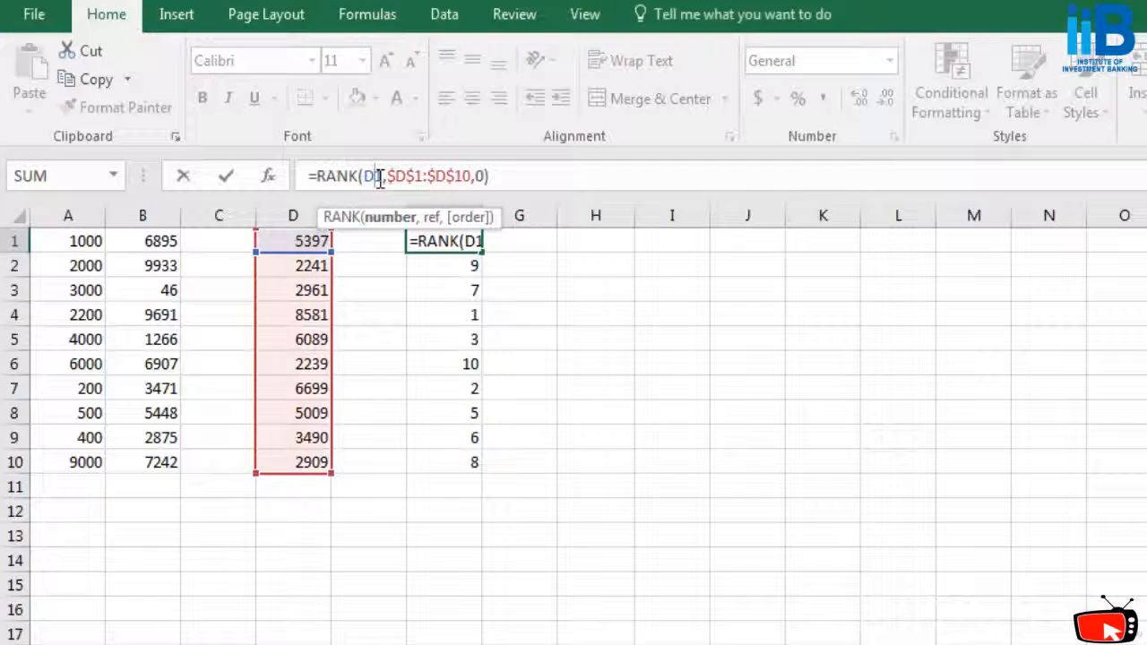
pyautogui.press('BackSpace')
pyautogui.write('B')
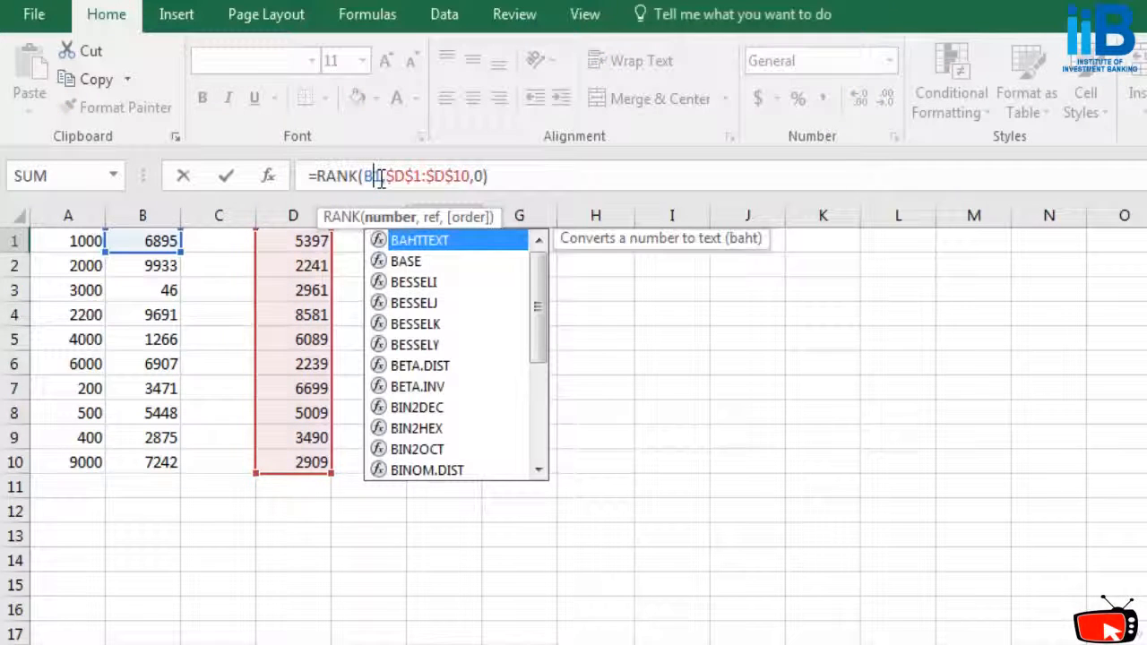
pyautogui.click(400, 177)
pyautogui.press('BackSpace')
pyautogui.write('B')
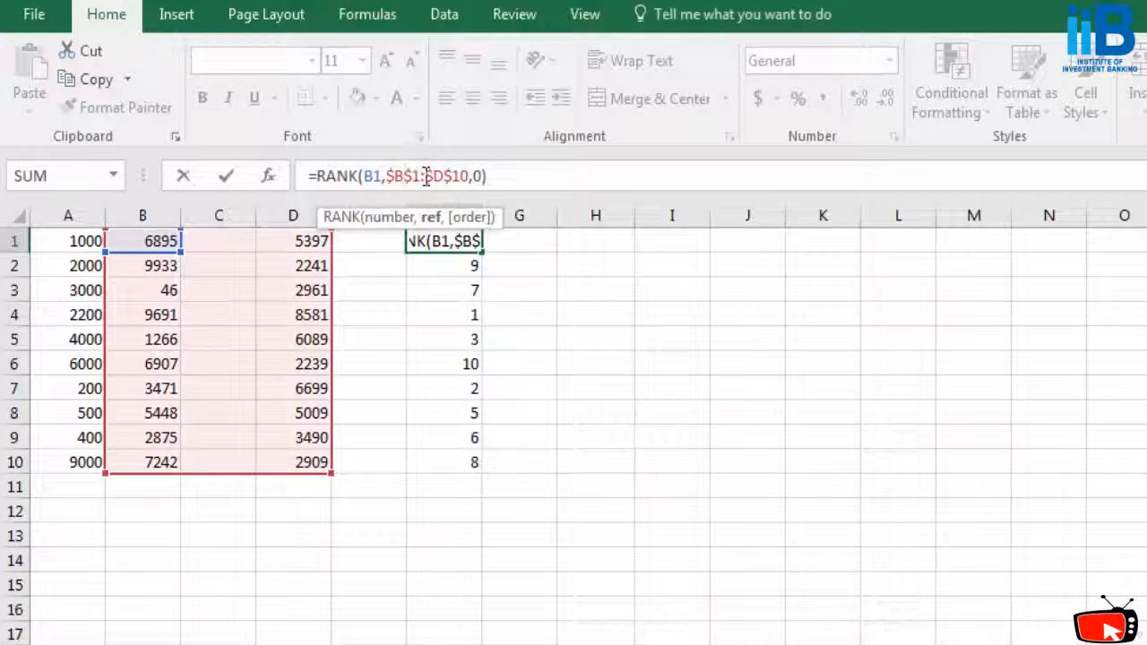
pyautogui.click(440, 176)
pyautogui.press('BackSpace')
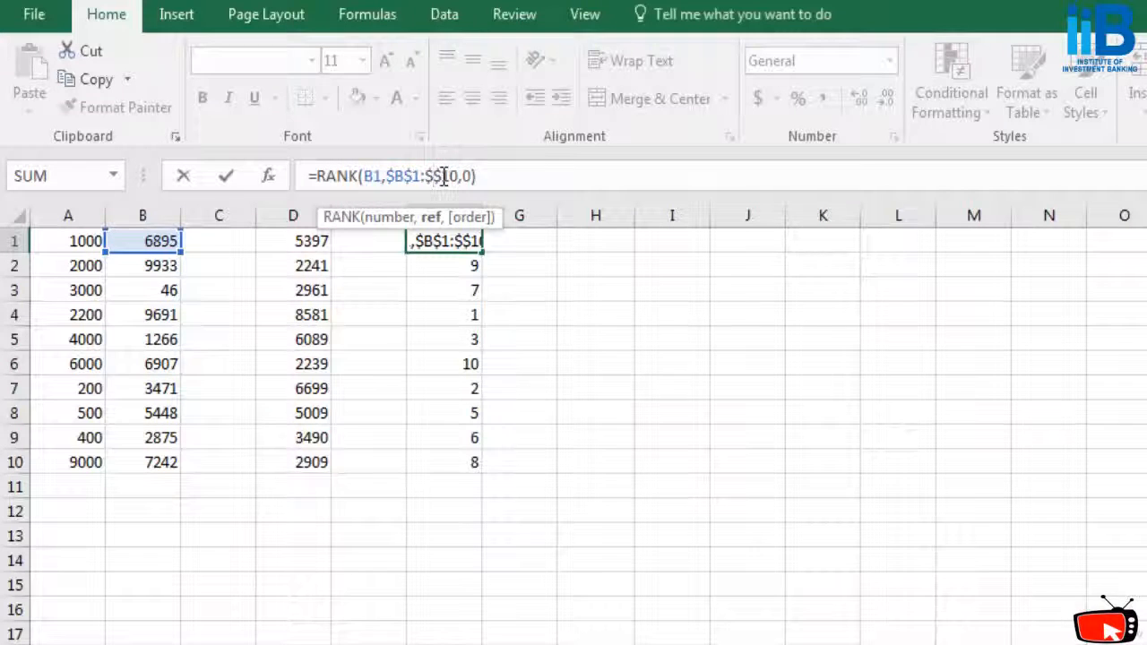
pyautogui.write('B')
pyautogui.press('Return')
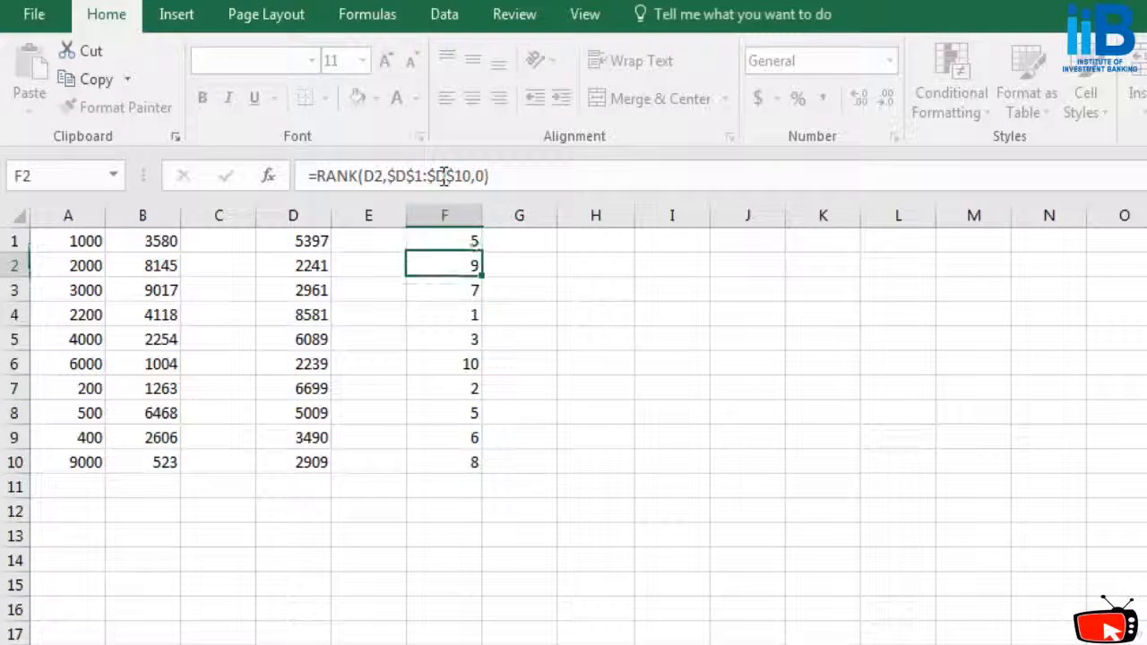
# Fill the column B descending rank formula from F1 down through F10 and inspect the random number in B7.
pyautogui.click(473, 242)
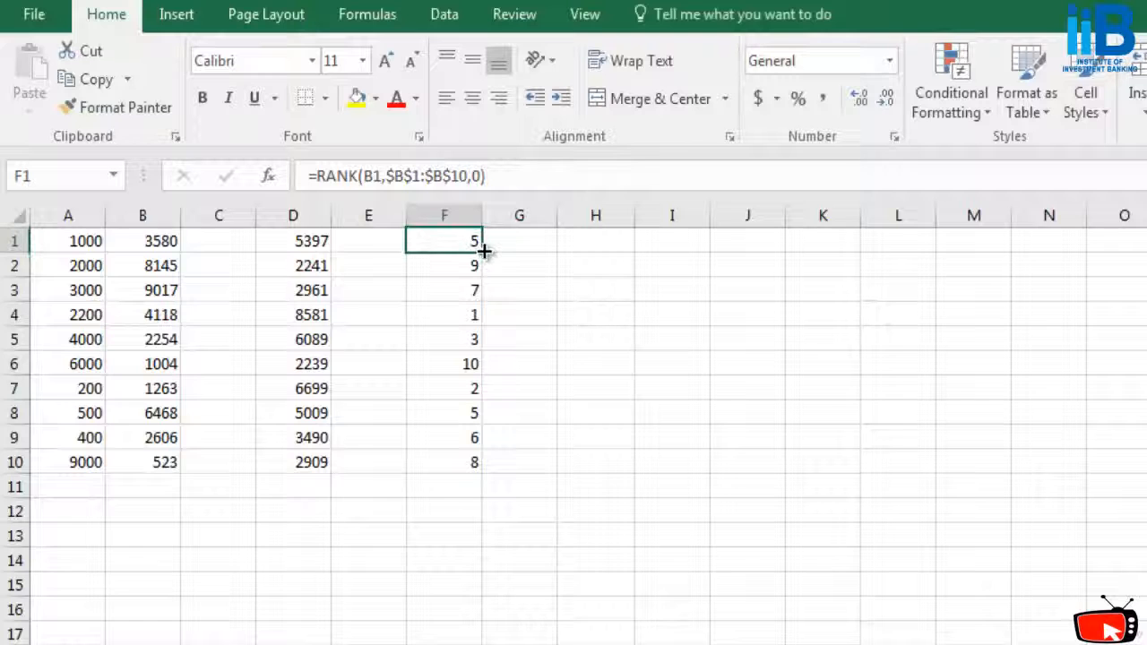
pyautogui.moveTo(483, 253); pyautogui.dragTo(486, 462)
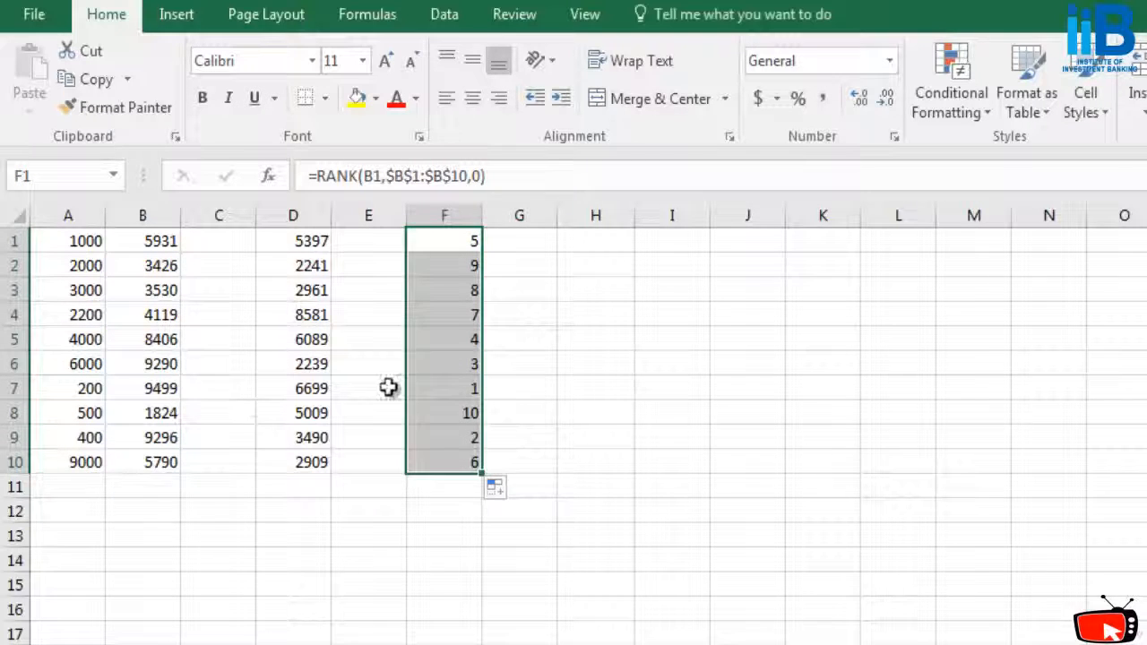
pyautogui.click(166, 388)
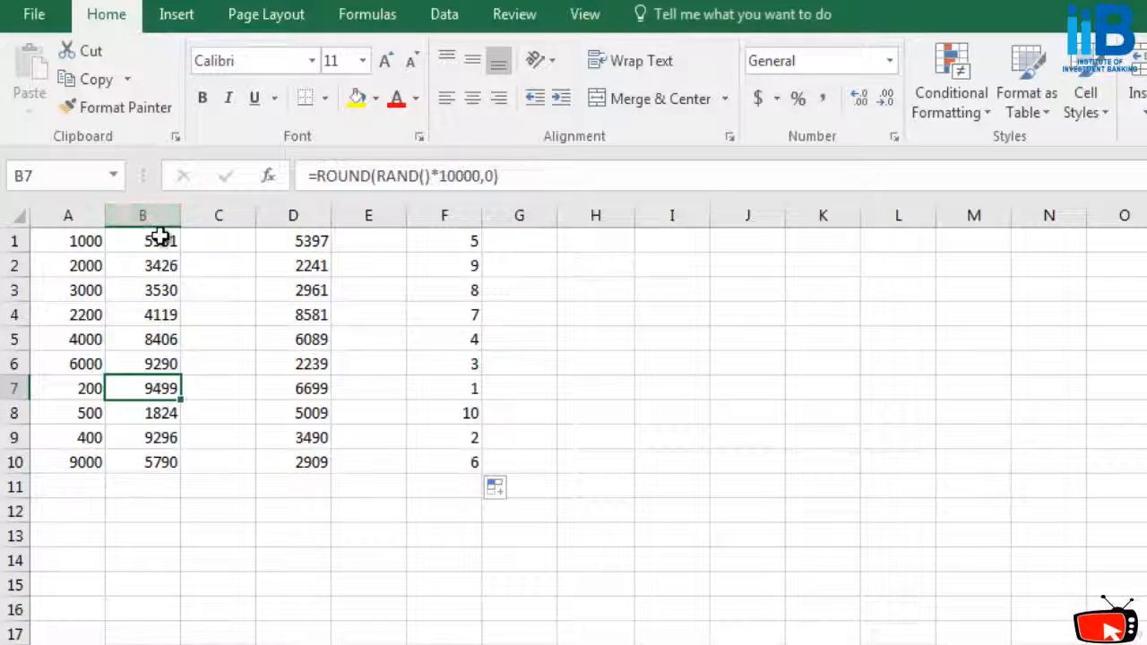
# Refill the descending rank formula from F1 through F10 several times to recalculate column B's random numbers and their ranks.
pyautogui.click(467, 242)
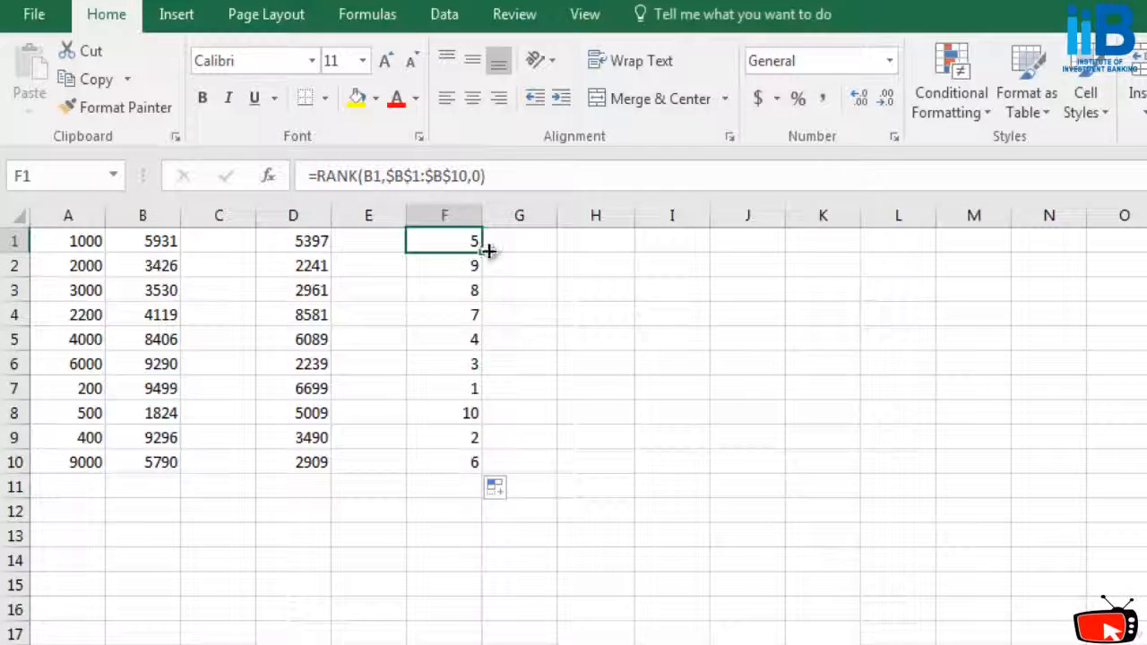
pyautogui.moveTo(483, 255)
pyautogui.mouseDown()
pyautogui.moveTo(495, 501)
pyautogui.moveTo(490, 475)
pyautogui.moveTo(494, 487)
pyautogui.mouseUp()
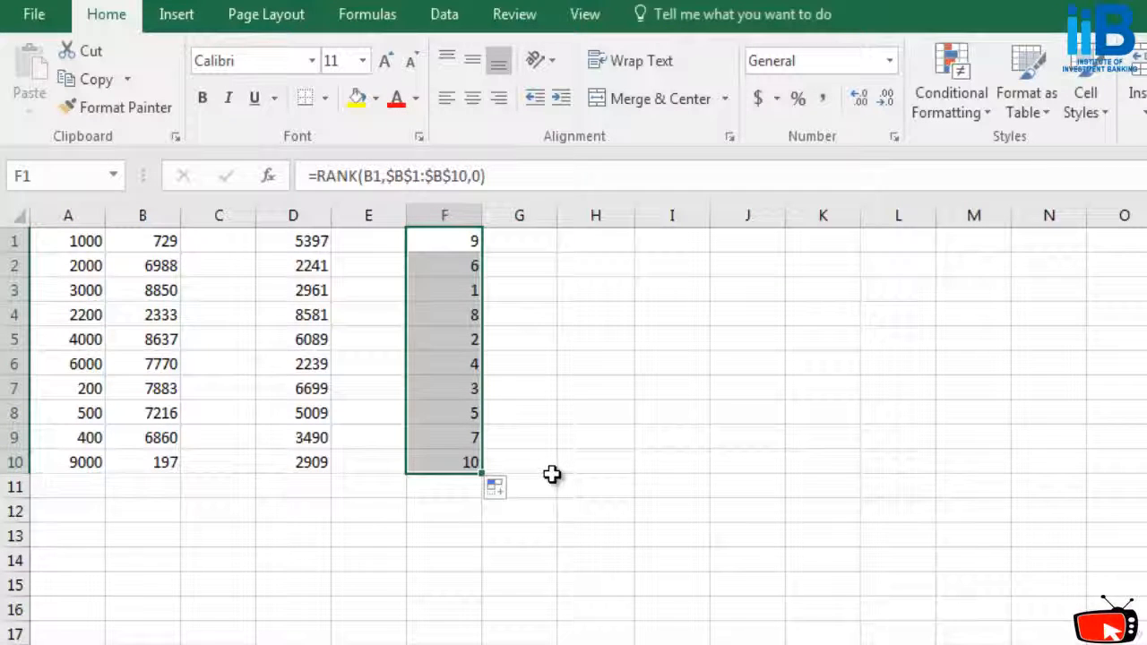
pyautogui.click(448, 465)
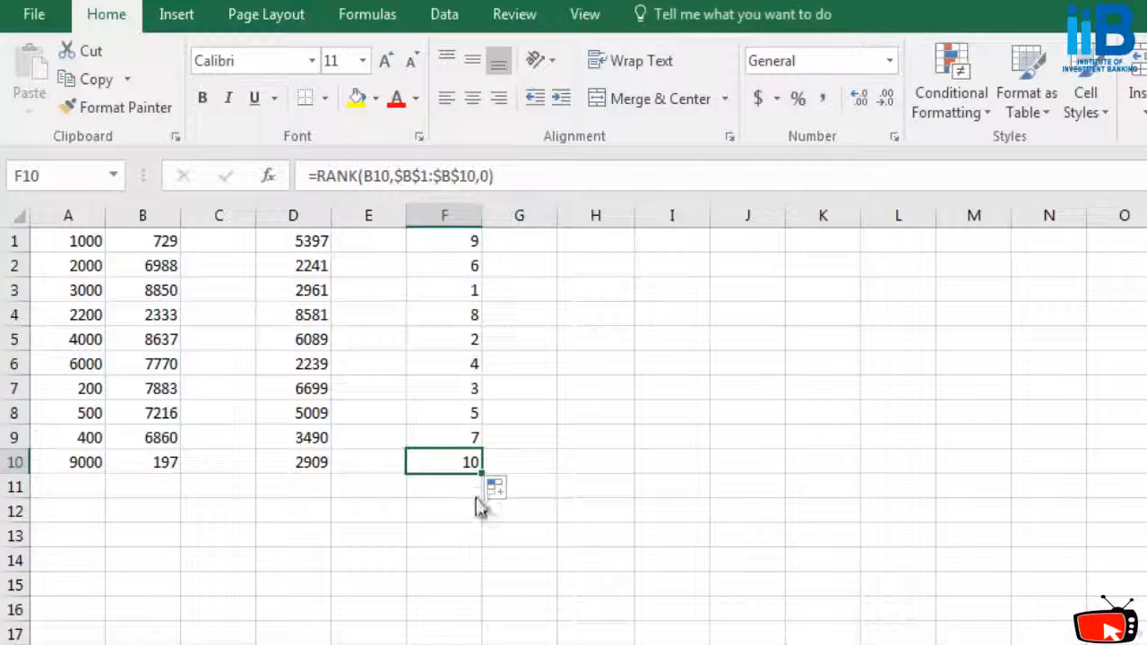
pyautogui.click(453, 239)
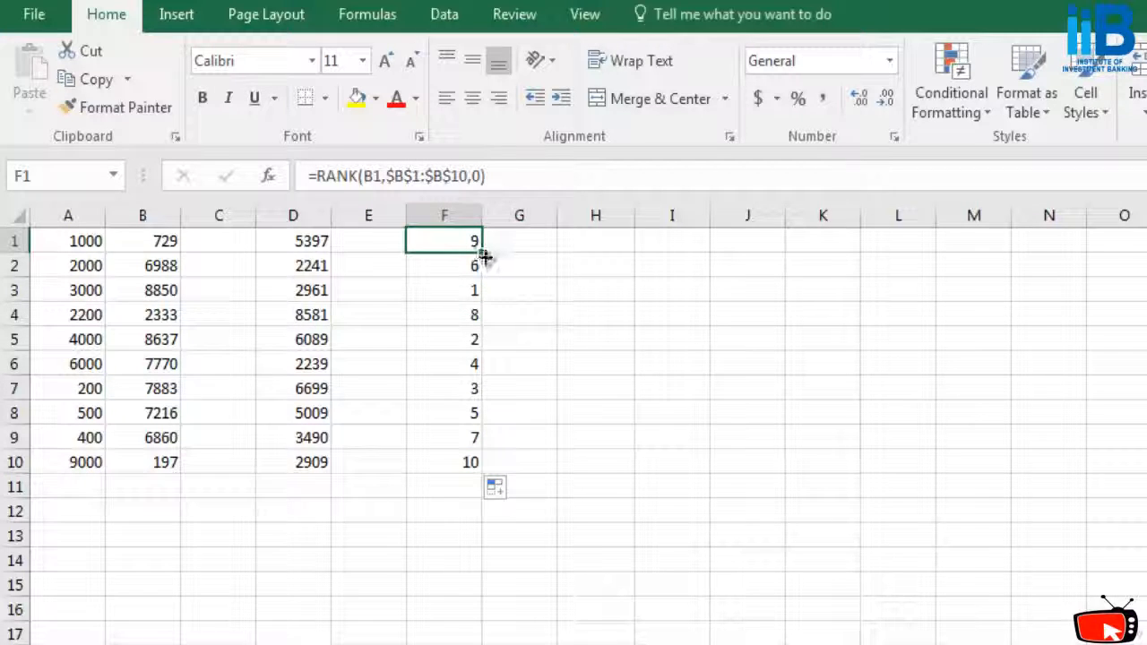
pyautogui.moveTo(481, 254); pyautogui.dragTo(461, 476)
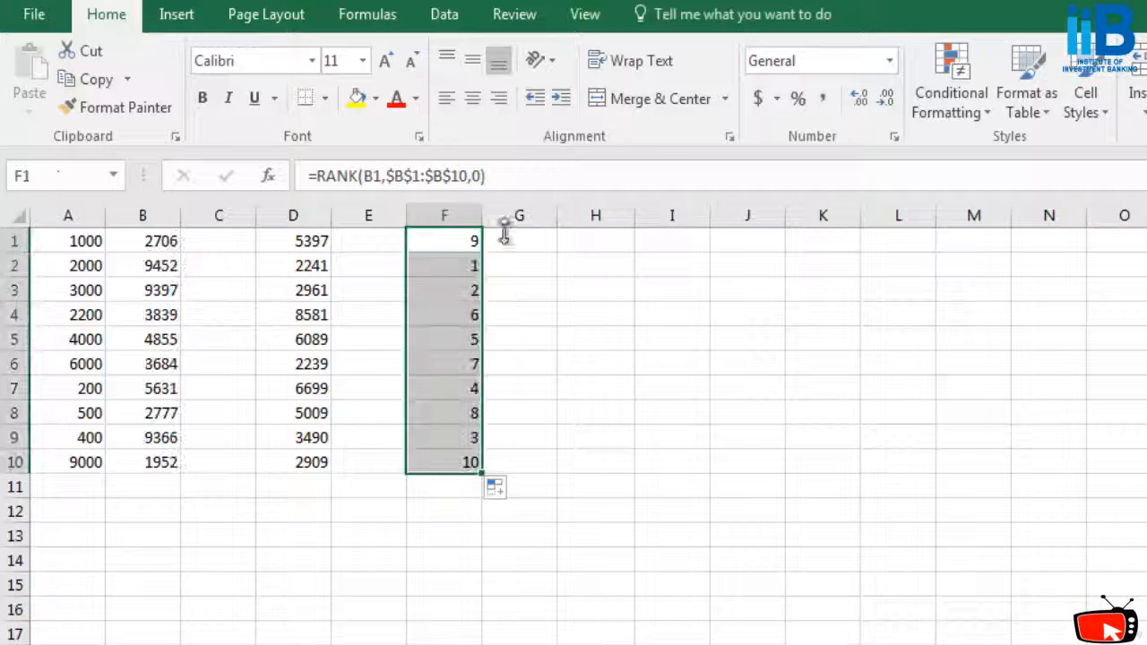
pyautogui.click(440, 243)
pyautogui.moveTo(482, 255); pyautogui.dragTo(463, 464)
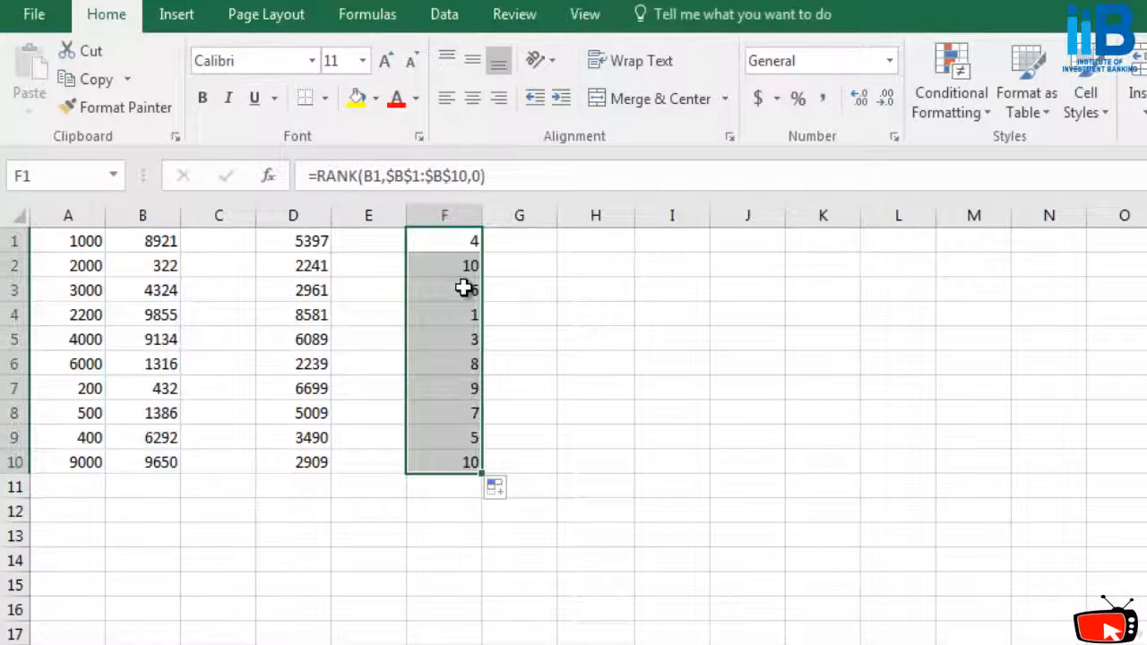
# Set the order argument in F1 to 1, giving =RANK(B1,$B$1:$B$10,1), and fill the ascending rank formula down through F10.
pyautogui.click(481, 175)
pyautogui.press('BackSpace')
pyautogui.write('1')
pyautogui.press('Return')
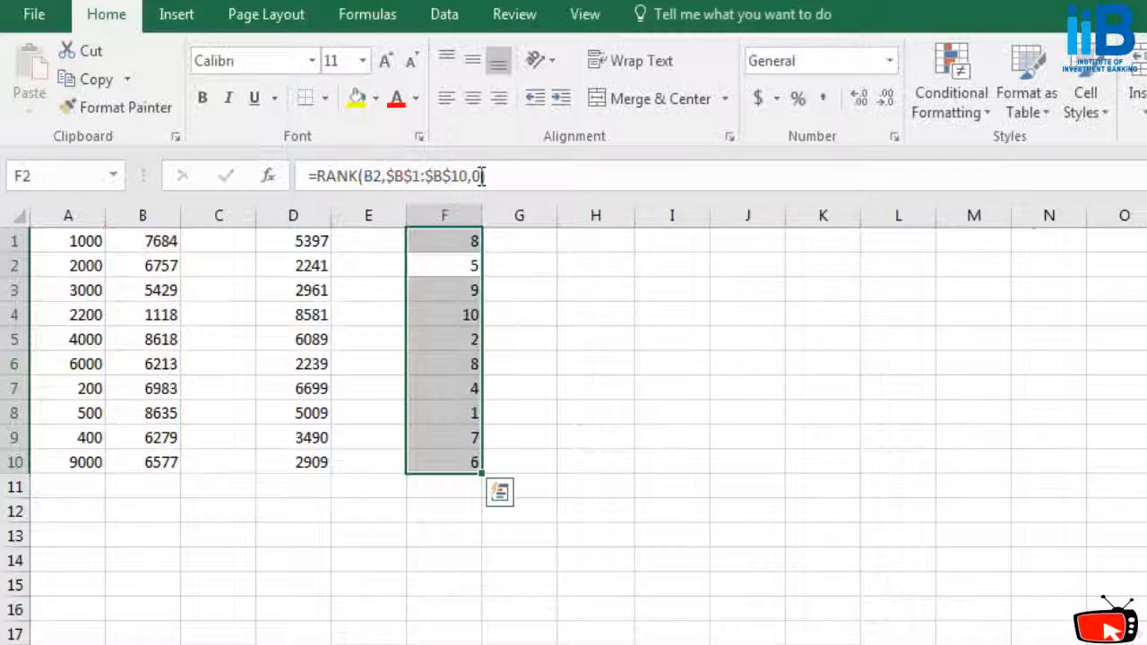
pyautogui.click(481, 175)
pyautogui.click(473, 234)
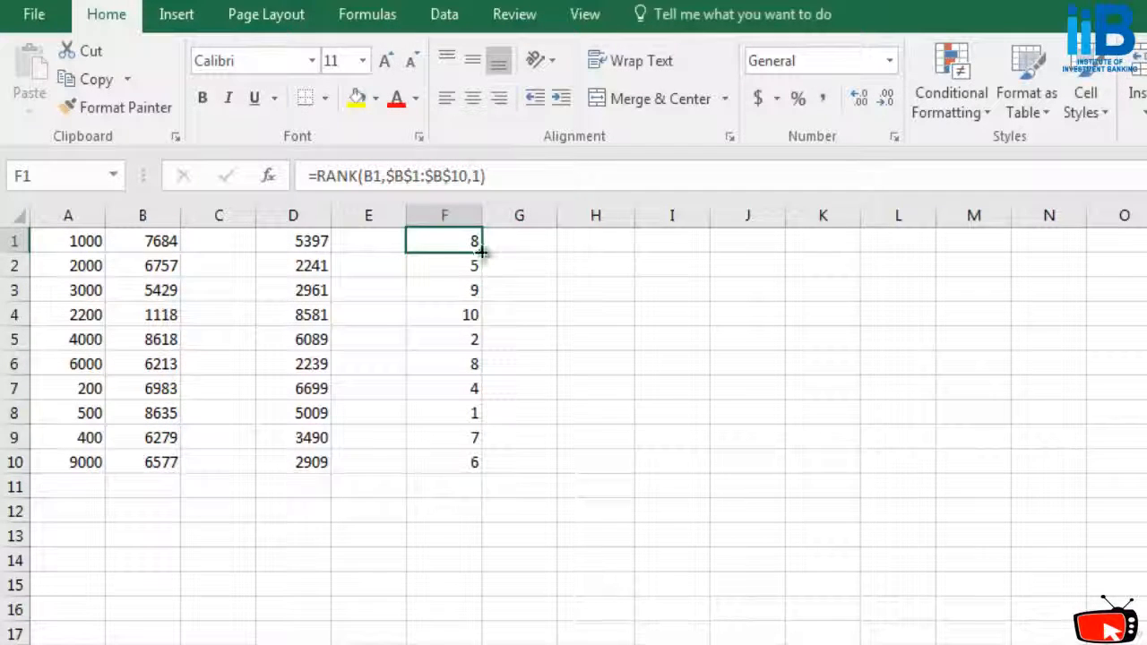
pyautogui.moveTo(481, 254); pyautogui.dragTo(486, 463)
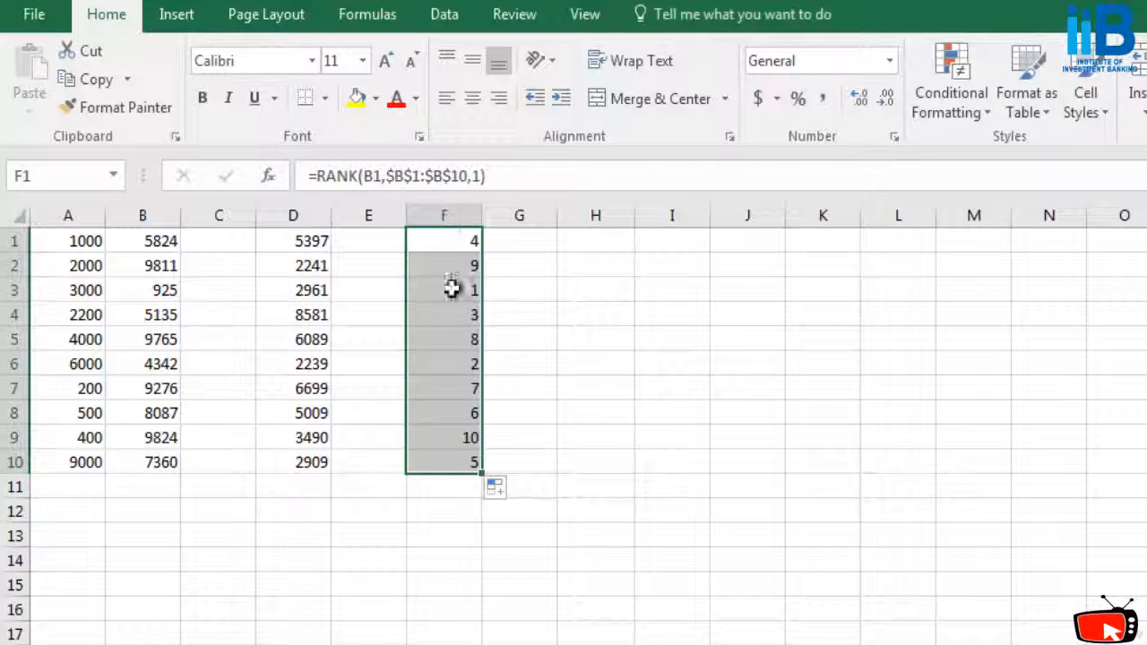
# Refill the ascending rank formula from F1 down through F9 to recalculate the random numbers and their ranks.
pyautogui.click(474, 244)
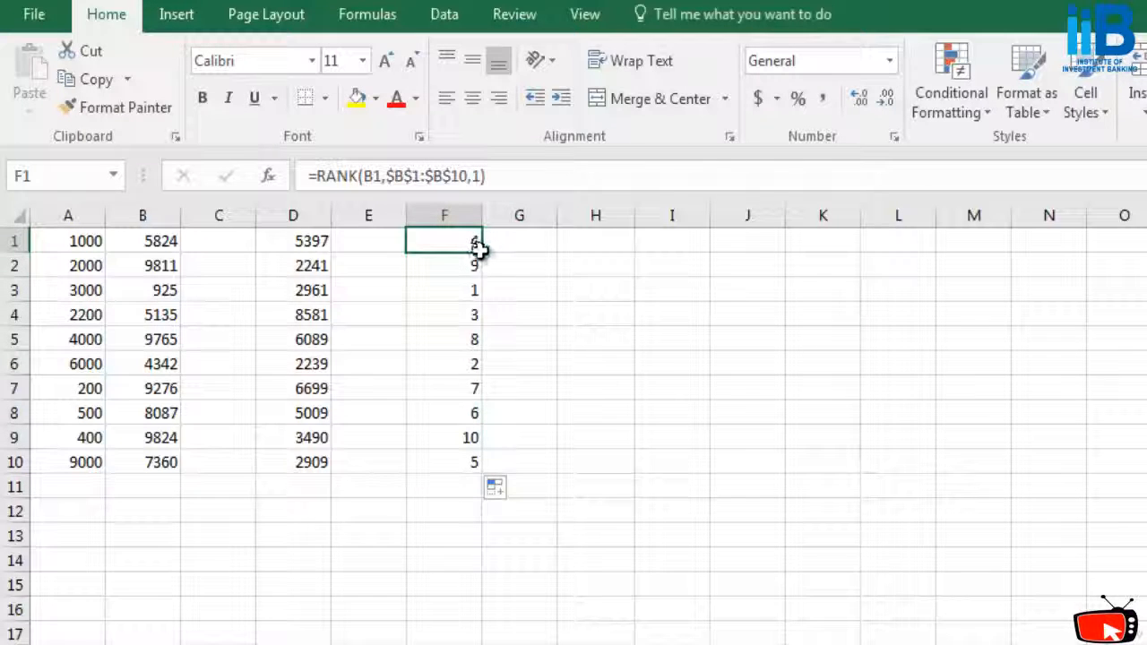
pyautogui.moveTo(483, 251); pyautogui.dragTo(469, 455)
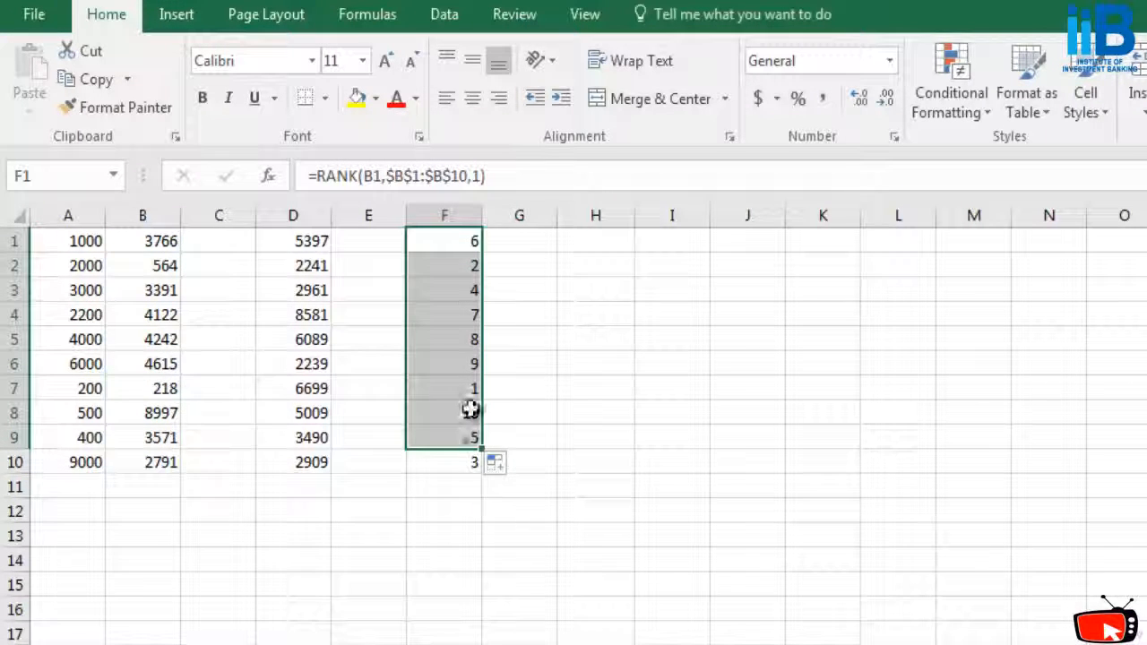
pyautogui.click(461, 237)
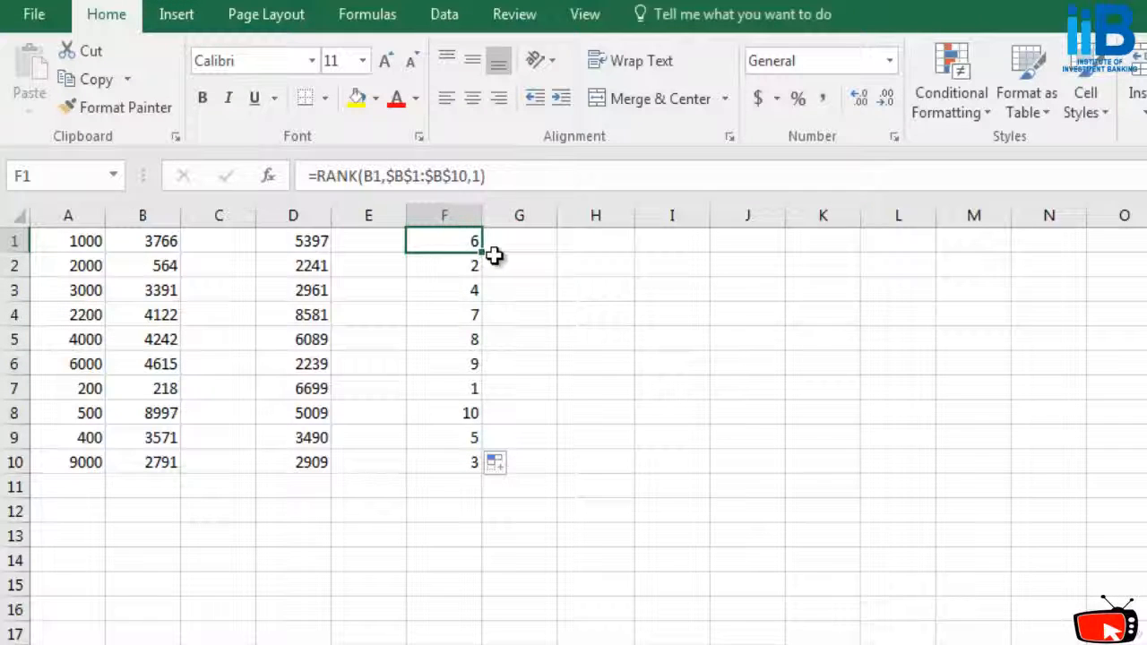
pyautogui.click(478, 414)
pyautogui.moveTo(479, 464); pyautogui.dragTo(487, 487)
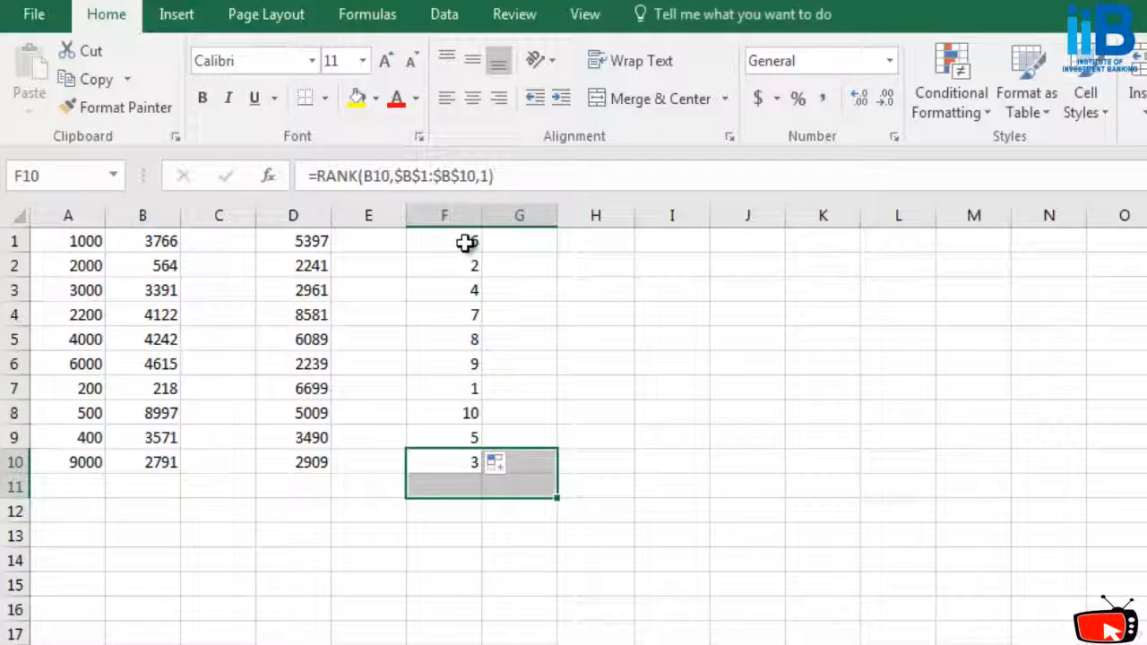
# Extend the ascending rank formula from F1 down through F11, one row past the data.
pyautogui.click(464, 245)
pyautogui.moveTo(482, 253); pyautogui.dragTo(474, 495)
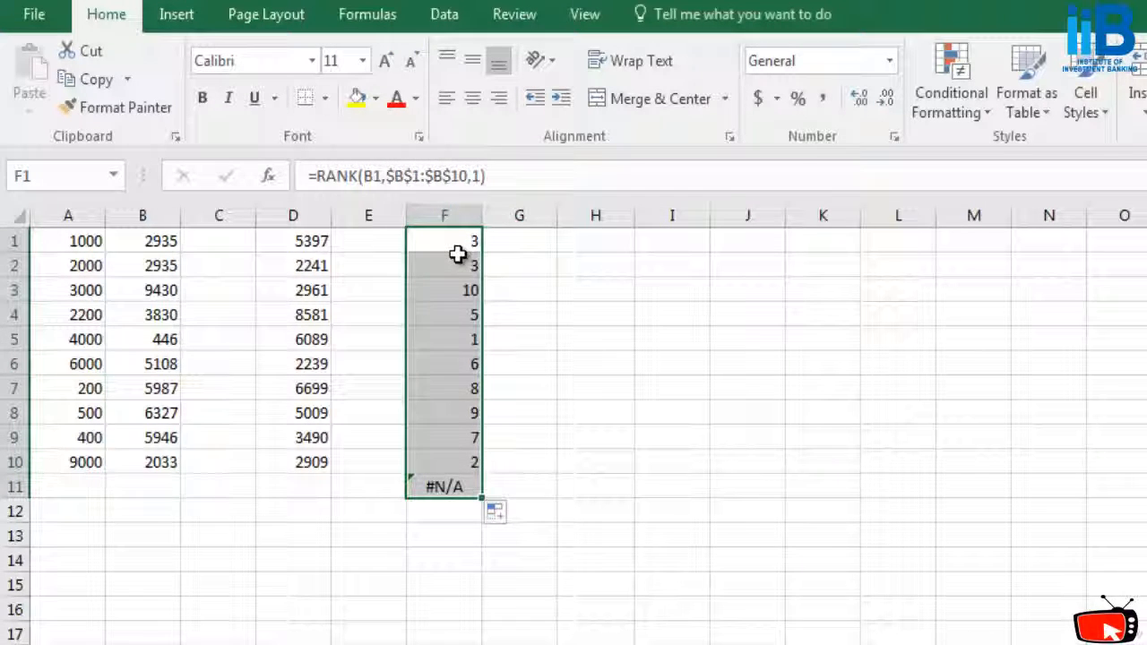
pyautogui.click(456, 240)
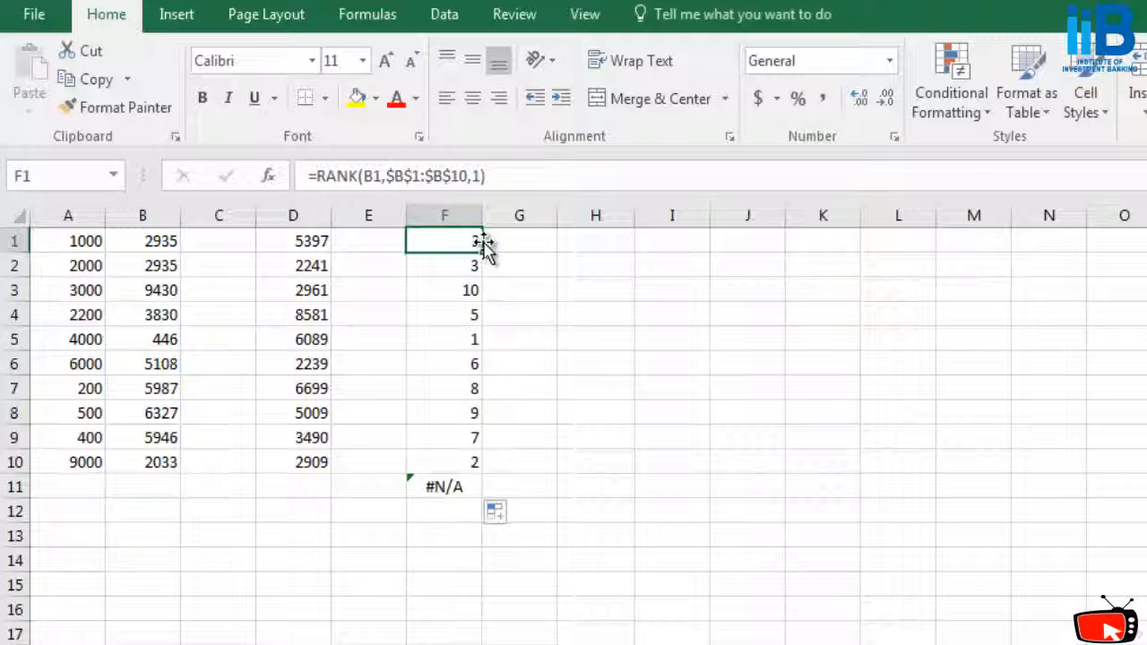
pyautogui.moveTo(479, 260); pyautogui.dragTo(472, 444)
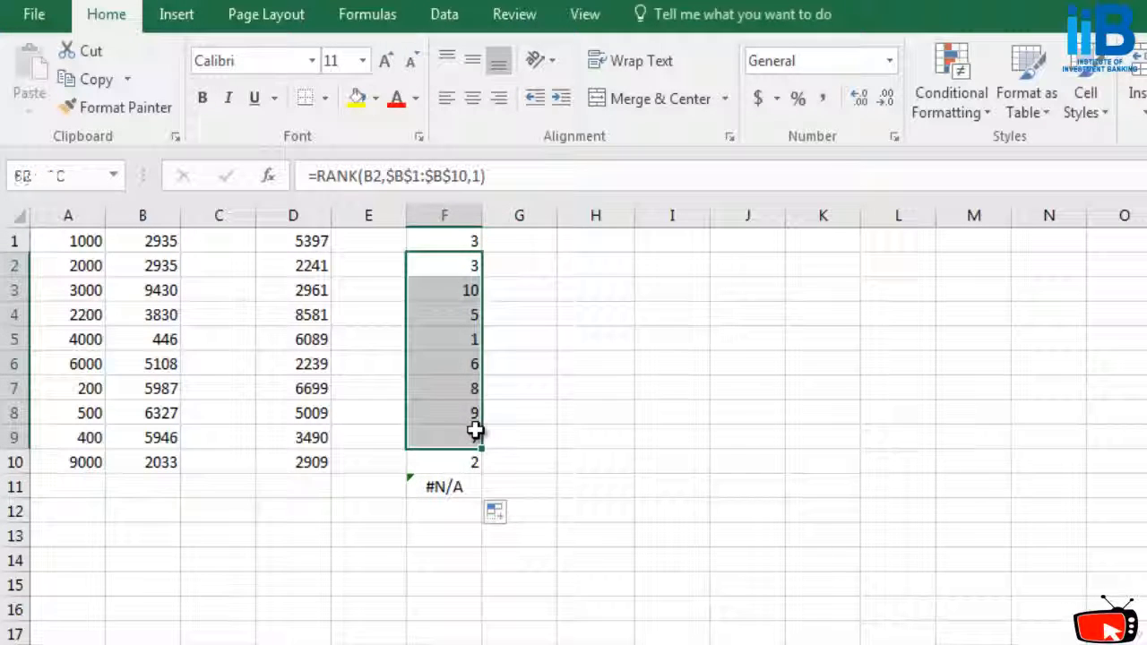
# Remove the stray formula in F11 and refill the ascending rank formula from F1 through F10, recalculating the random numbers.
pyautogui.click(439, 244)
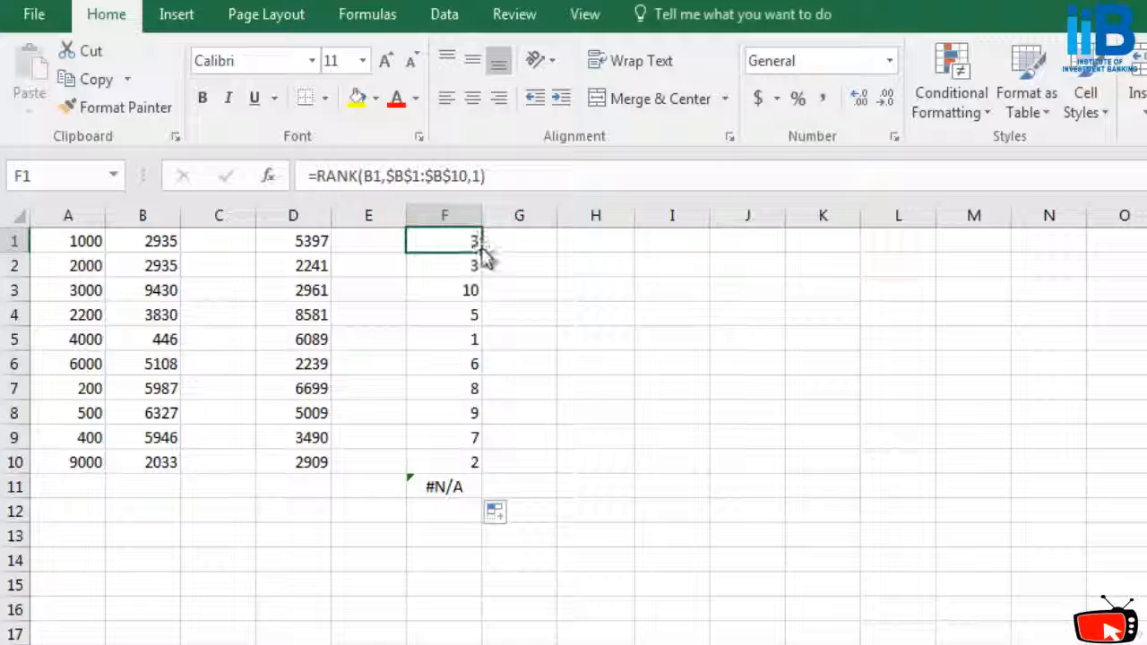
pyautogui.moveTo(481, 253); pyautogui.dragTo(479, 466)
pyautogui.click(478, 235)
pyautogui.moveTo(461, 410); pyautogui.dragTo(470, 448)
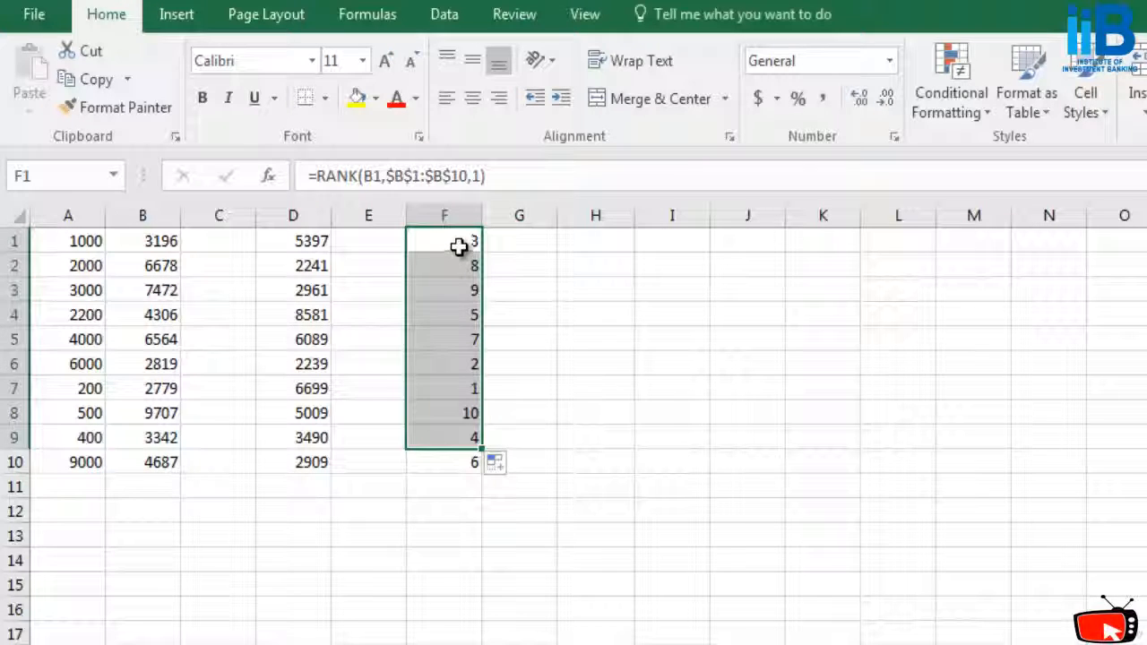
pyautogui.click(461, 244)
pyautogui.doubleClick(484, 254)
pyautogui.click(740, 344)
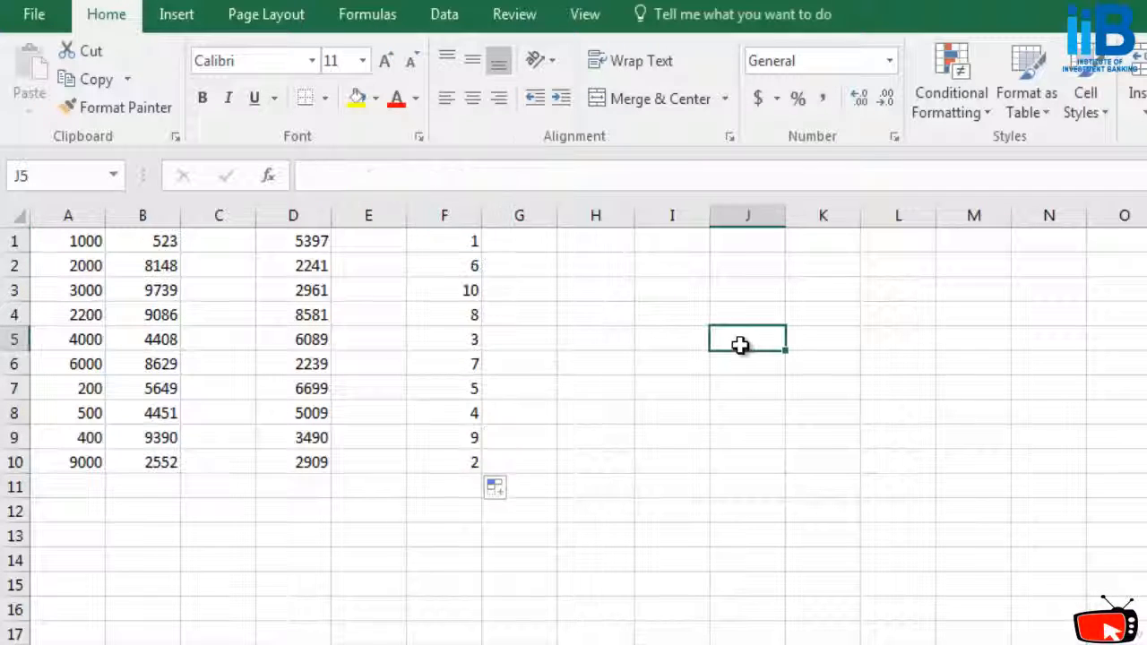